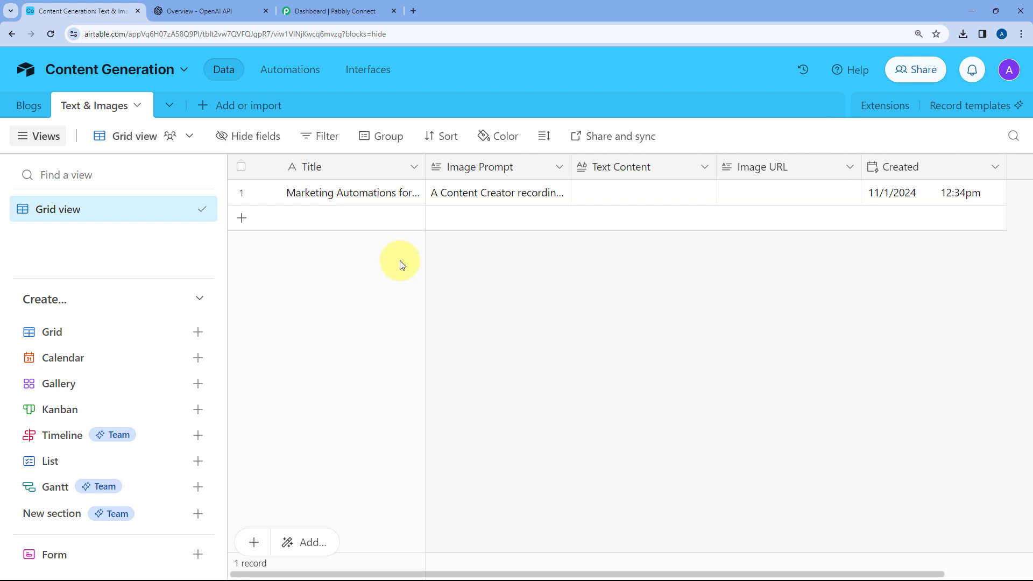
Examine the first record's Title, Image Prompt, Text Content and Image URL cells in the Text & Images table
double_click(384, 197)
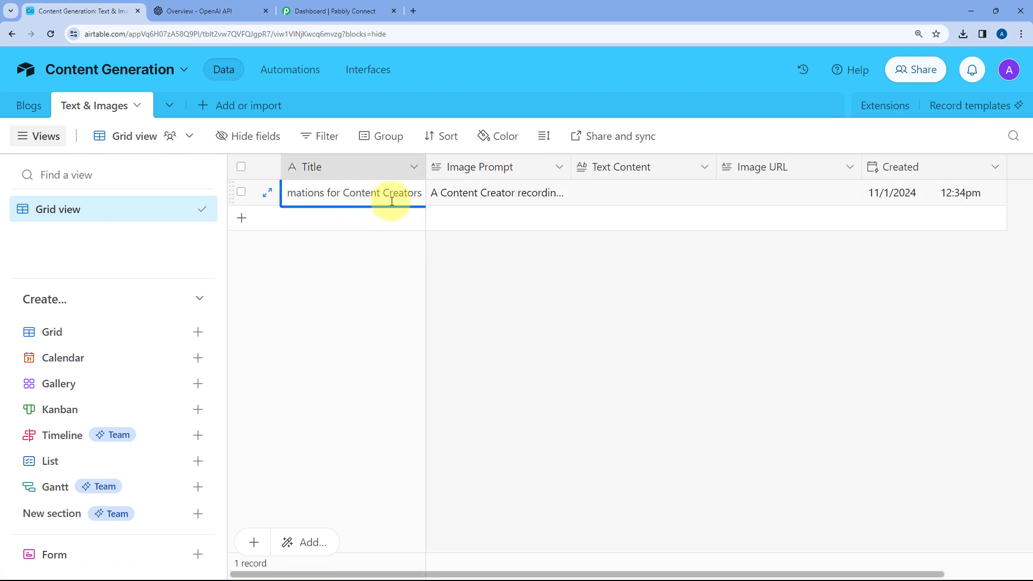
double_click(466, 196)
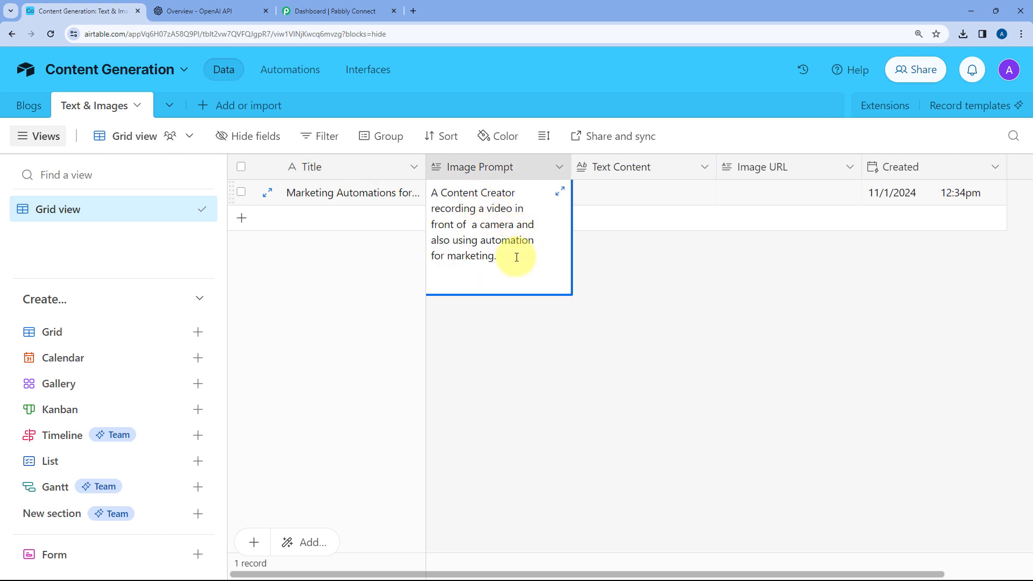
click(637, 269)
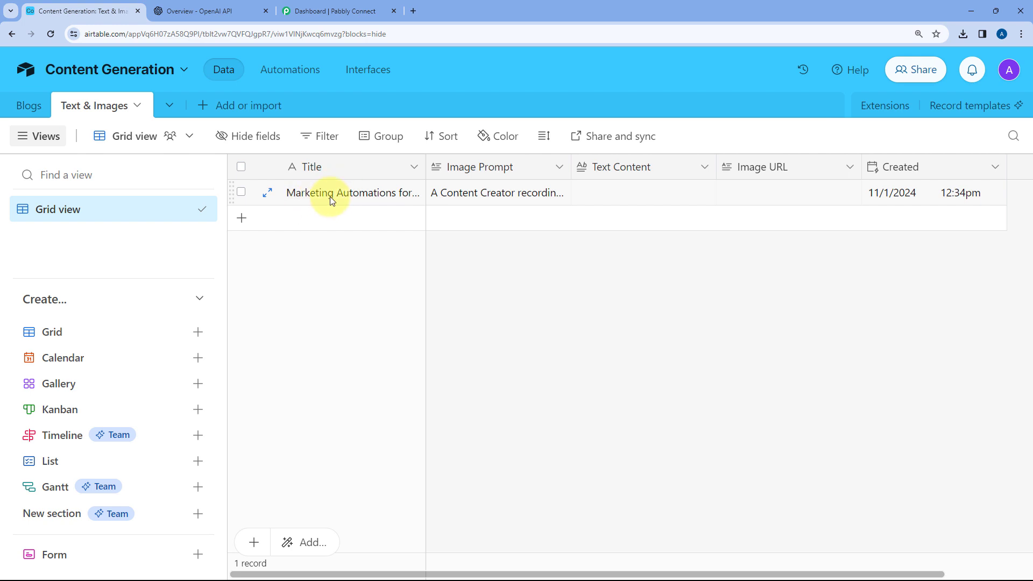
double_click(639, 194)
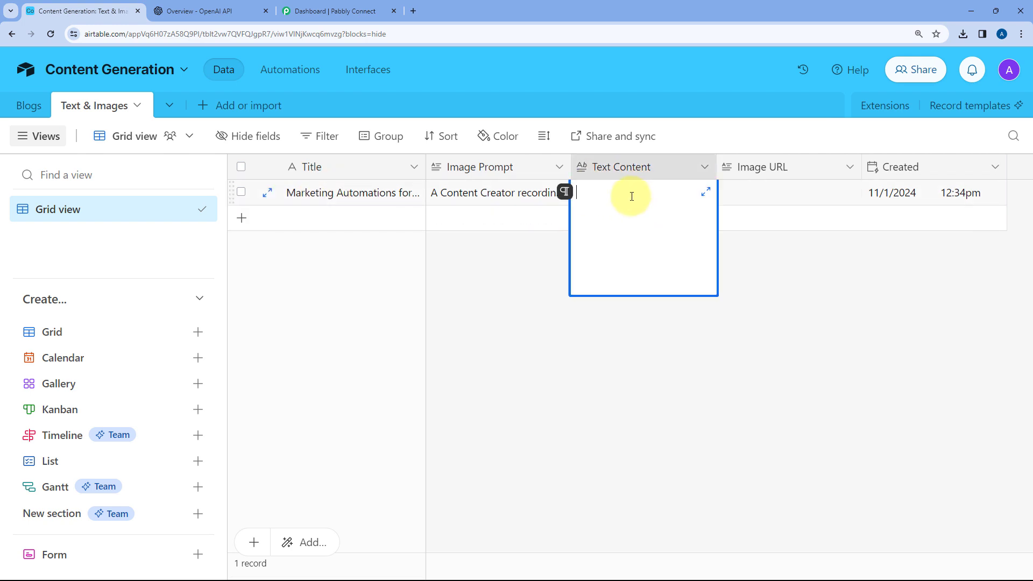
click(759, 265)
click(498, 191)
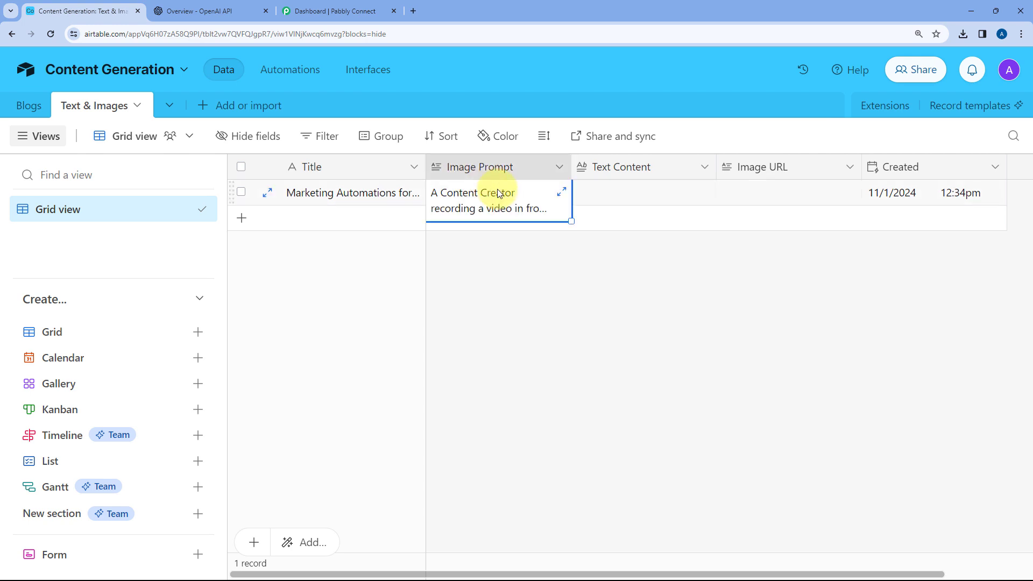
click(698, 265)
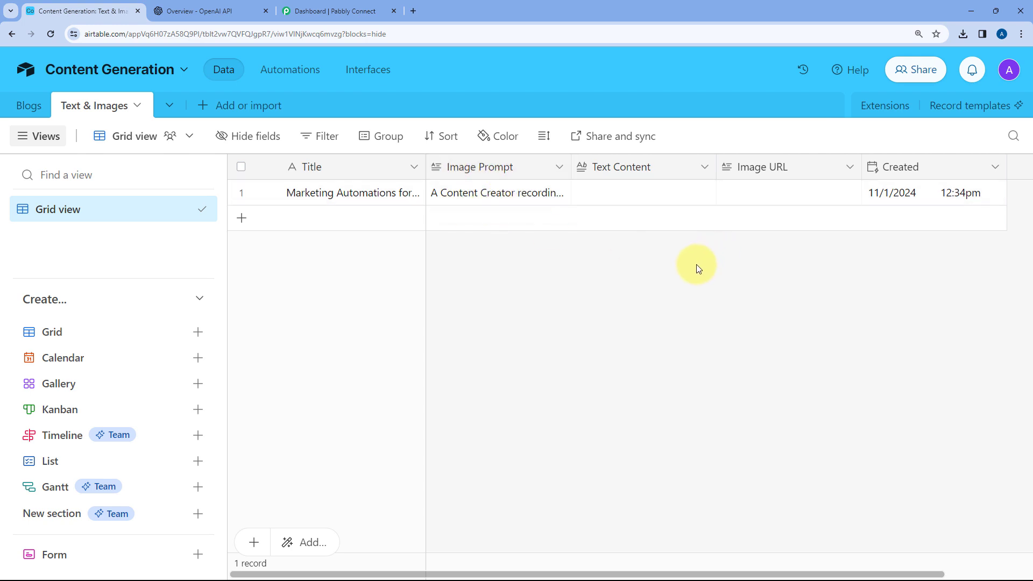
click(765, 194)
click(745, 194)
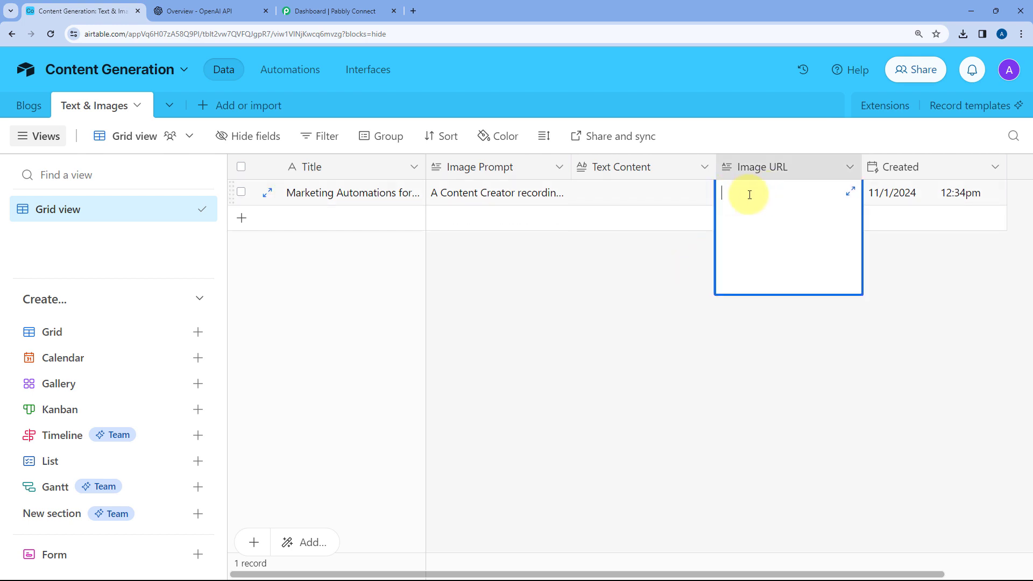
click(693, 270)
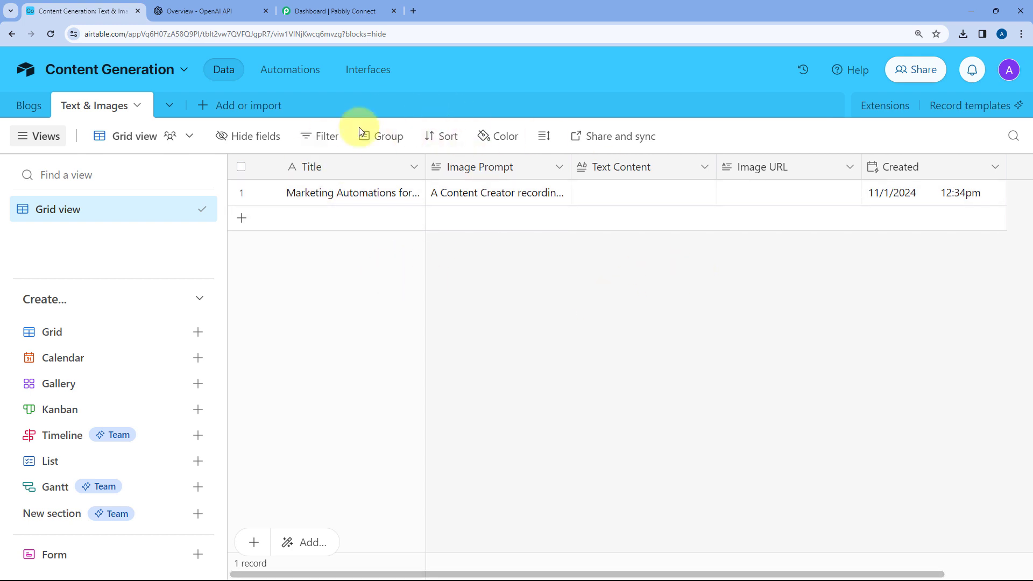
Look over the OpenAI developer platform overview, the Pabbly Connect dashboard and the Airtable base involved in the automation
click(211, 11)
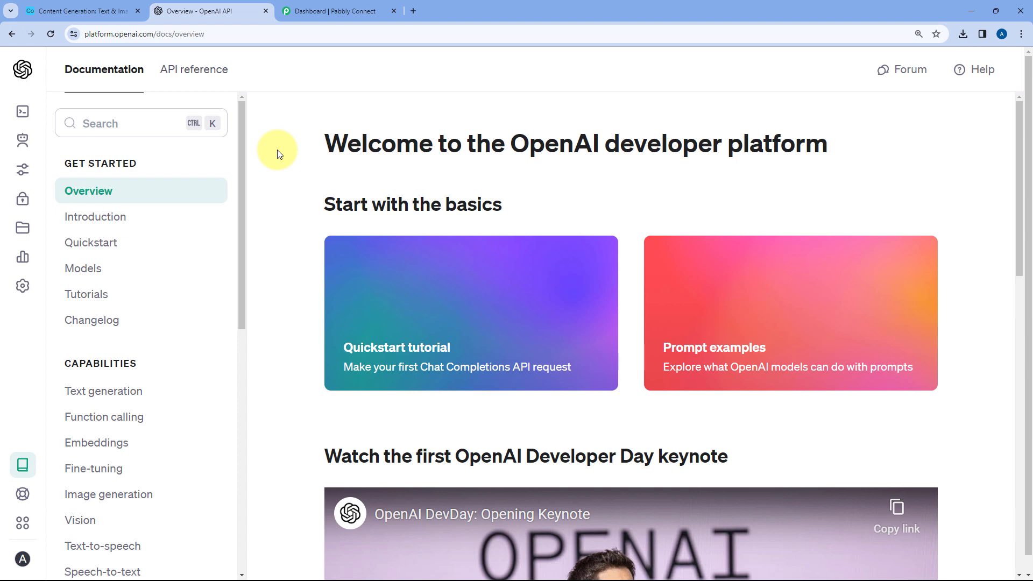
click(289, 6)
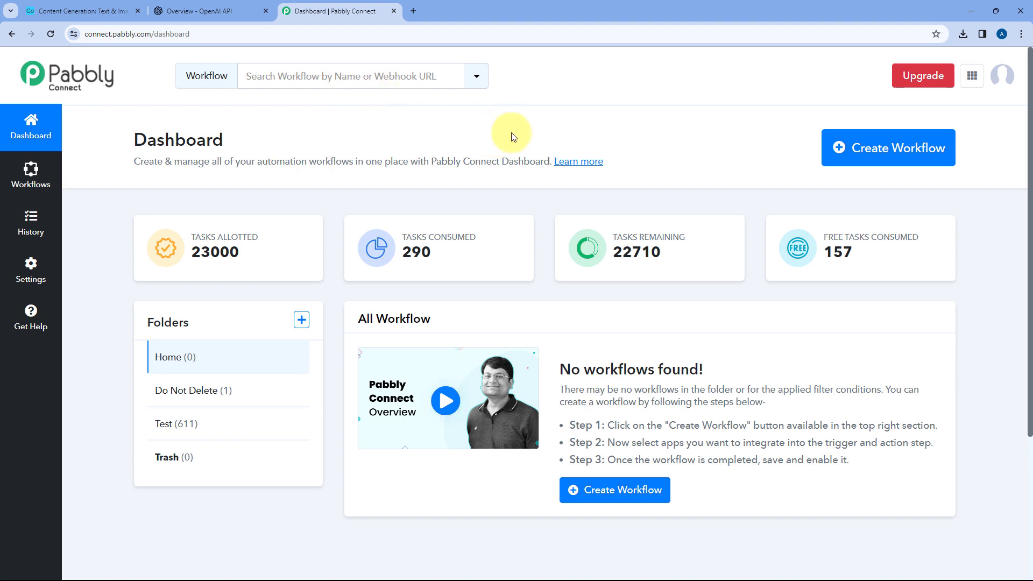
click(80, 11)
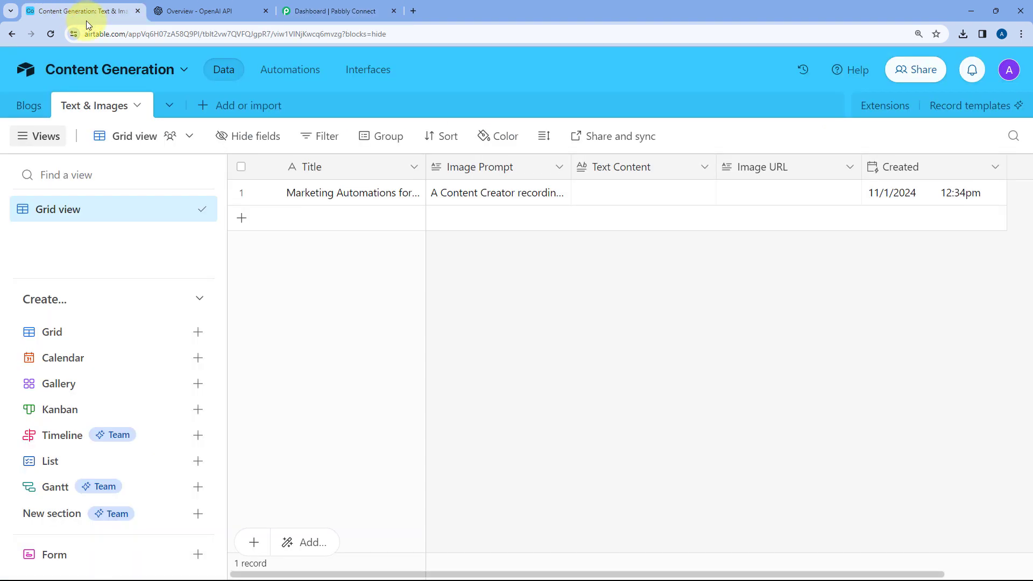
click(218, 11)
Switch to Pabbly Connect and create a workflow named "Airtable to OpenAI" in the Home folder
click(341, 8)
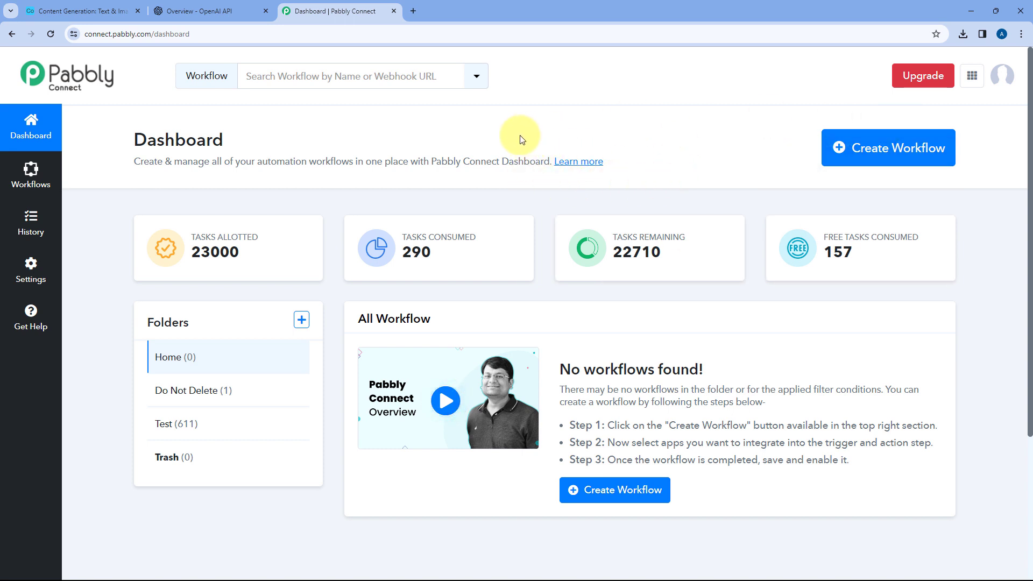
click(859, 152)
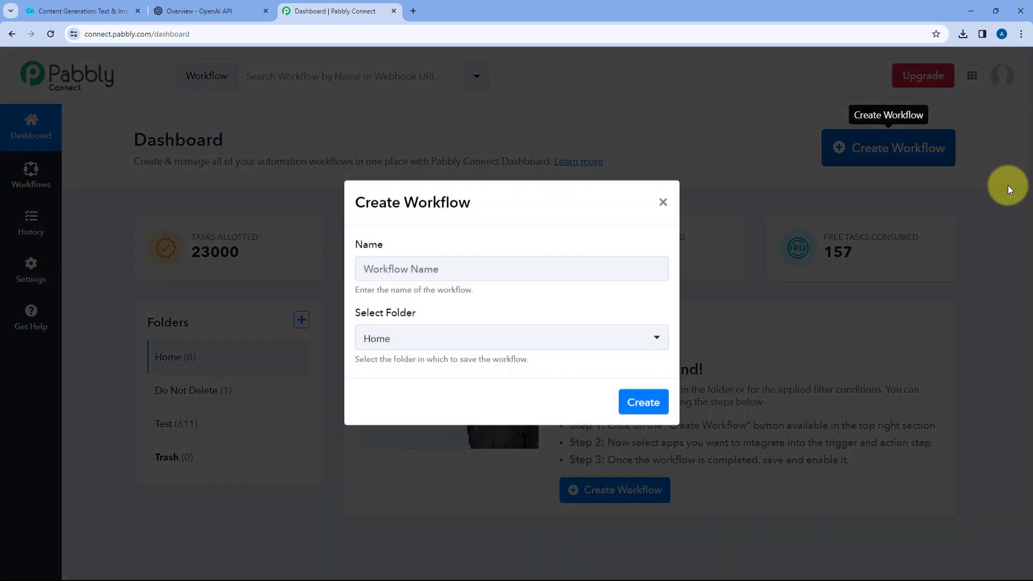
click(480, 286)
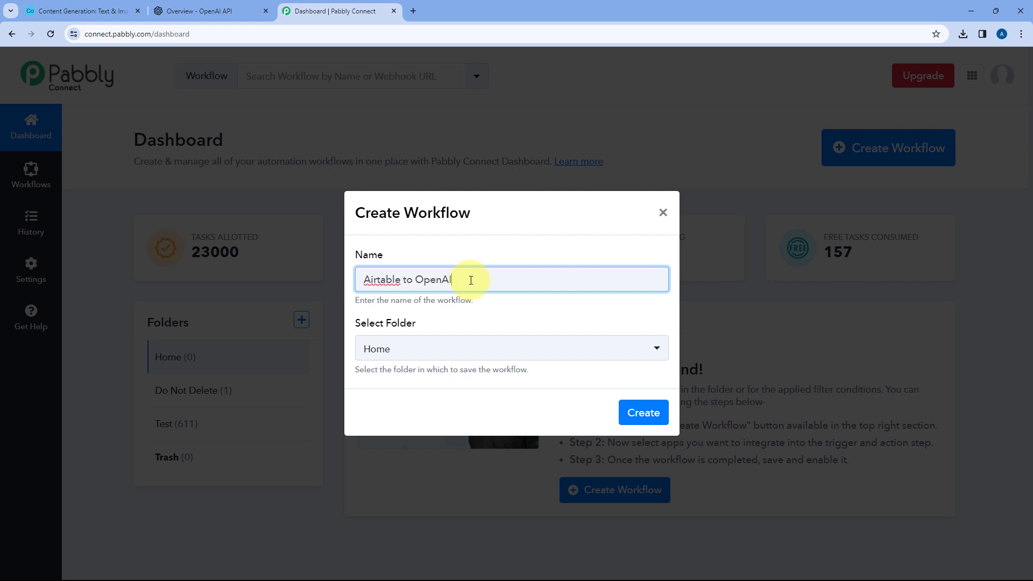
click(424, 350)
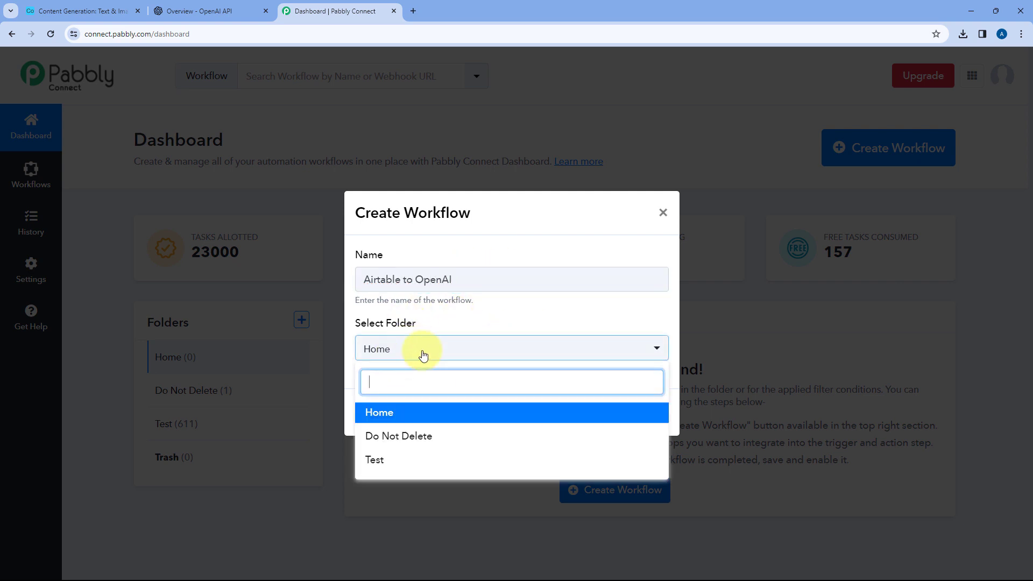
click(395, 413)
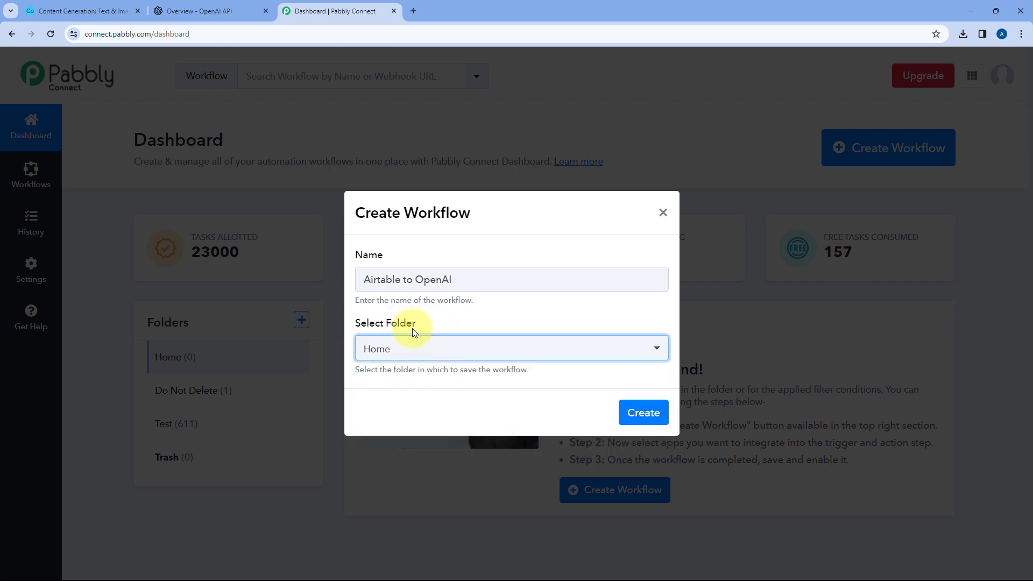
click(642, 413)
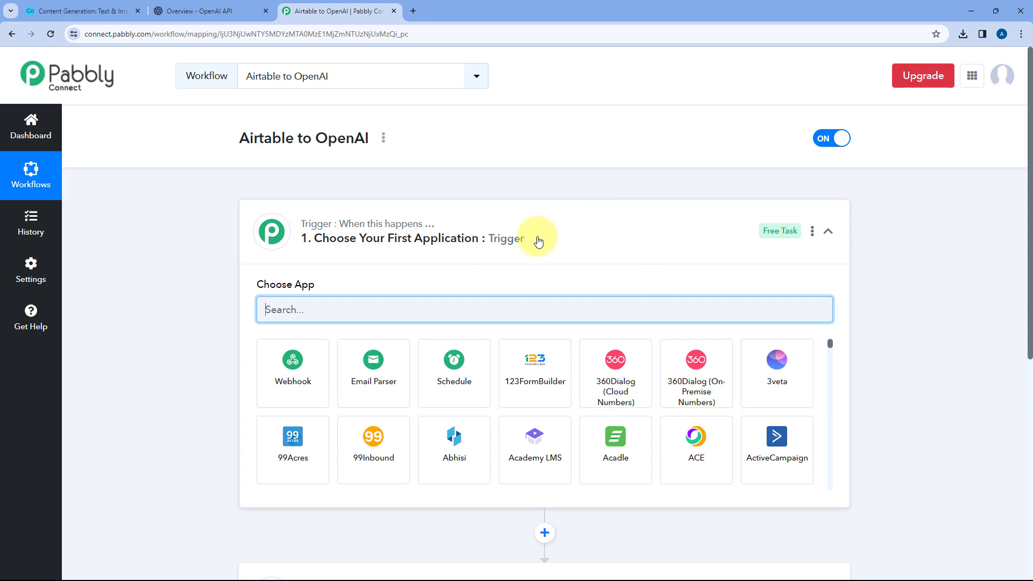
Review the workflow's trigger and action steps alongside the Airtable records table and the OpenAI platform overview
scroll(228, 221, down, 1)
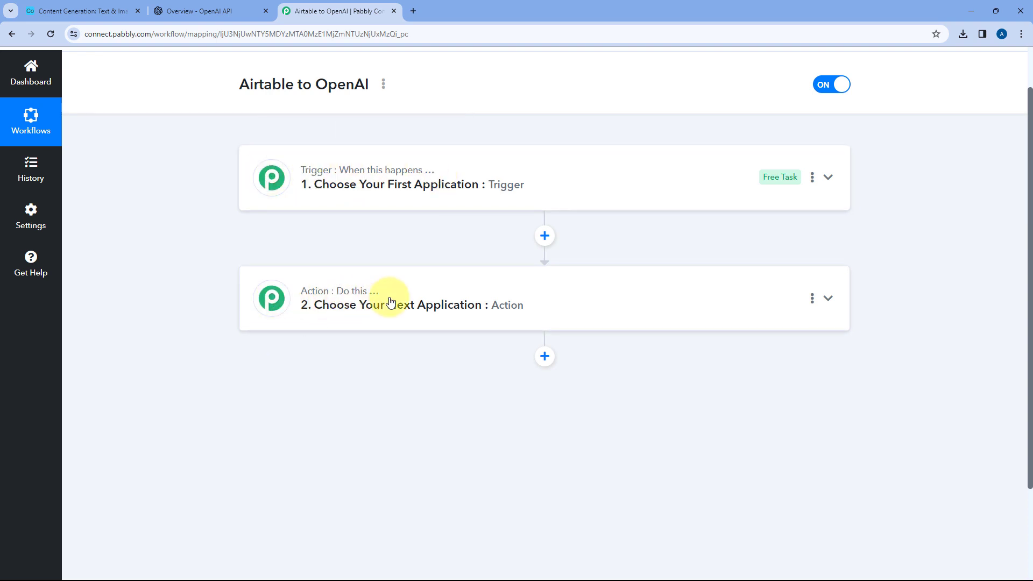
click(439, 182)
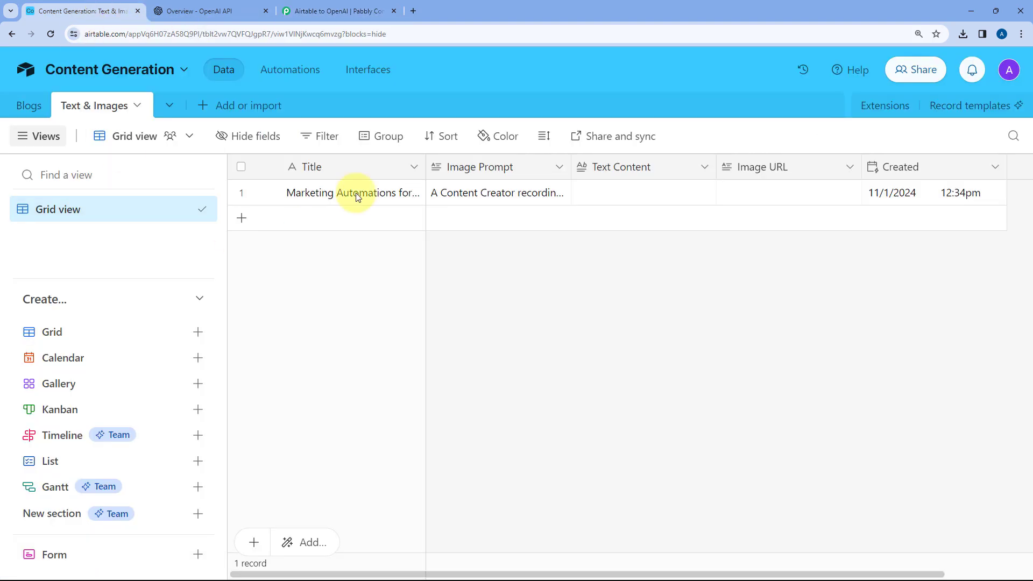
click(95, 10)
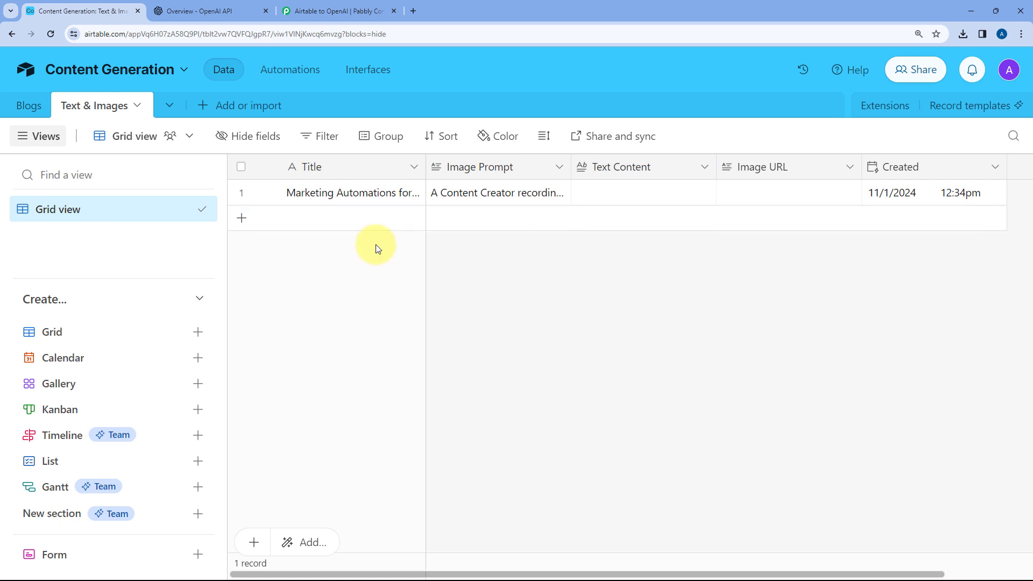
click(336, 11)
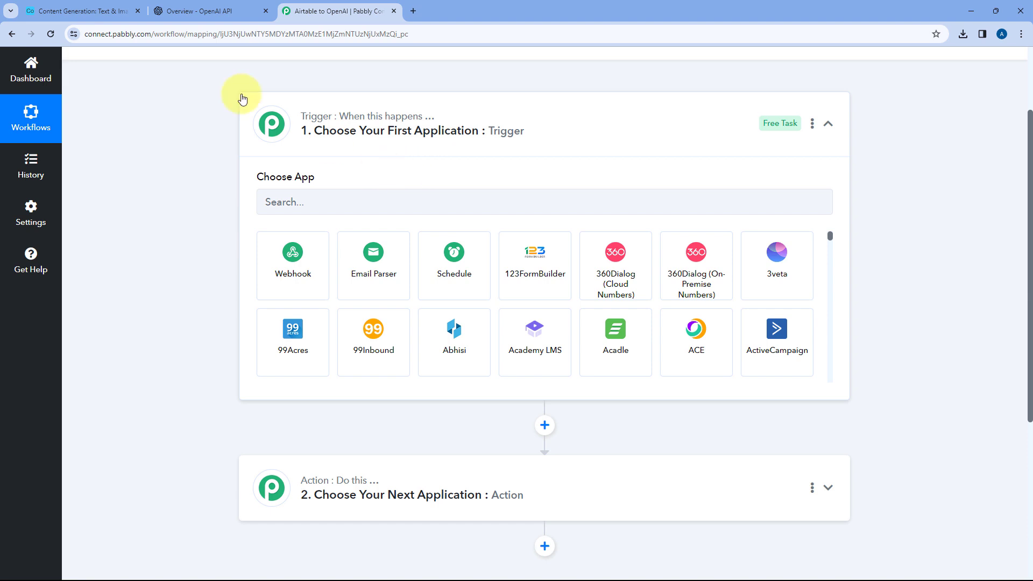
click(89, 10)
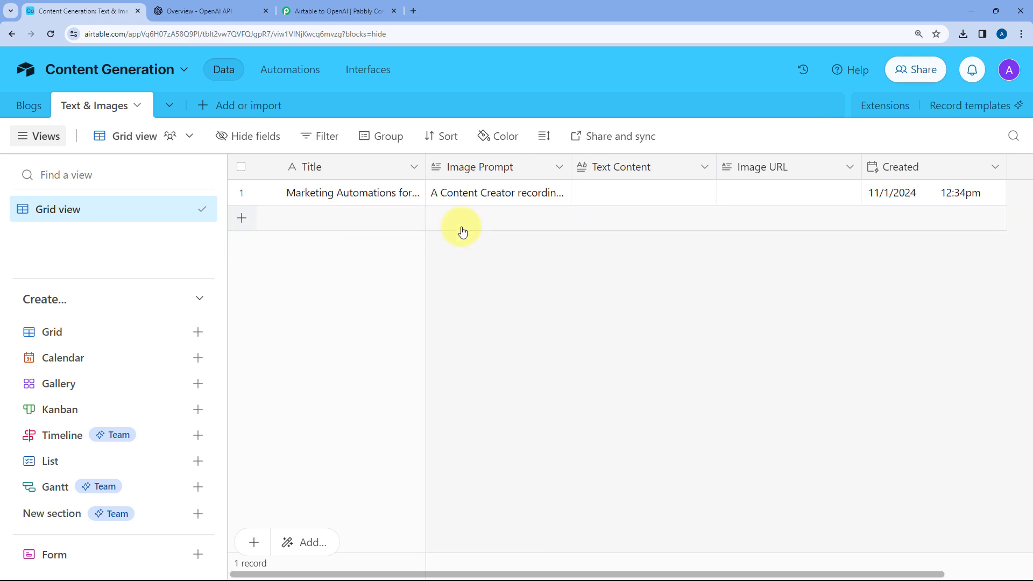
click(324, 8)
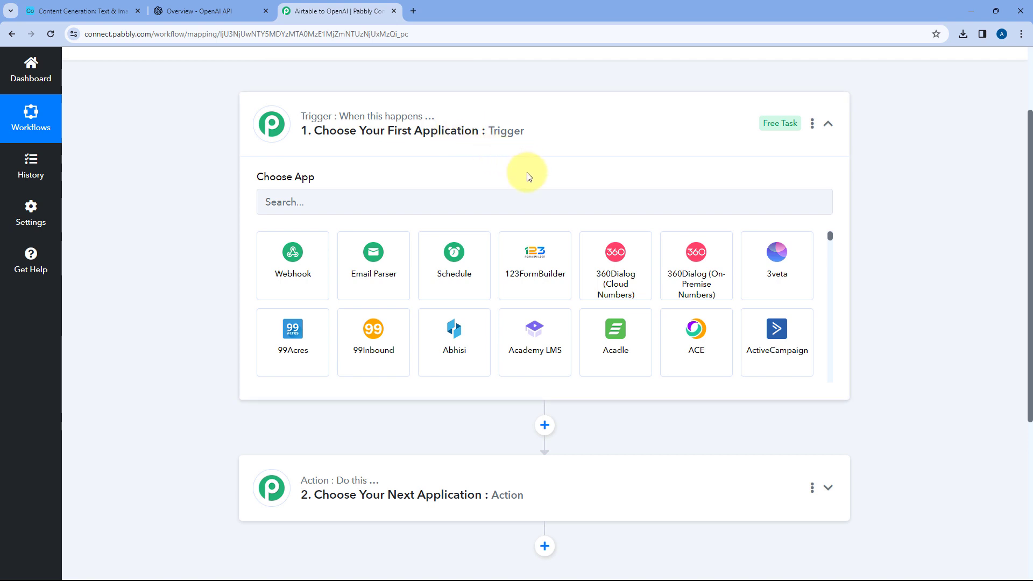
scroll(220, 207, down, 3)
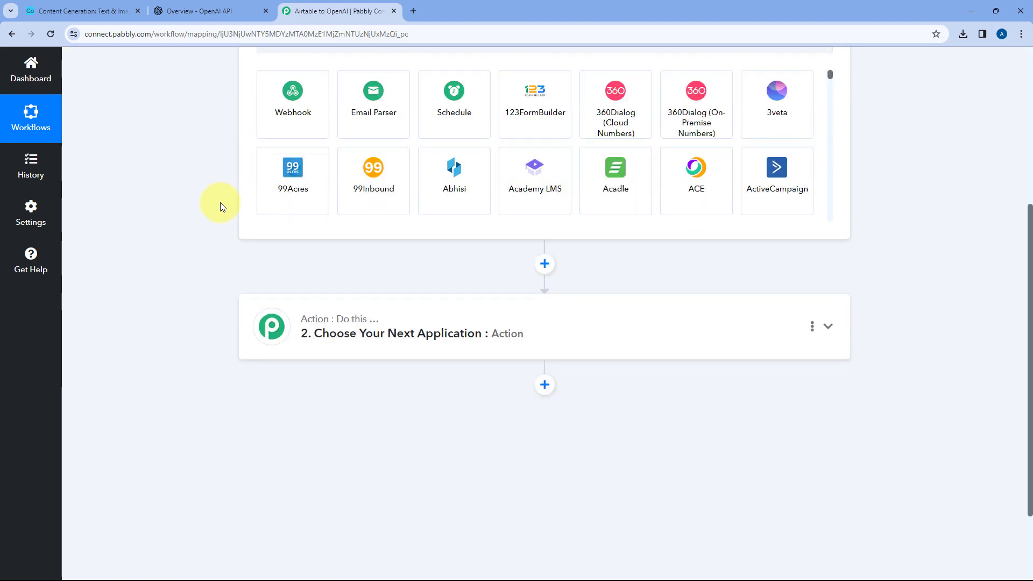
scroll(216, 193, down, 2)
click(103, 9)
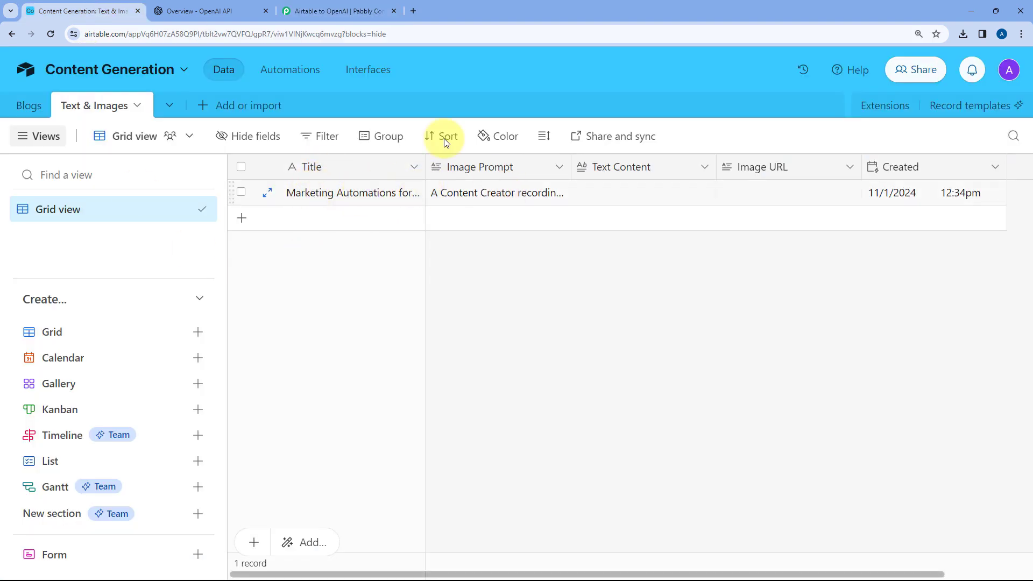
click(237, 9)
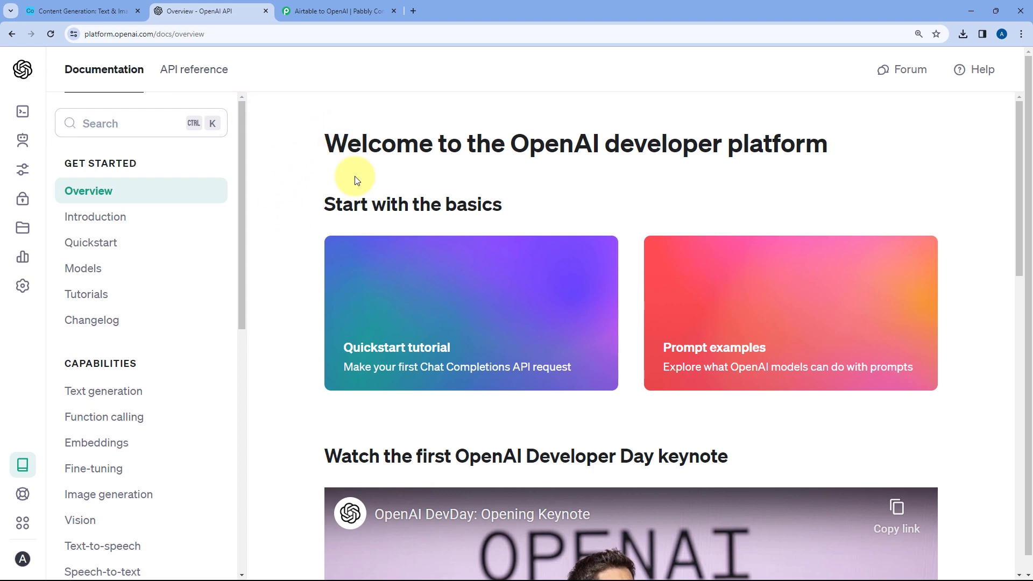
click(336, 10)
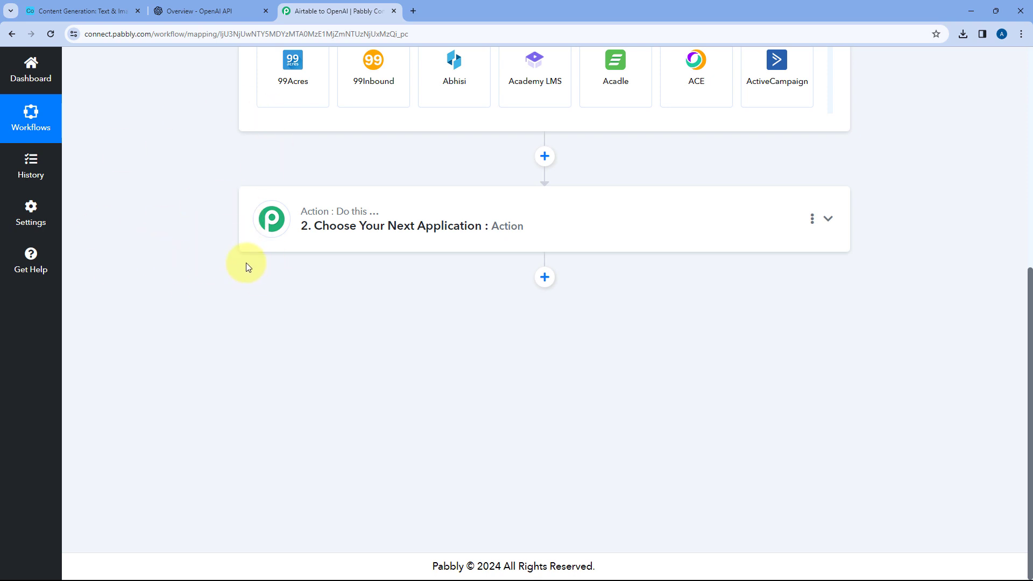
click(69, 10)
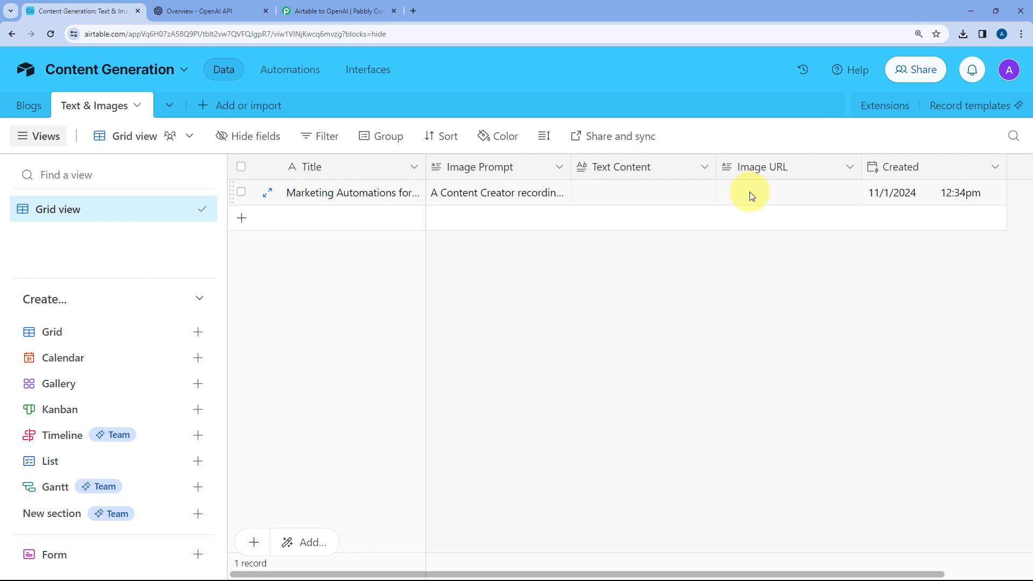
In Pabbly Connect, set Airtable as the trigger application with New Record as the trigger event
click(339, 11)
scroll(198, 218, up, 5)
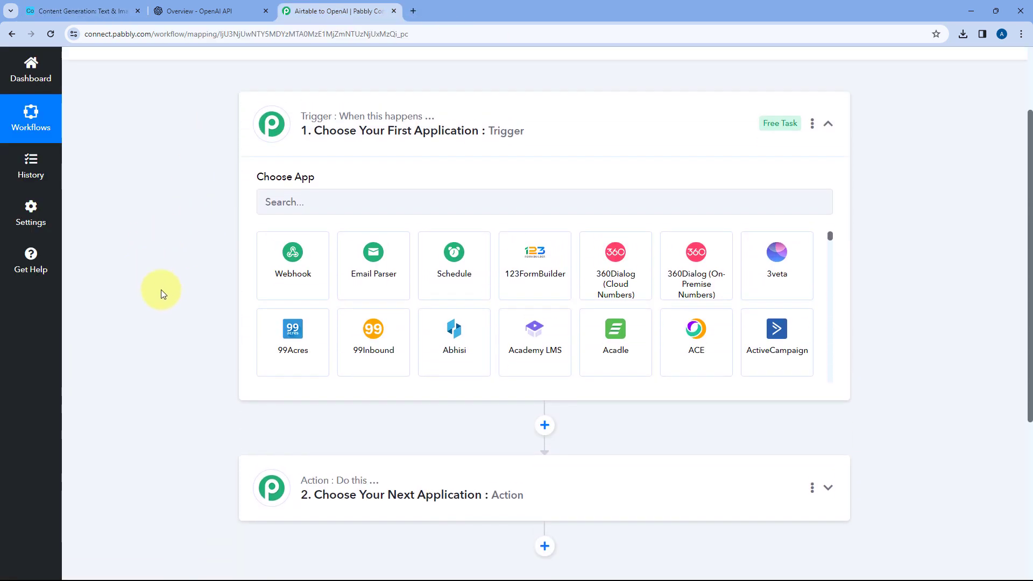
click(284, 204)
text(A)
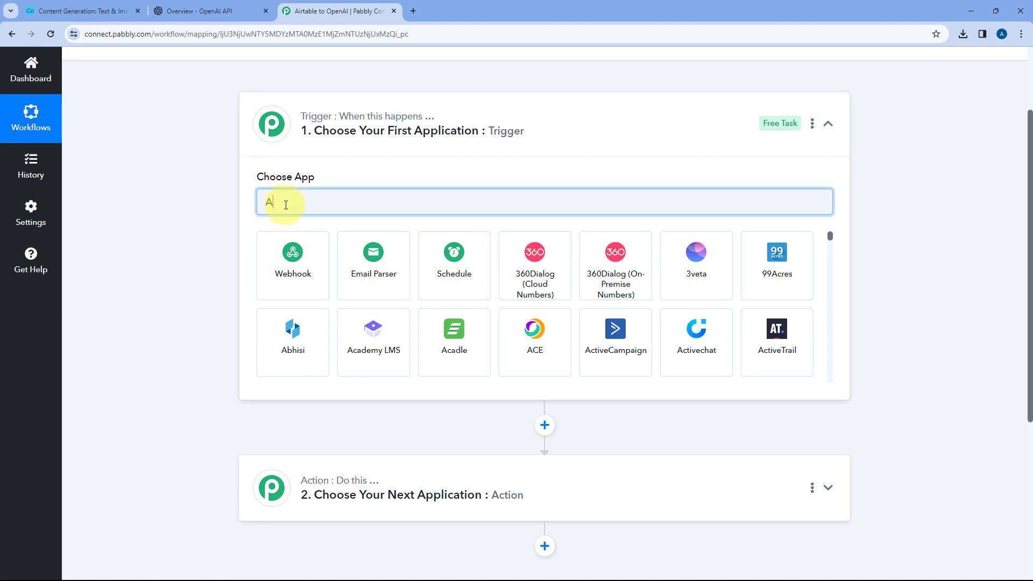
text(irtable)
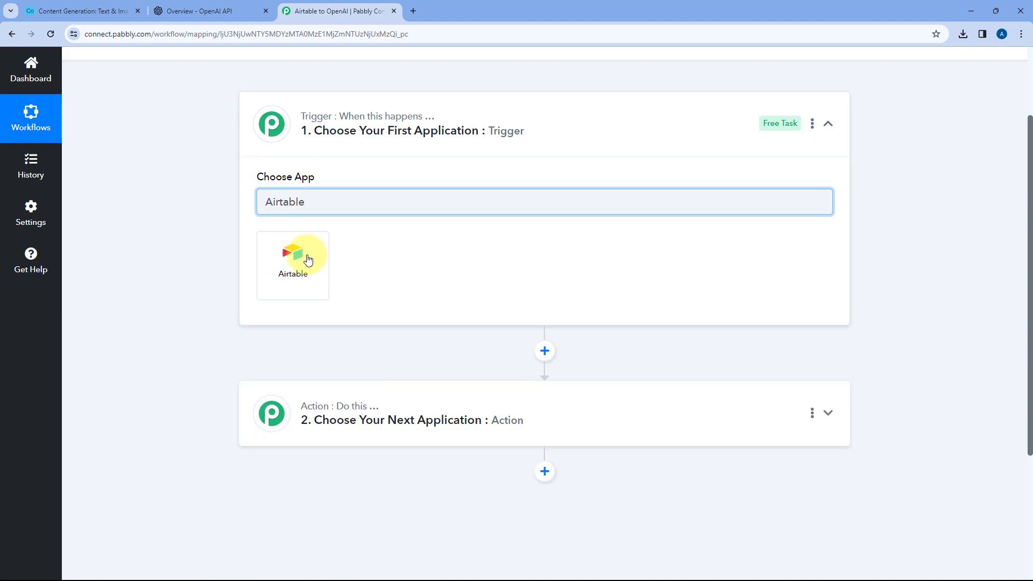
click(315, 286)
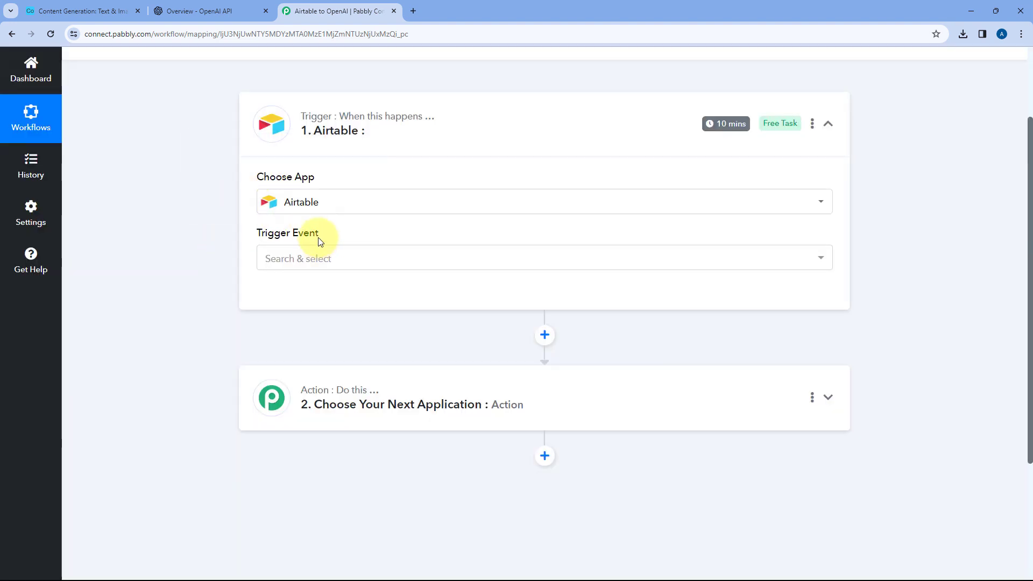
click(341, 261)
scroll(214, 270, down, 1)
click(342, 273)
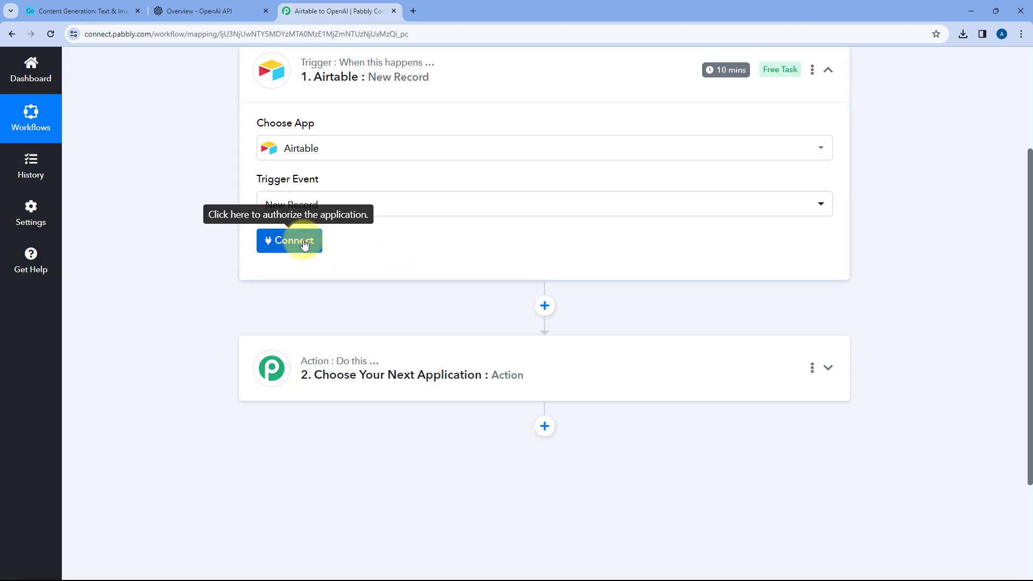
Start adding a new Airtable connection for the New Record trigger and view its token instructions
click(305, 243)
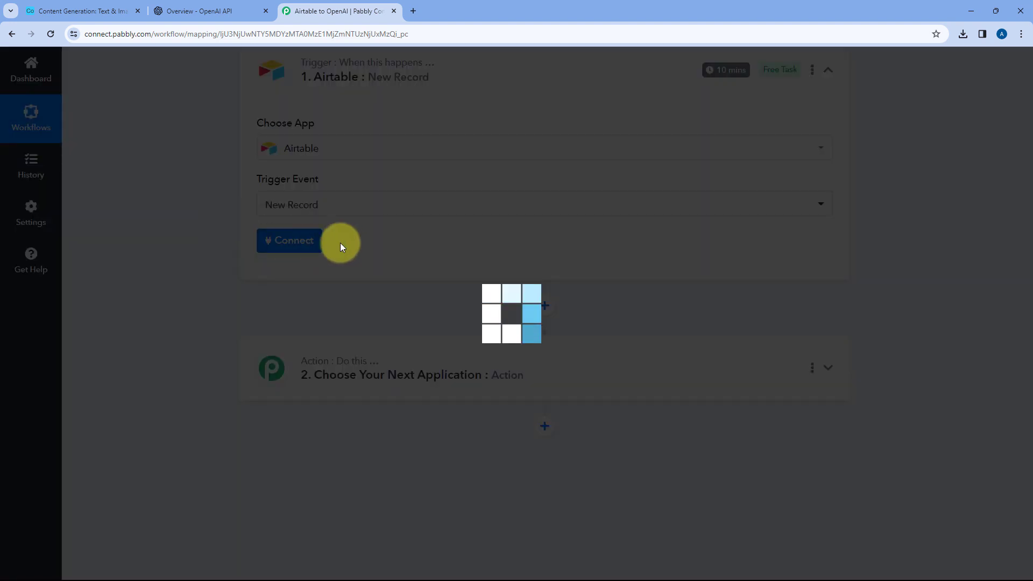
click(498, 177)
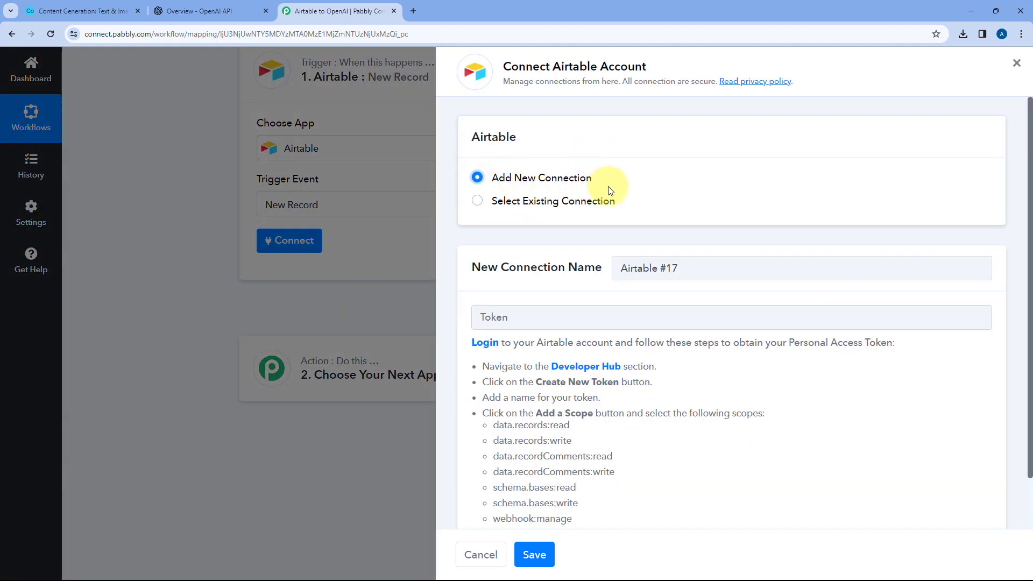
scroll(663, 194, down, 1)
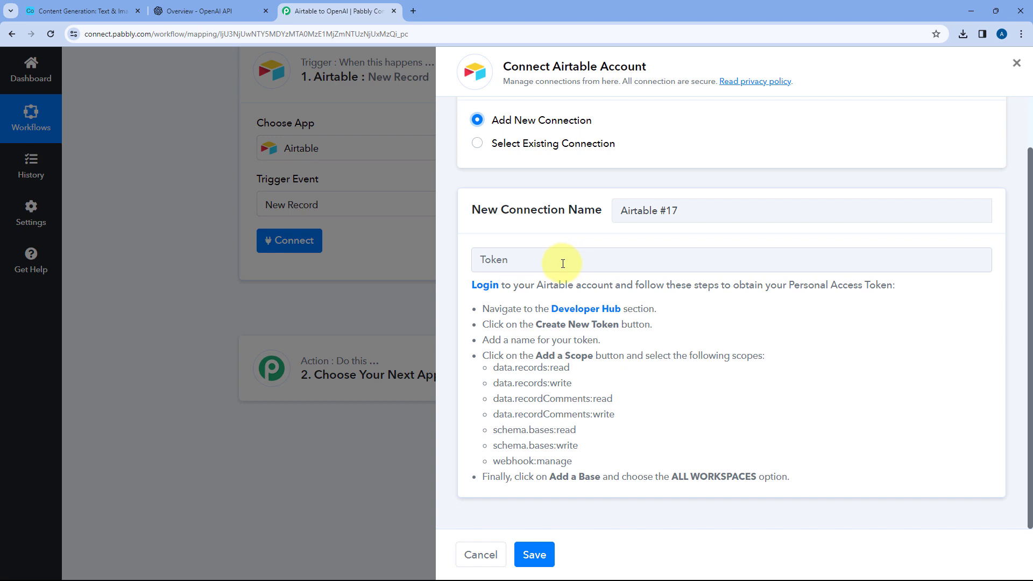
Switch to Airtable, open the Developer hub and start a new personal access token named "Pabbly"
click(81, 10)
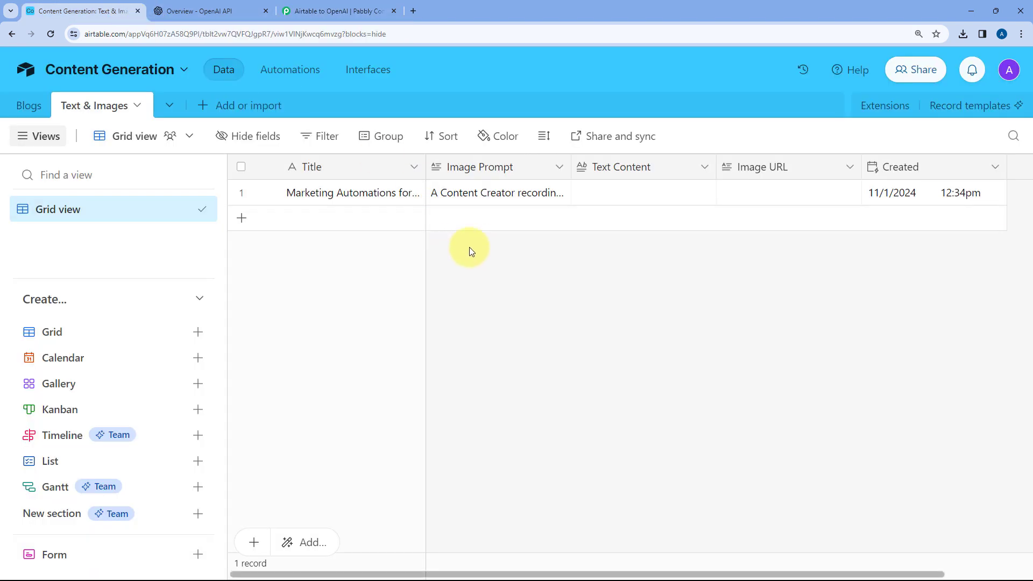
click(1008, 72)
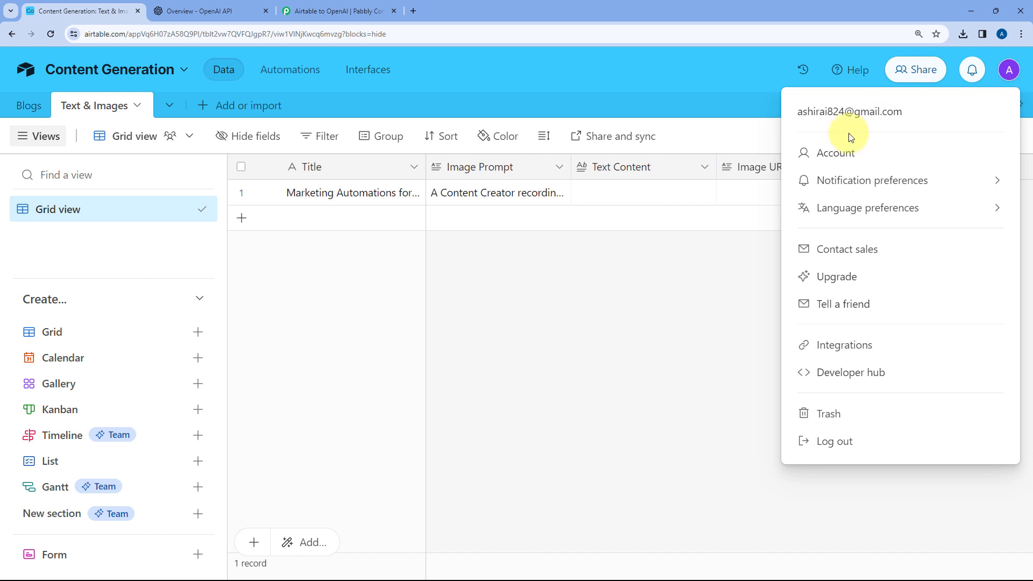
click(852, 379)
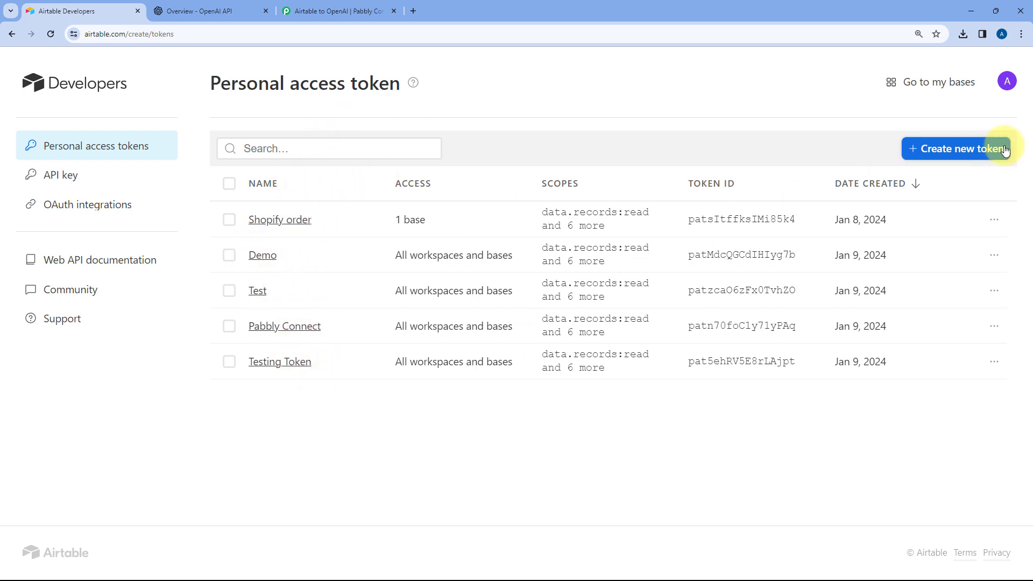
click(947, 154)
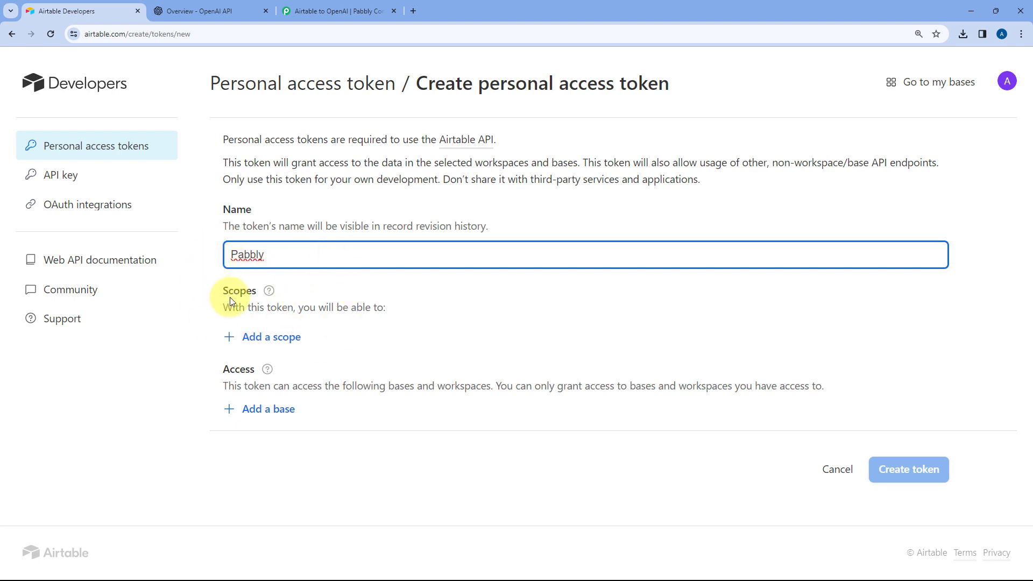
Check the required scopes in Pabbly Connect's instructions, and add data.records:read and data.records:write to the Airtable token
click(334, 10)
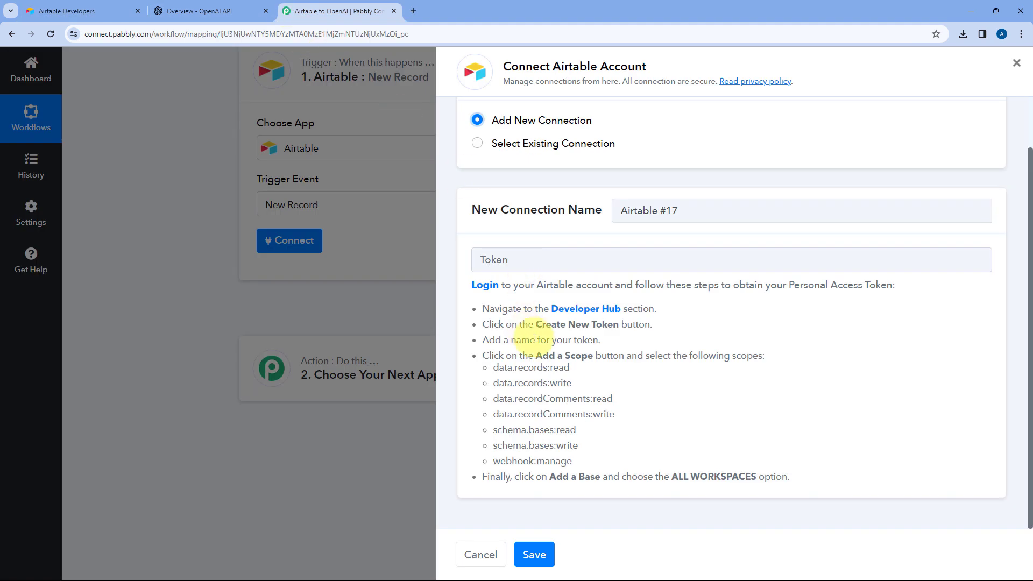
drag(500, 367, 587, 459)
click(612, 379)
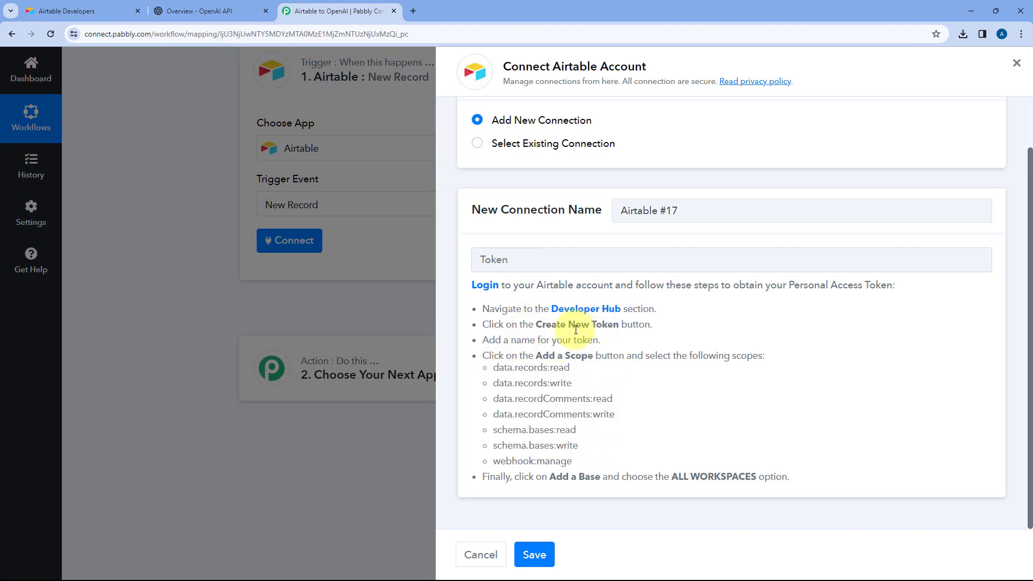
click(105, 5)
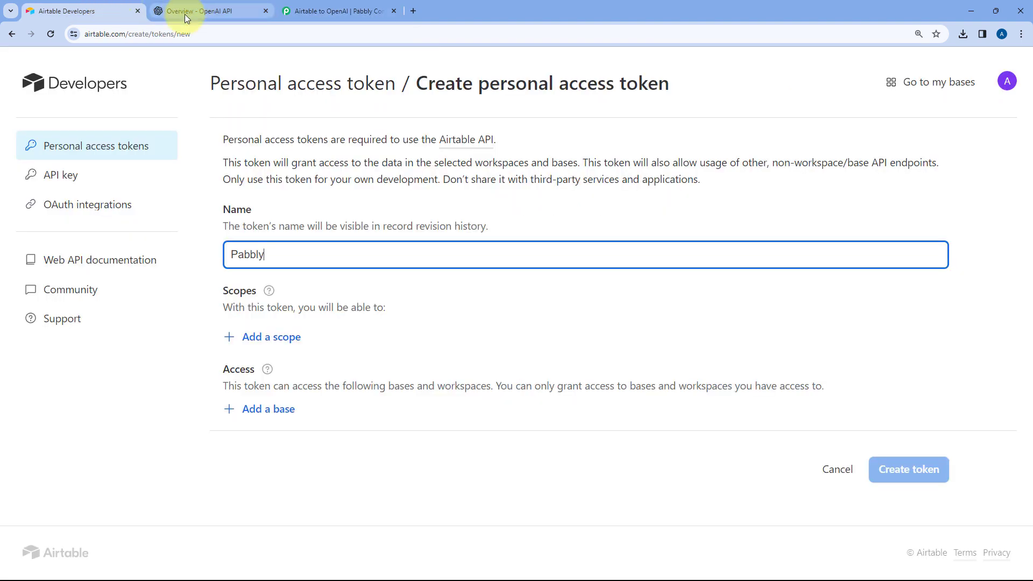
click(261, 339)
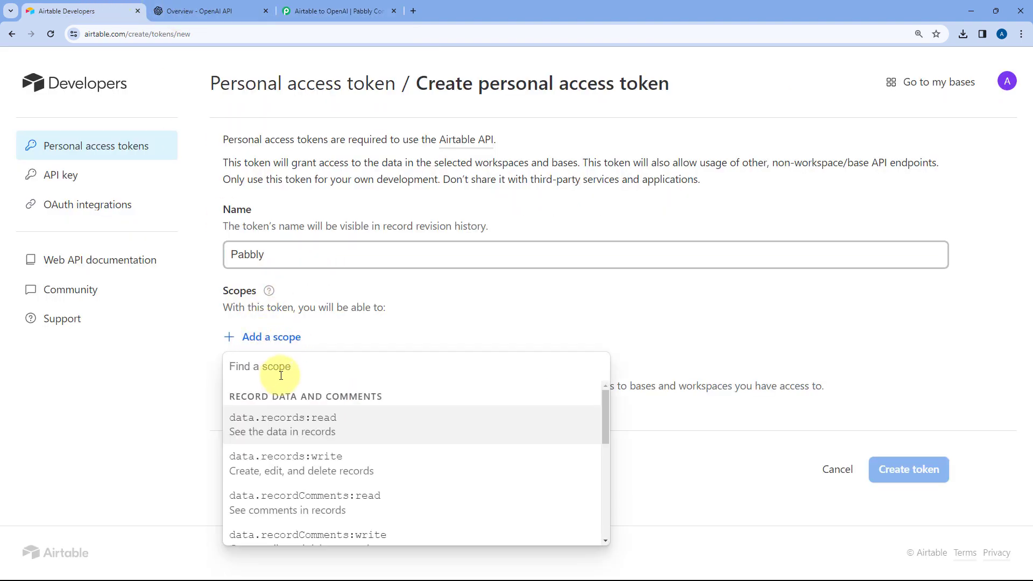
scroll(314, 421, down, 5)
scroll(313, 418, up, 5)
click(292, 420)
click(280, 372)
click(299, 235)
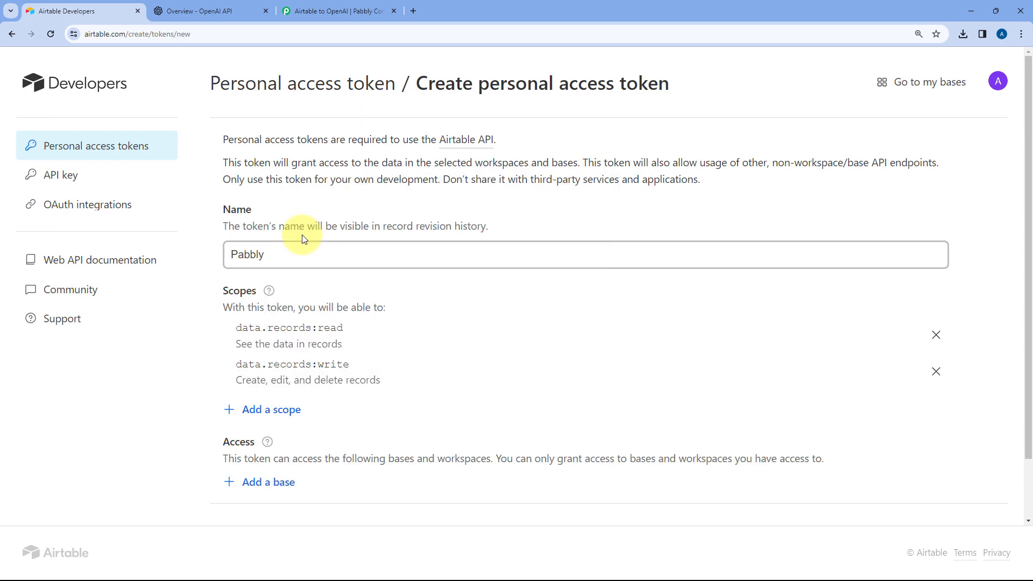
Add the data.recordComments:write and data.recordComments:read scopes to the token
click(279, 409)
scroll(319, 299, down, 1)
click(315, 310)
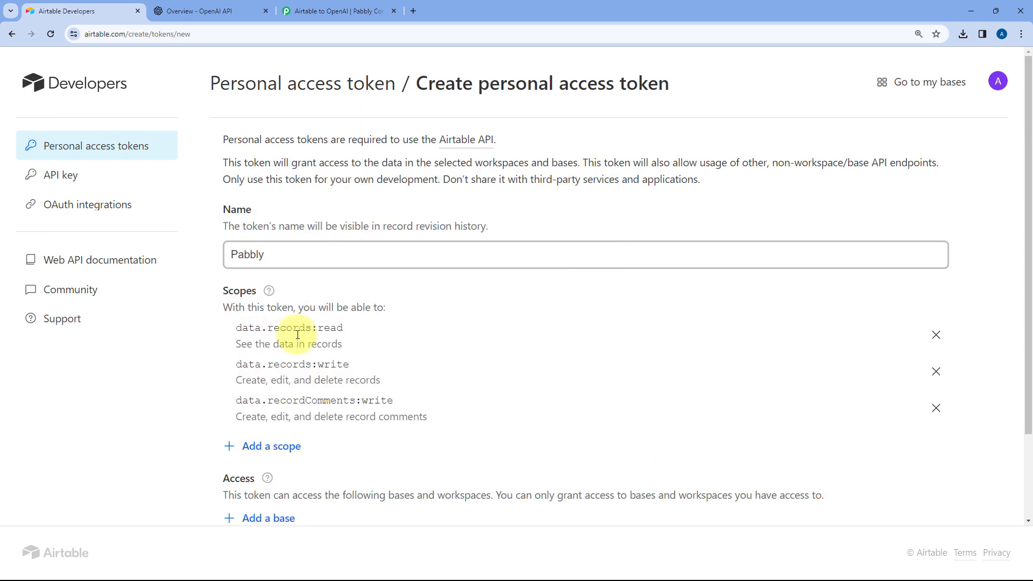
click(272, 447)
click(323, 299)
Add the schema.bases:read, schema.bases:write and webhook:manage scopes to the token
click(284, 482)
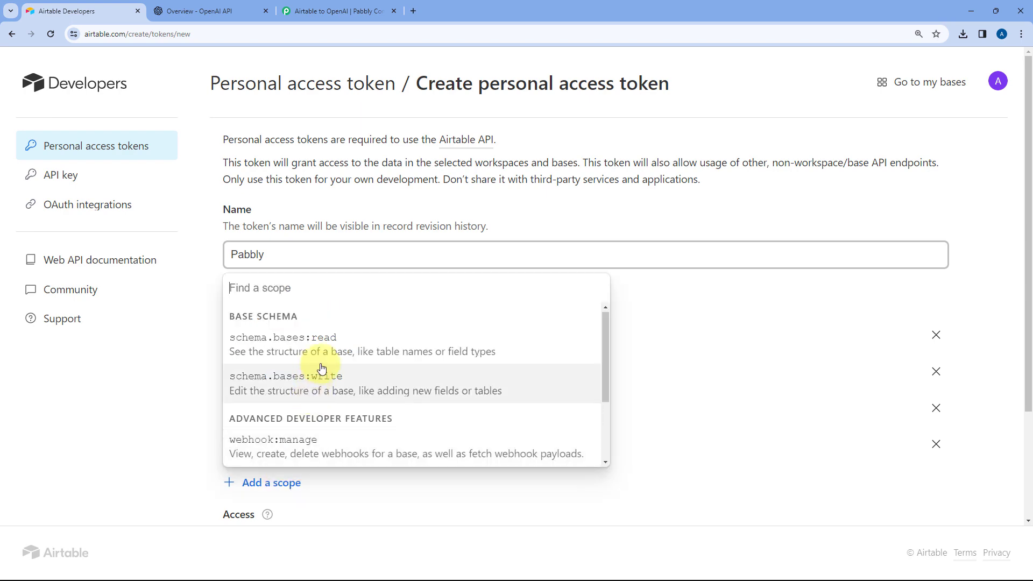
scroll(326, 350, down, 1)
scroll(326, 337, up, 1)
click(323, 339)
scroll(247, 366, down, 3)
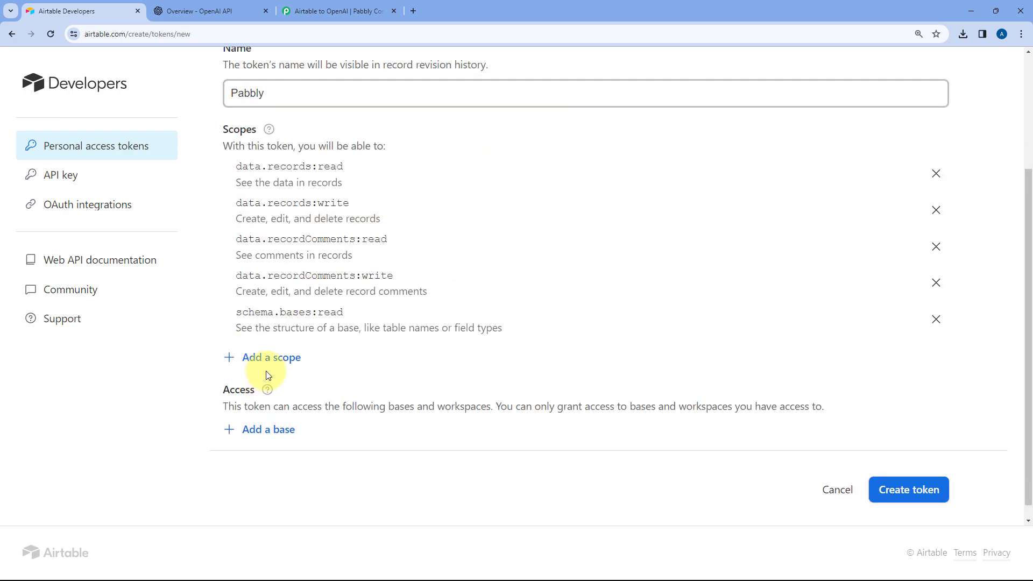
click(269, 358)
click(286, 450)
click(269, 394)
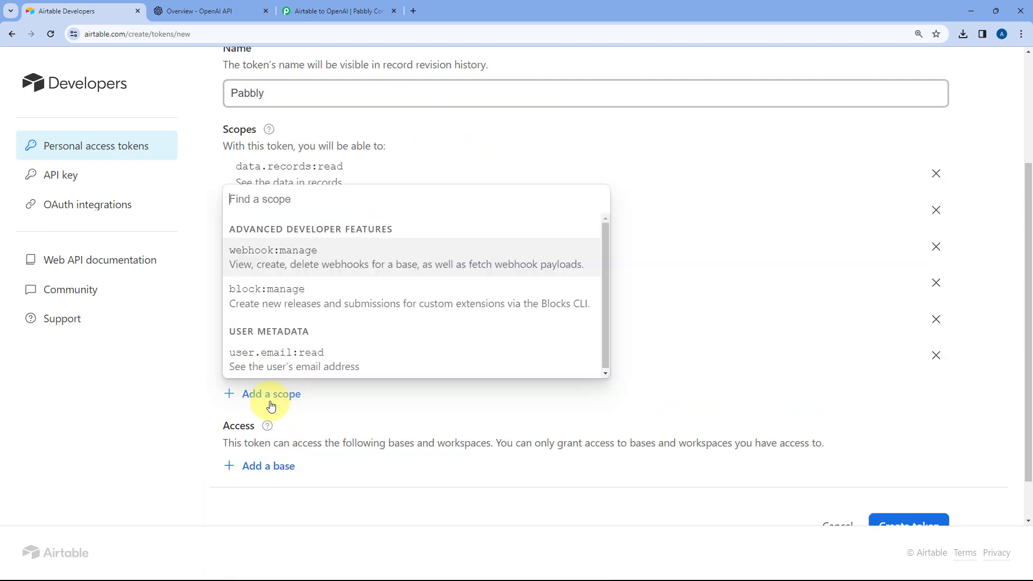
click(291, 265)
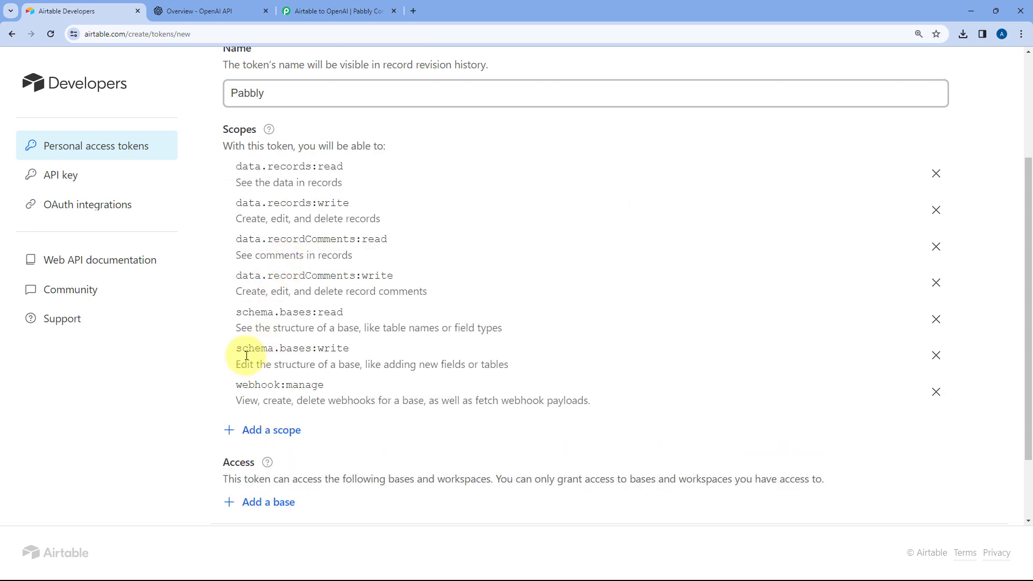
Grant the token access to all current and future bases in all workspaces, as Pabbly Connect's instructions require, and create it
click(333, 11)
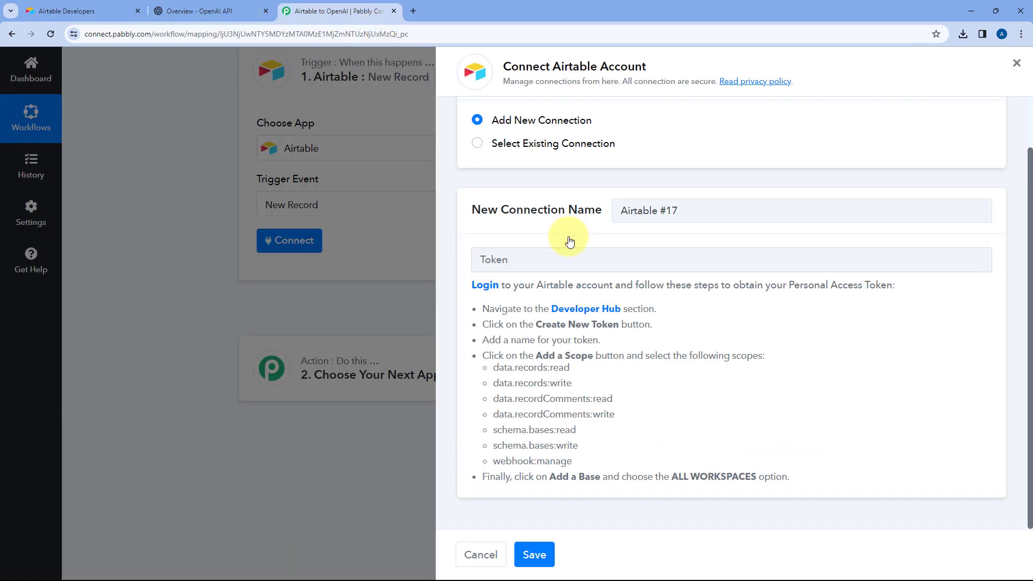
click(113, 5)
scroll(345, 282, down, 2)
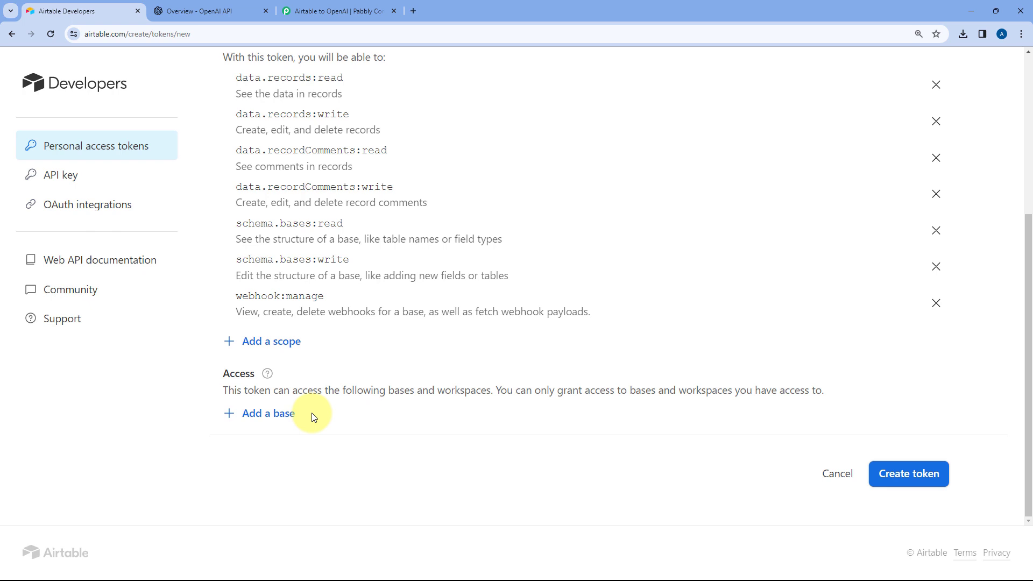
click(254, 414)
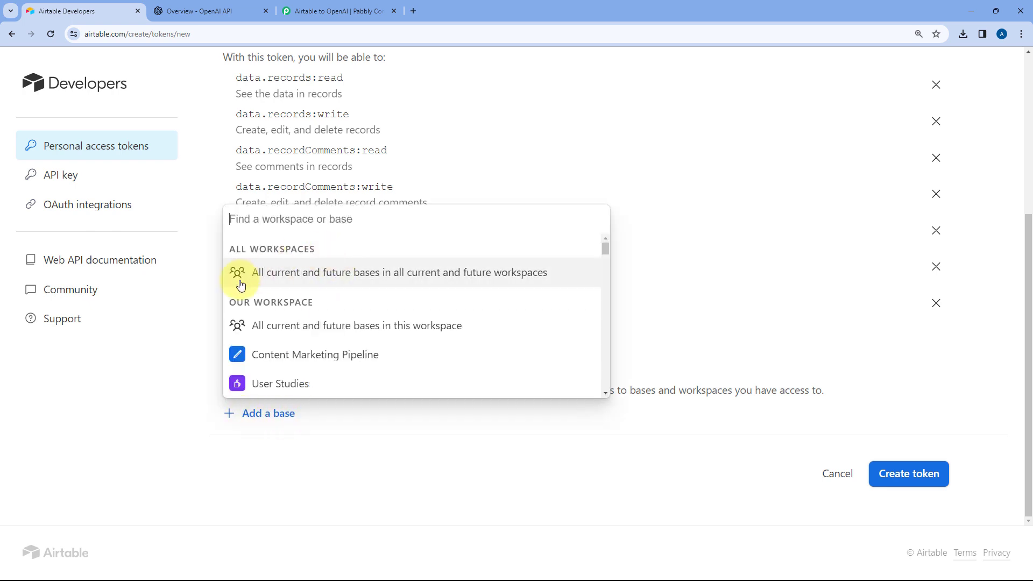
click(339, 276)
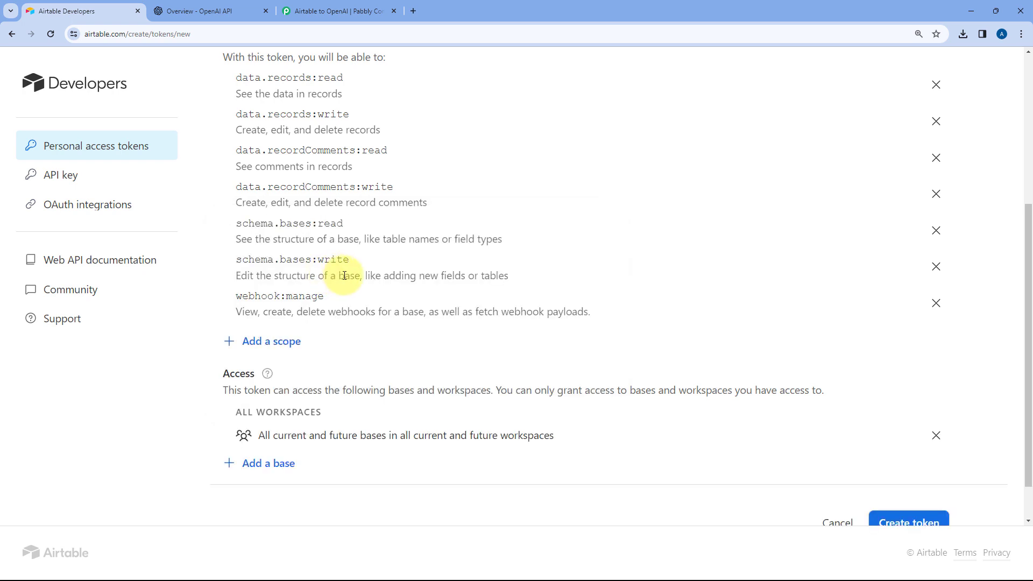
scroll(867, 473, down, 1)
click(919, 478)
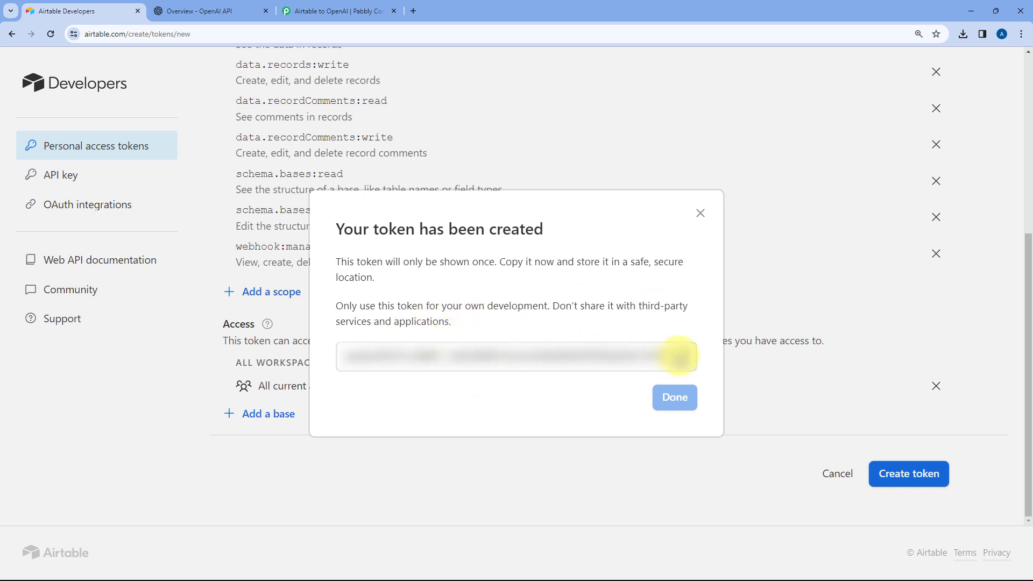
Copy the new access token into the Token field of Pabbly Connect's Airtable connection and save the connection
click(679, 353)
click(301, 10)
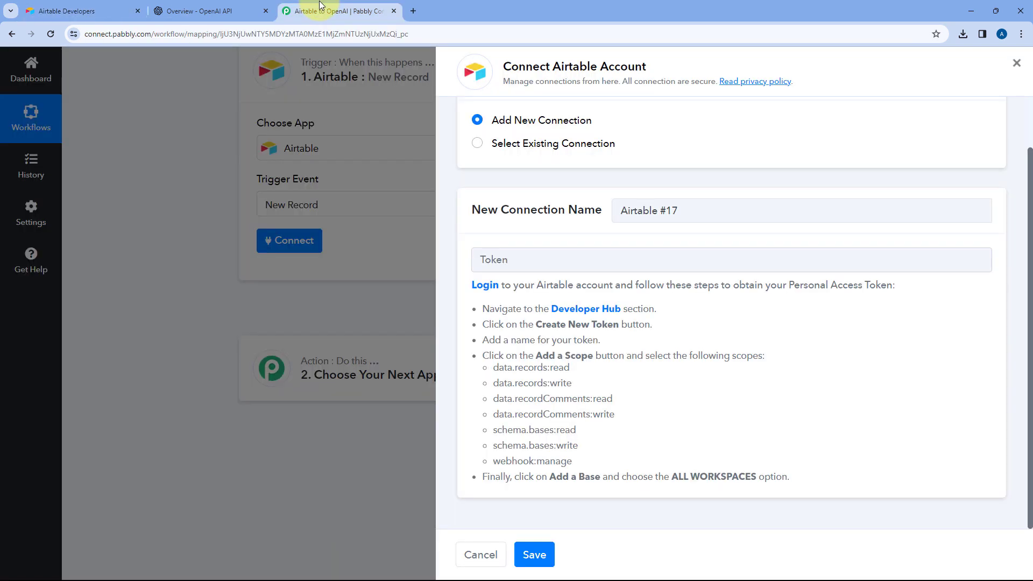
right_click(509, 262)
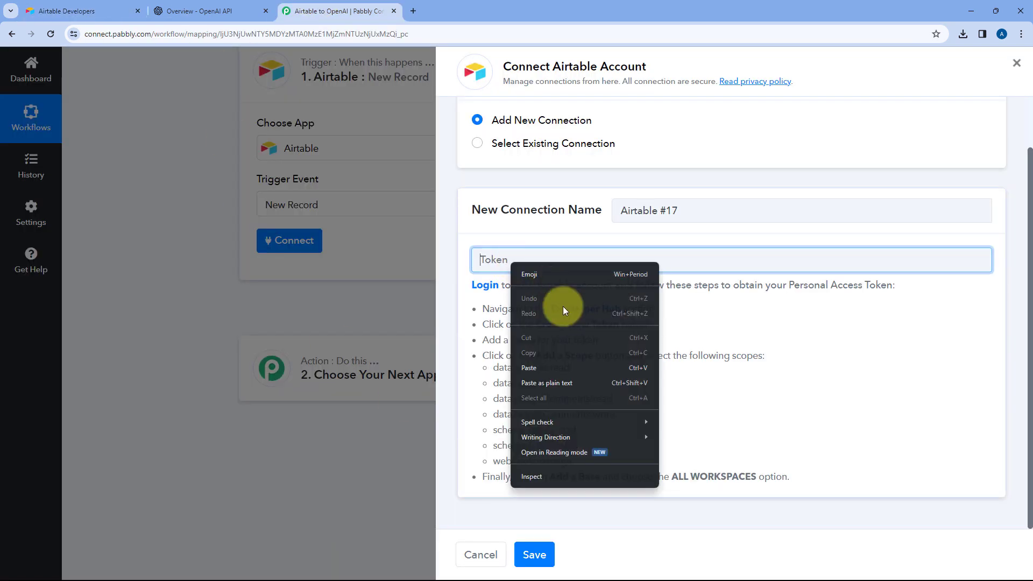
click(554, 367)
click(535, 555)
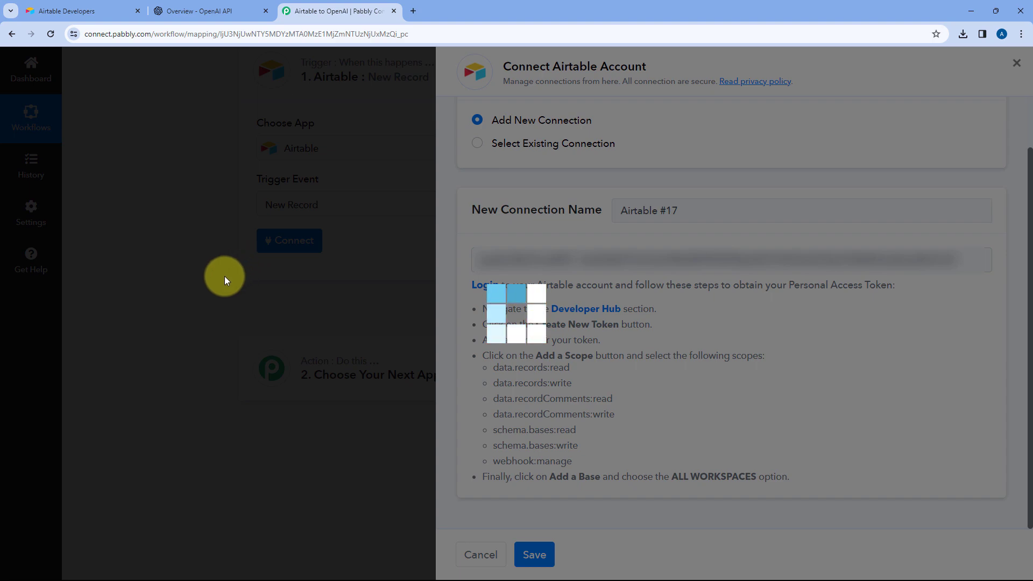
Look over the trigger's base, table and trigger field settings and the list of available Airtable bases
scroll(219, 281, up, 1)
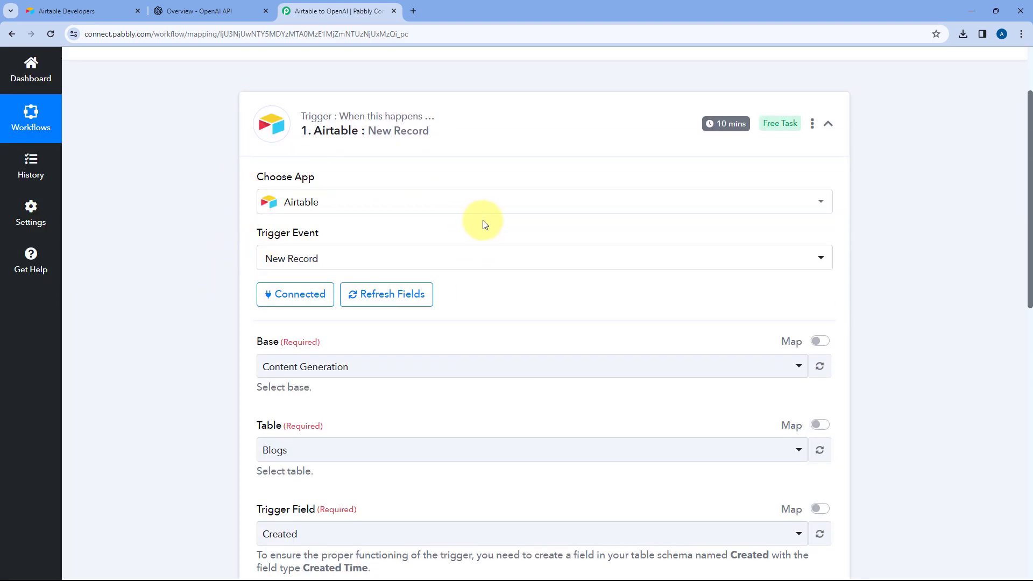
scroll(223, 258, down, 2)
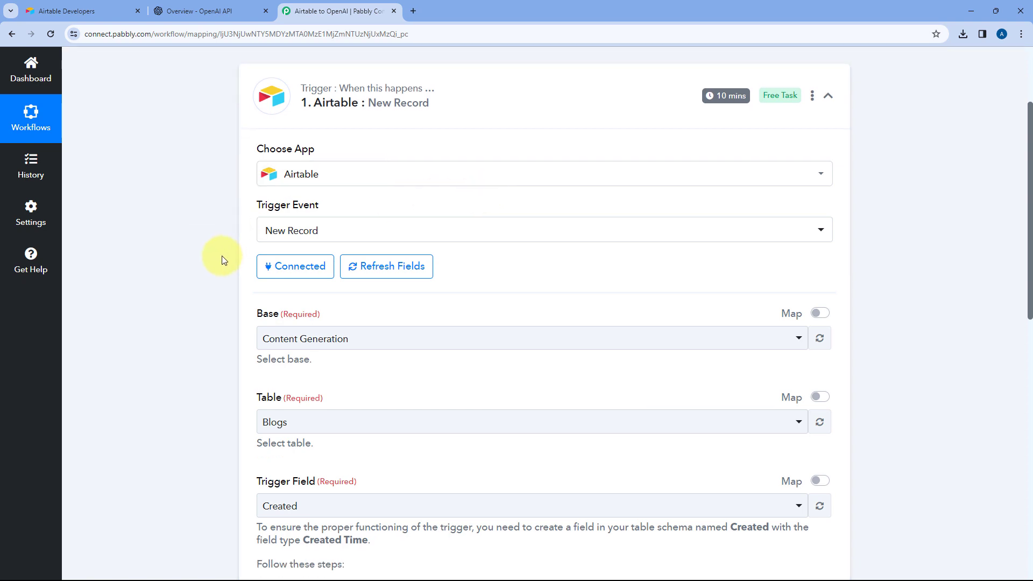
scroll(398, 220, down, 1)
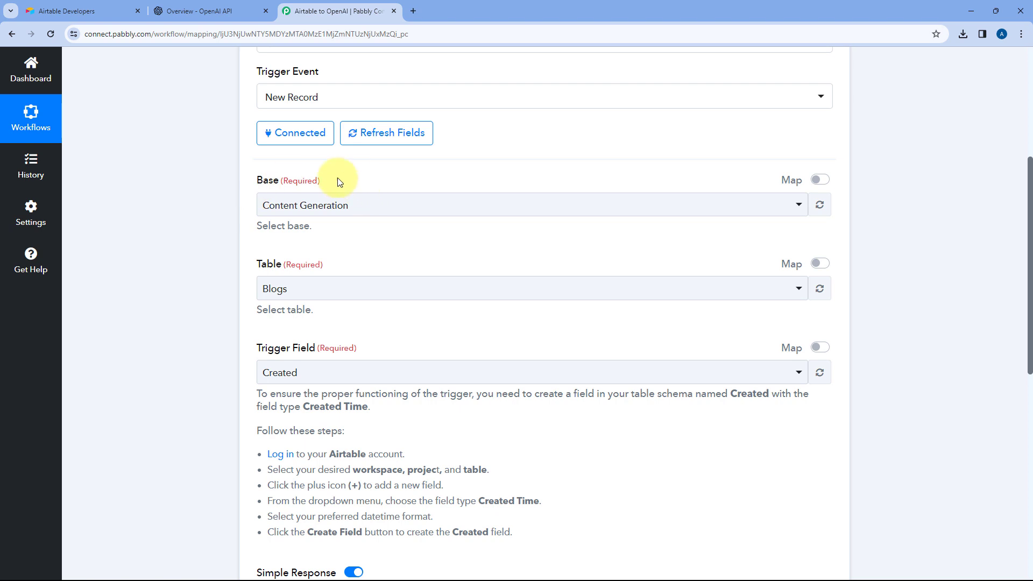
click(439, 205)
scroll(226, 253, down, 2)
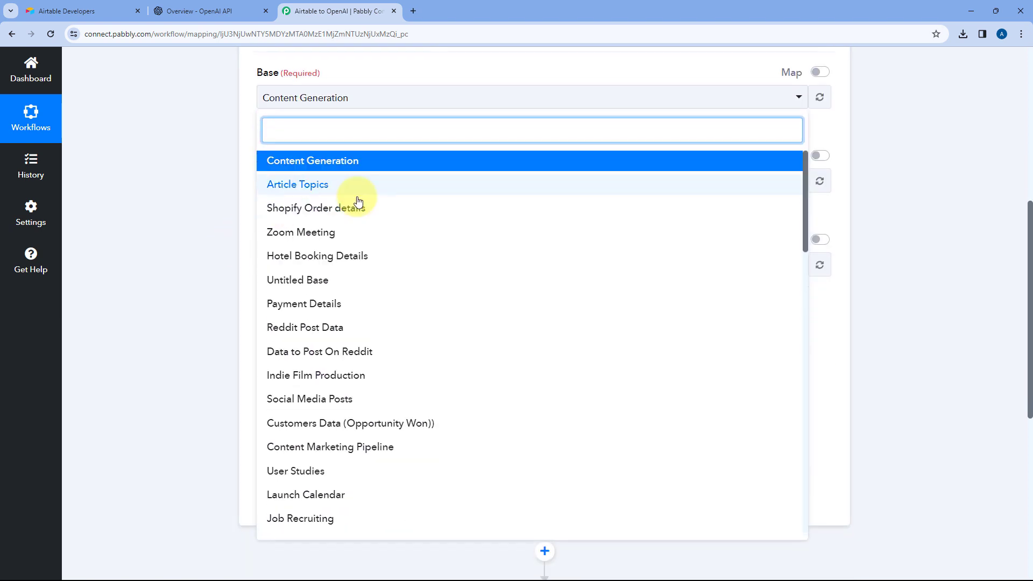
scroll(365, 220, down, 1)
scroll(365, 220, down, 9)
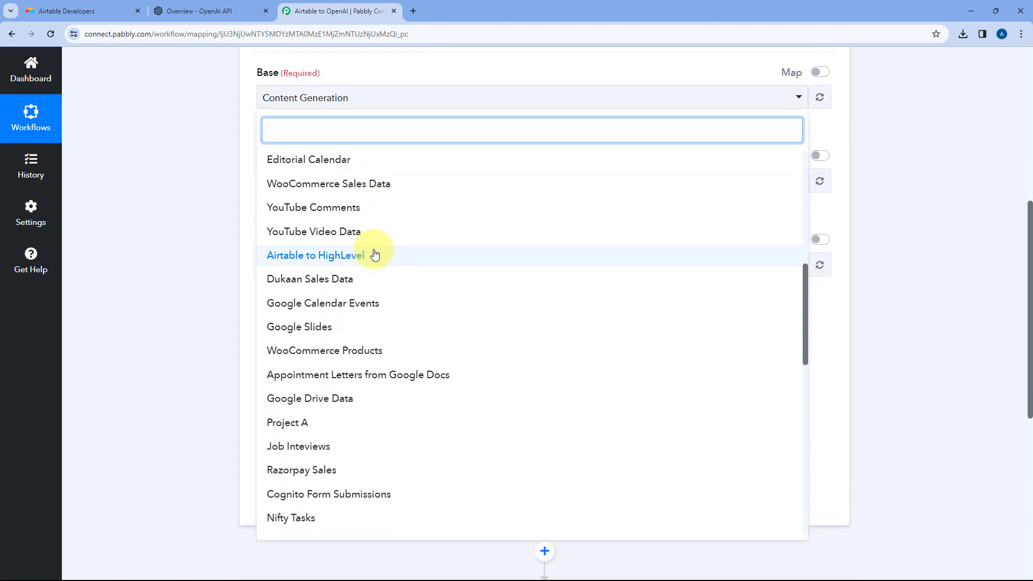
scroll(377, 262, up, 10)
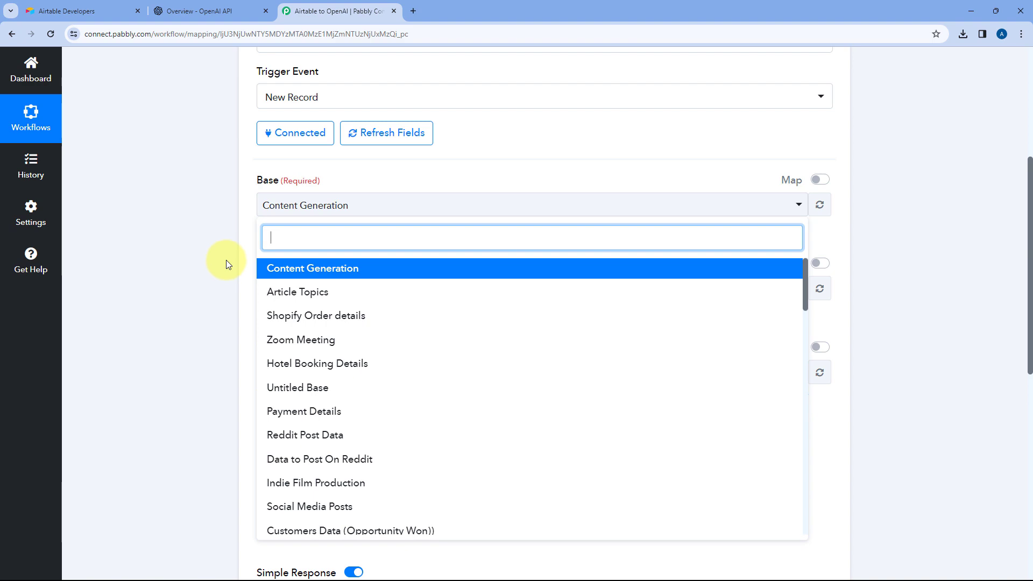
Dismiss the token dialog in Airtable, go back to the Content Generation base and return to Pabbly Connect
click(119, 4)
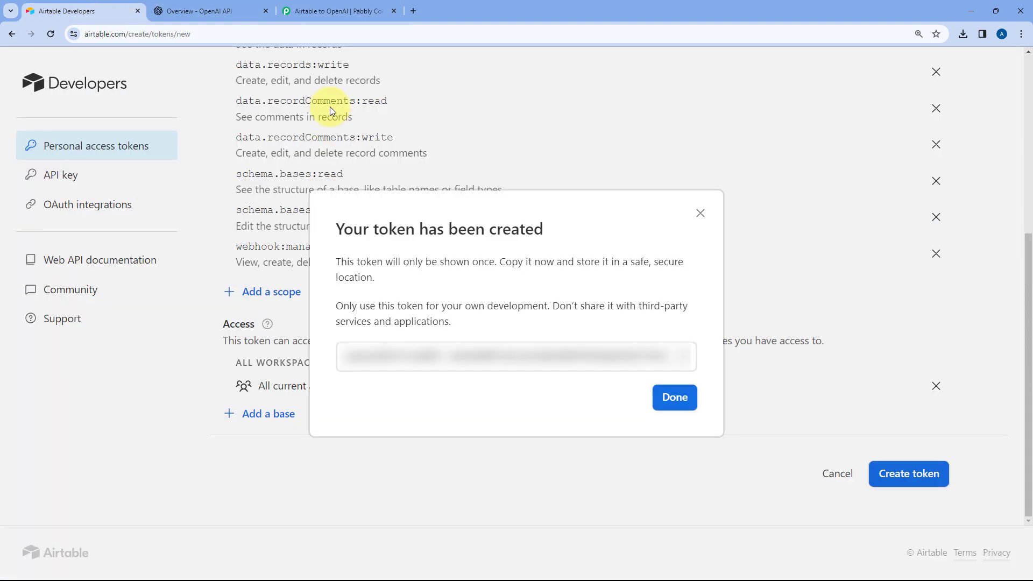
click(676, 400)
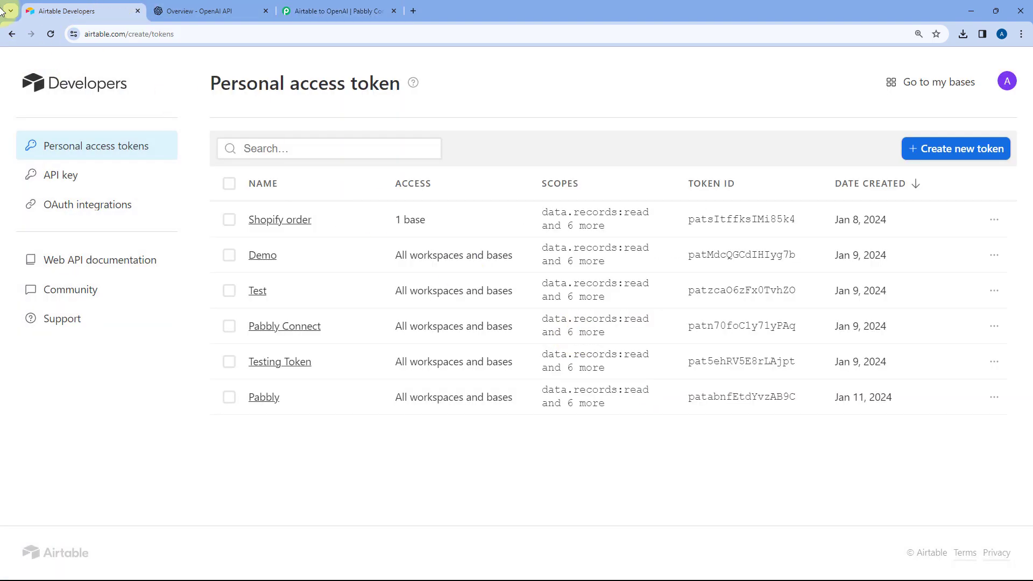
click(8, 38)
click(7, 38)
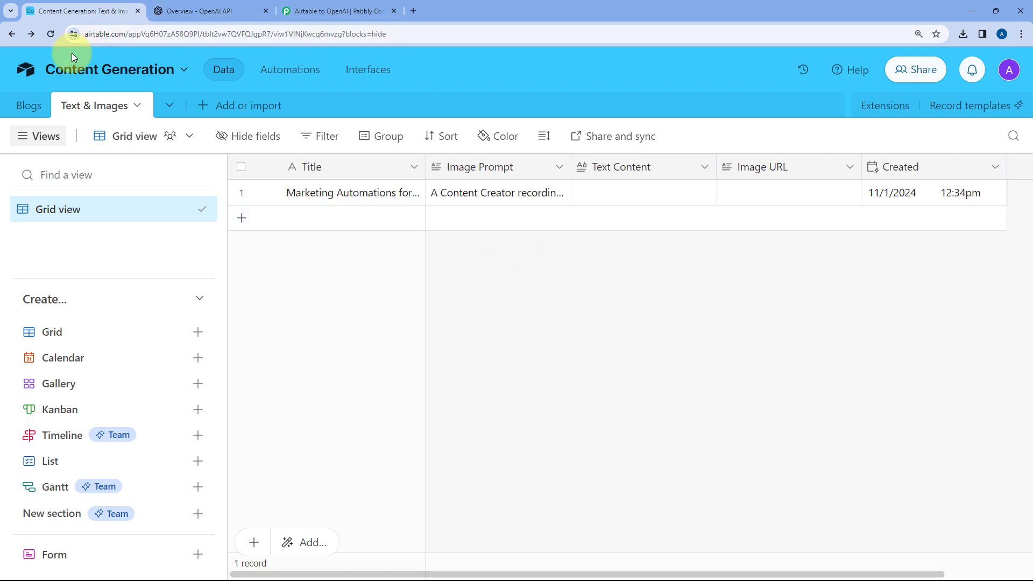
click(285, 12)
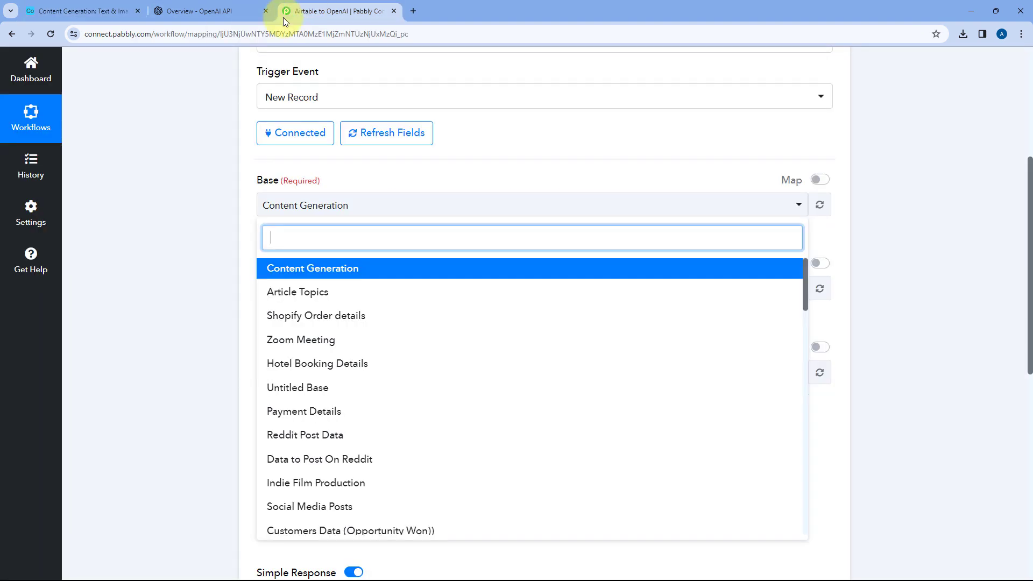
Choose the Content Generation base and its Text & Images table for the Airtable trigger
click(293, 267)
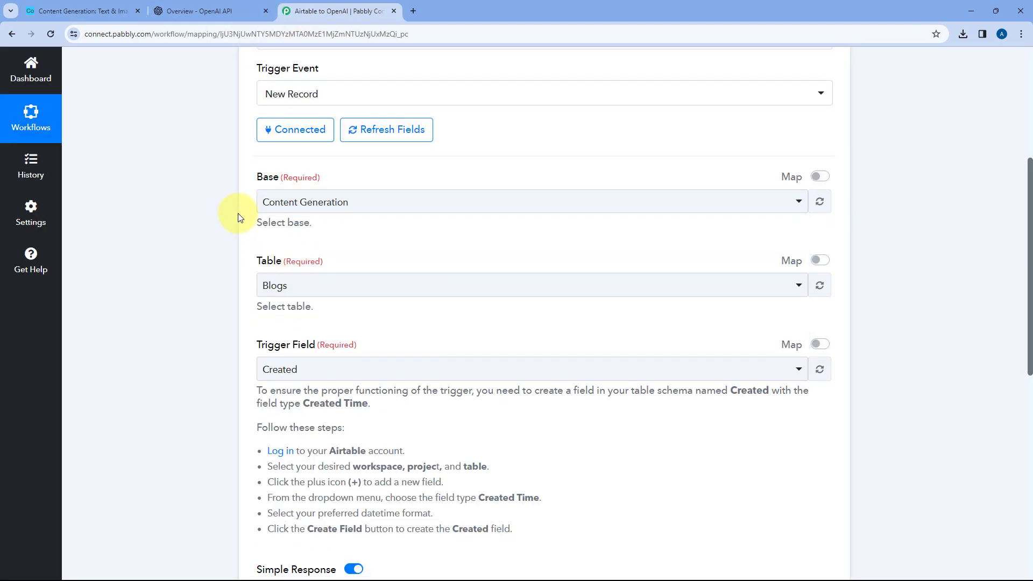
scroll(279, 76, down, 2)
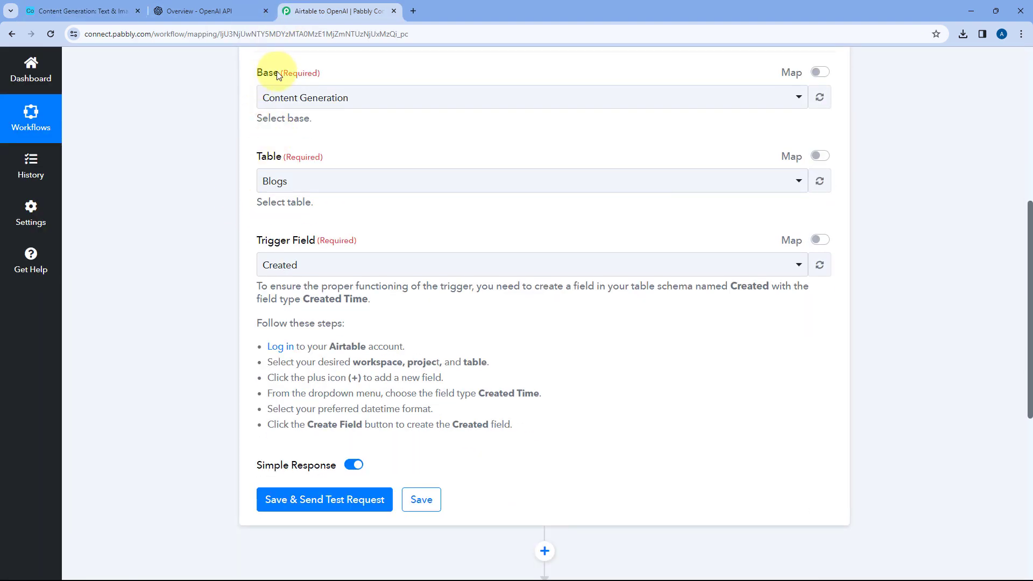
click(378, 179)
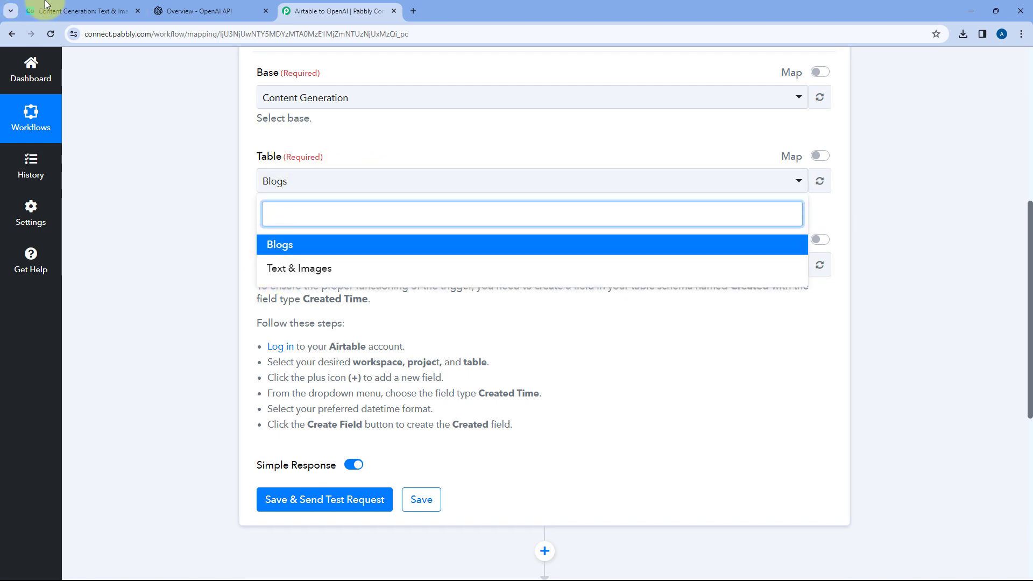
click(80, 11)
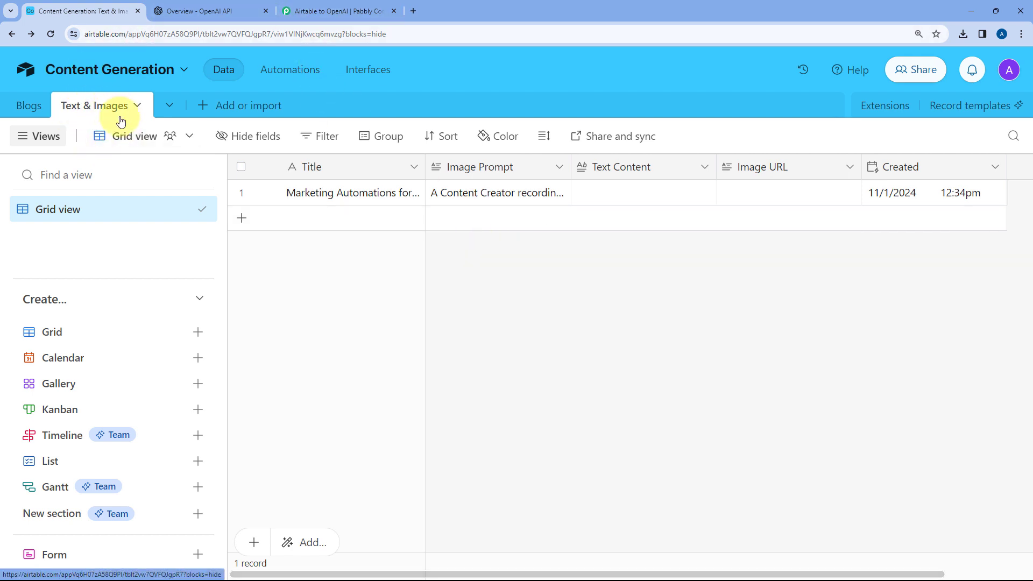
click(338, 11)
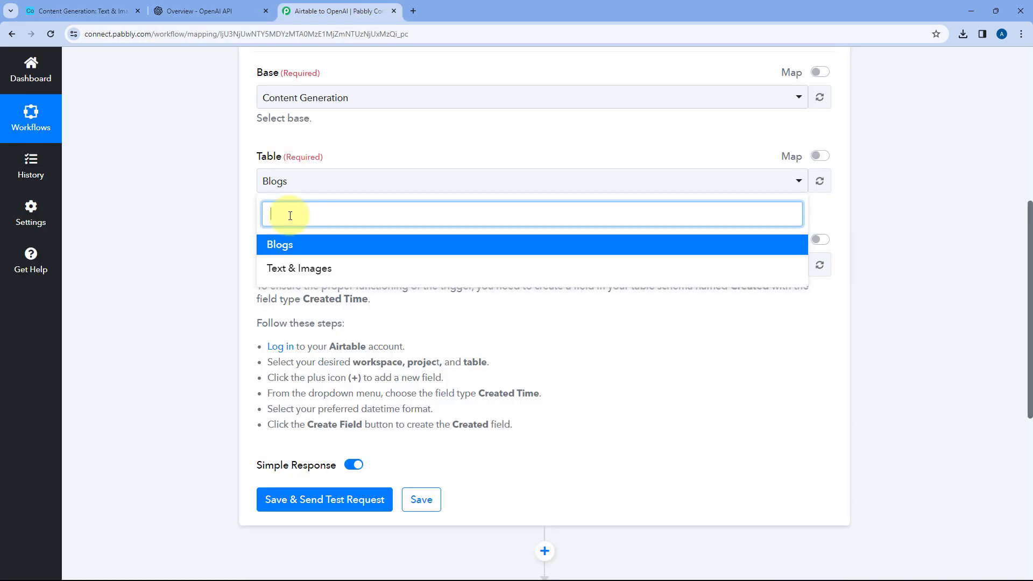
click(295, 266)
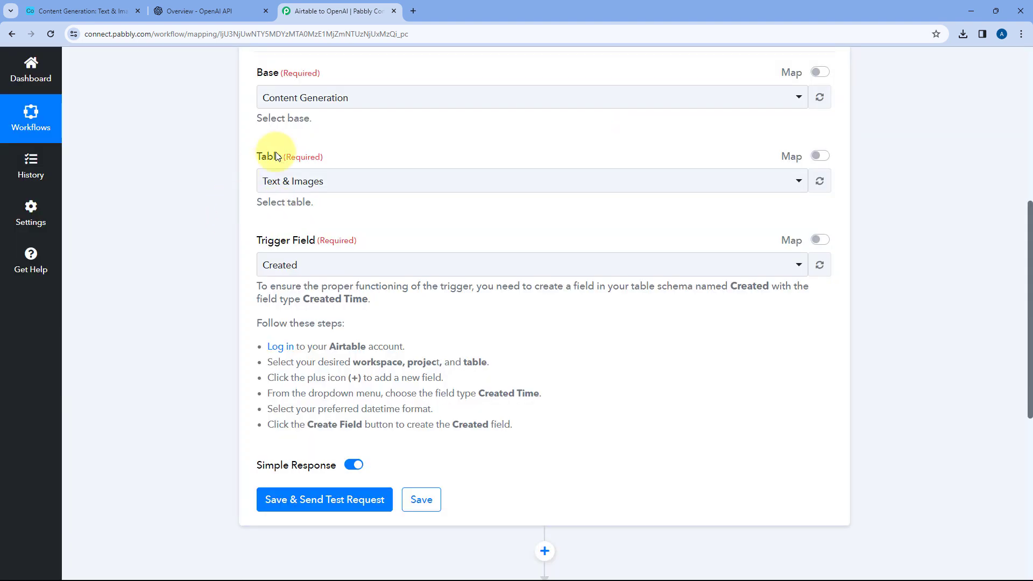
Check the Created field's type and format settings in Airtable against the trigger field instructions, and return to Pabbly Connect
scroll(338, 186, down, 1)
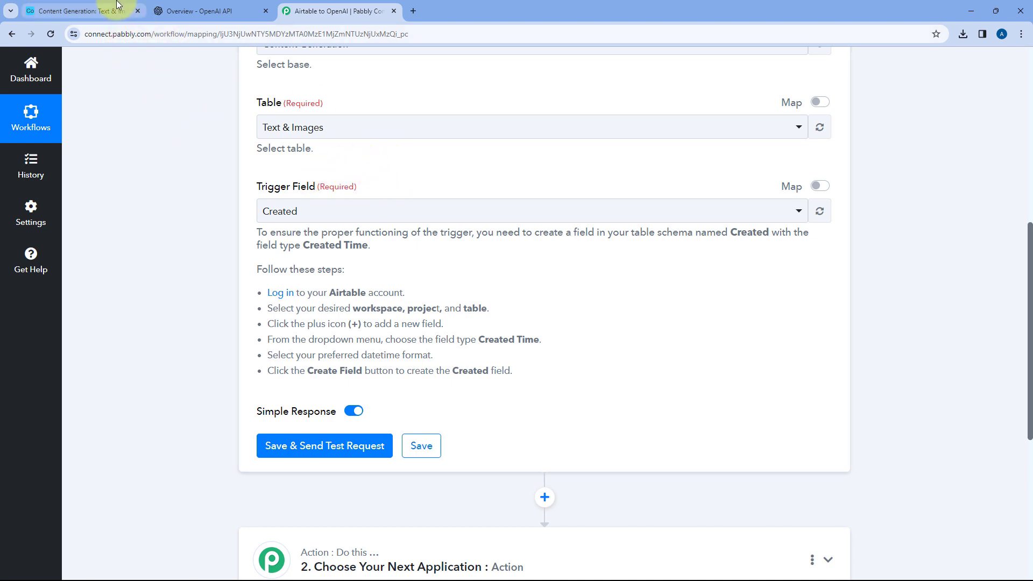
click(102, 11)
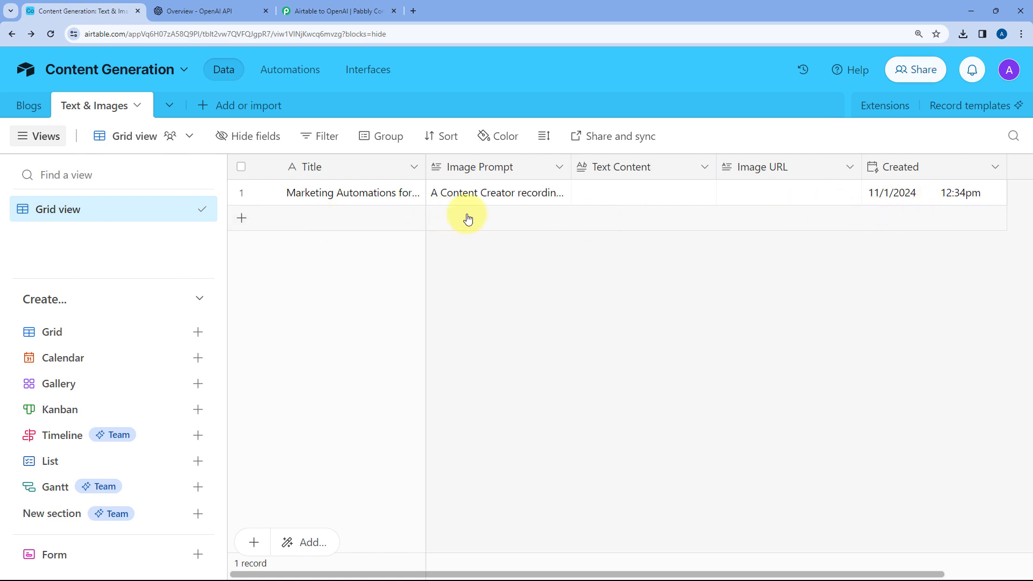
click(347, 7)
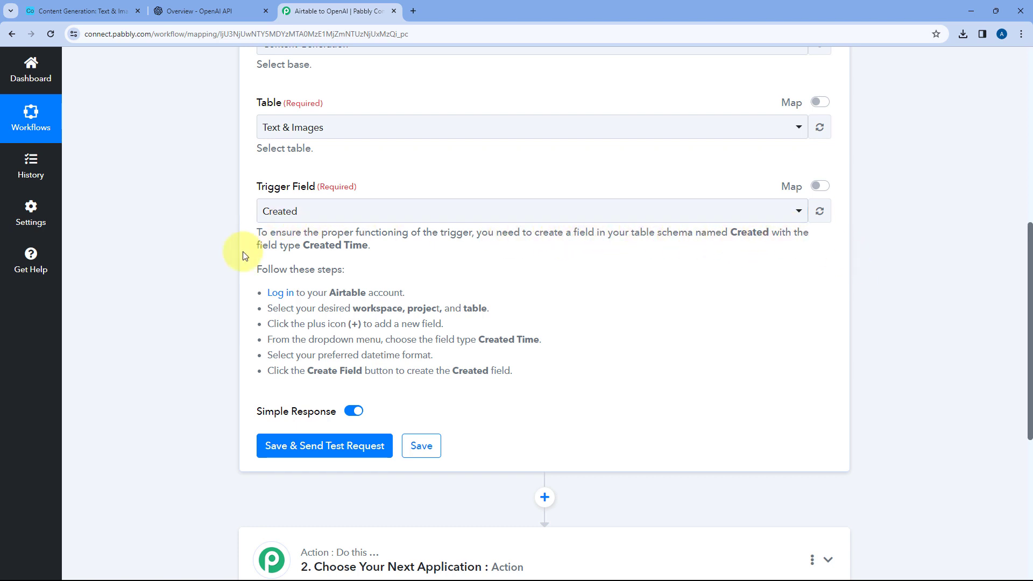
click(84, 10)
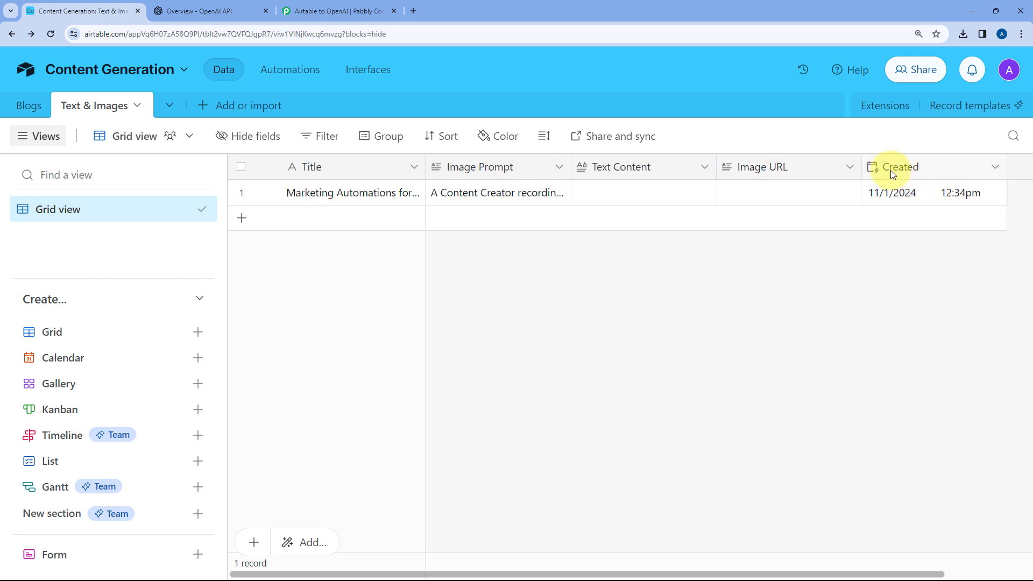
click(919, 170)
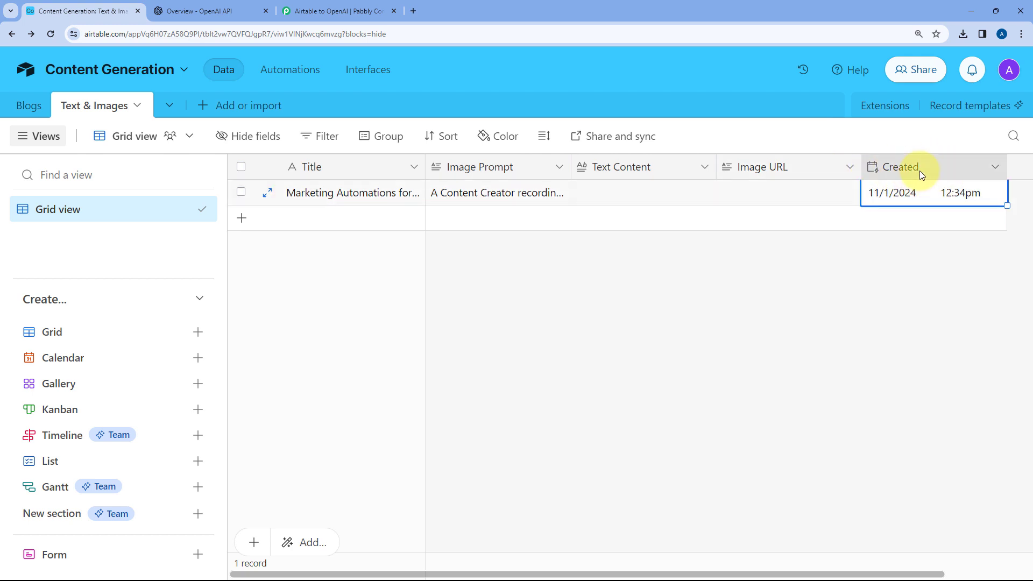
click(995, 168)
click(857, 202)
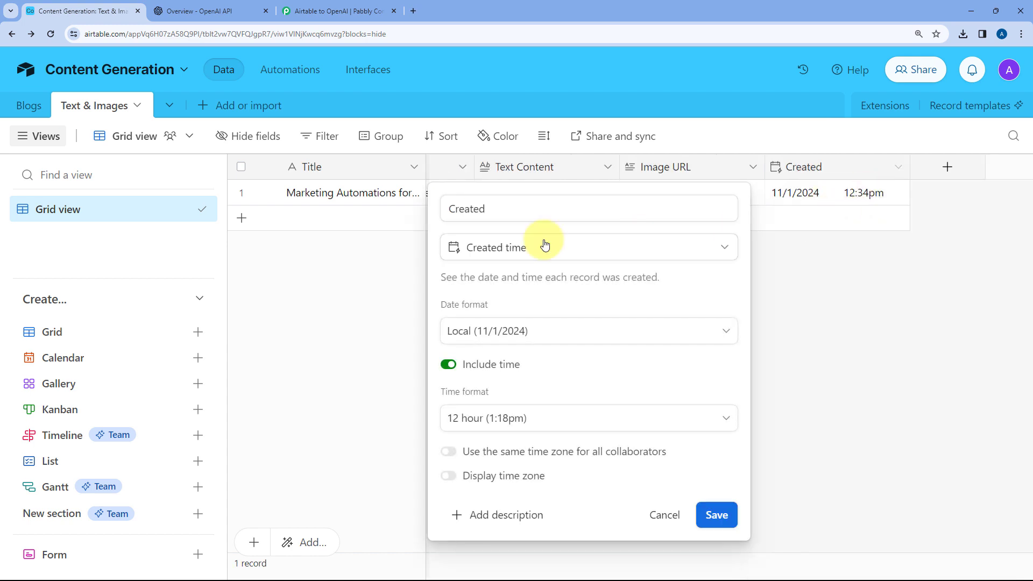
click(379, 253)
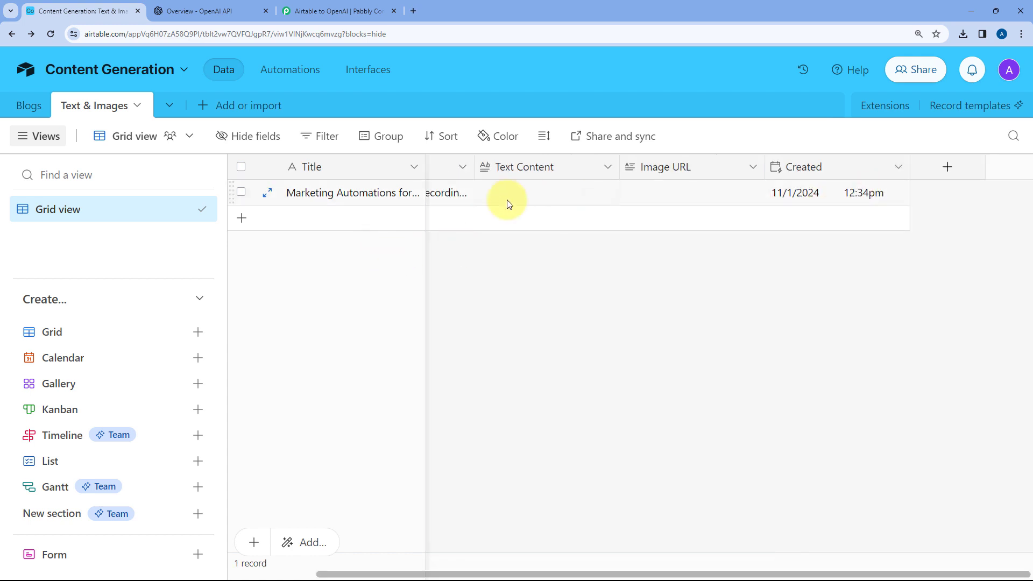
scroll(540, 254, left, 2)
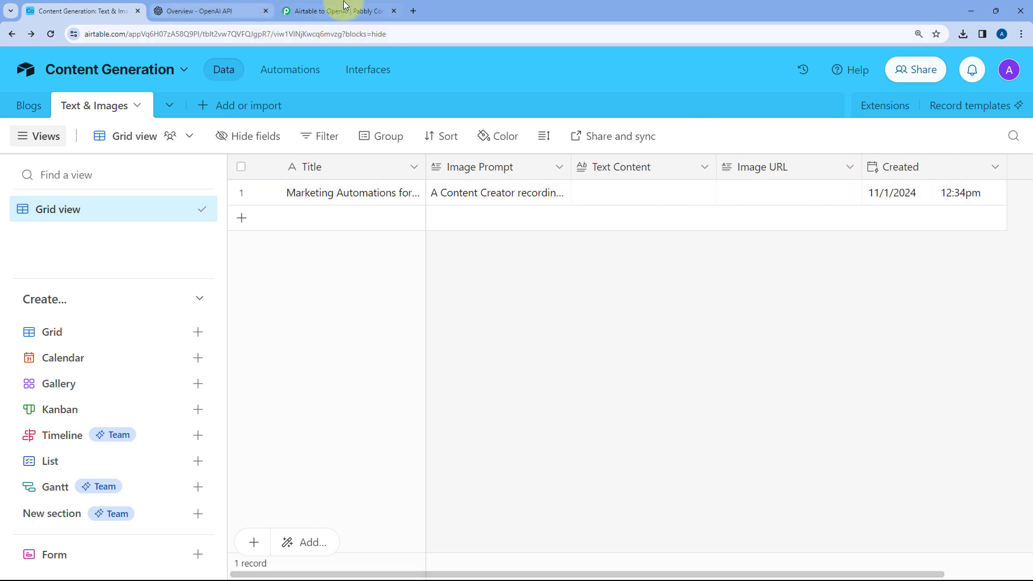
click(323, 10)
click(78, 5)
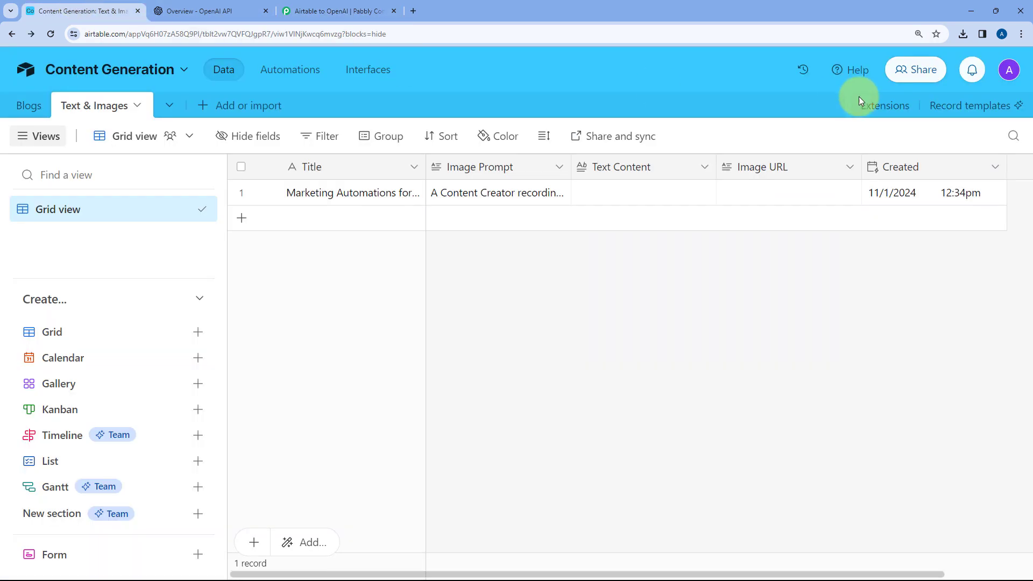
click(351, 4)
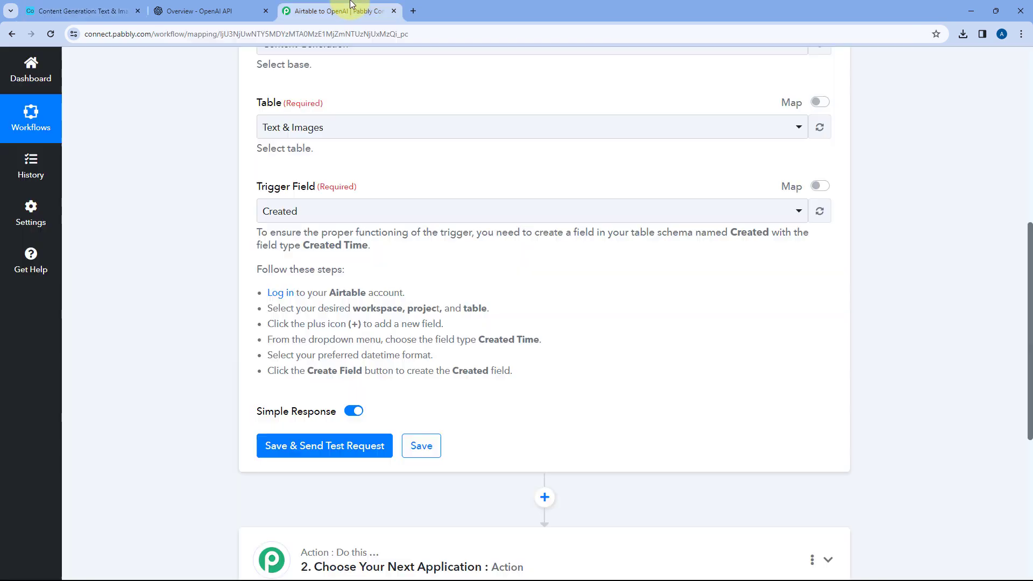
Keep Created as the trigger field, save the Airtable trigger and send a test request
click(269, 210)
click(280, 209)
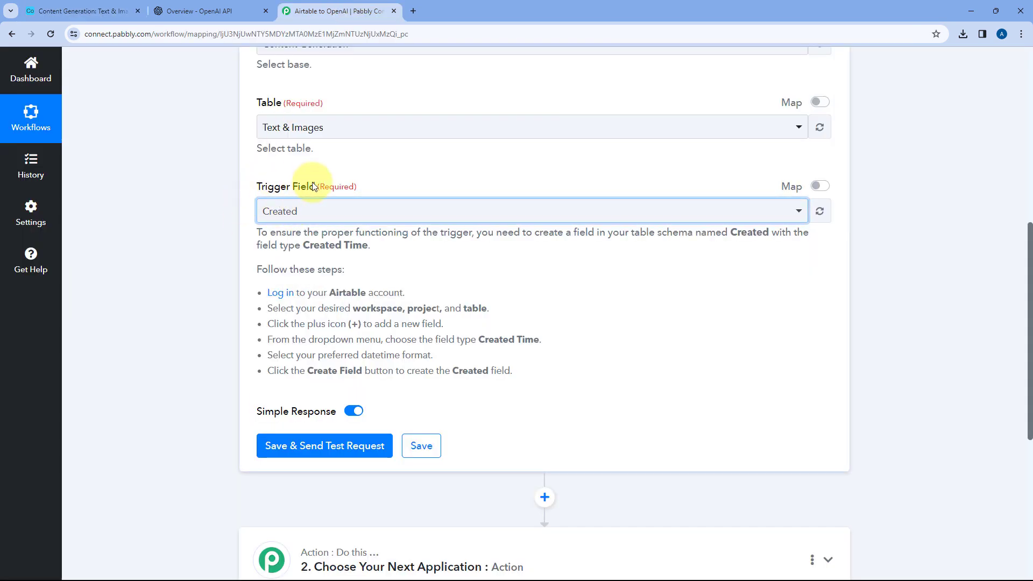
scroll(376, 169, down, 3)
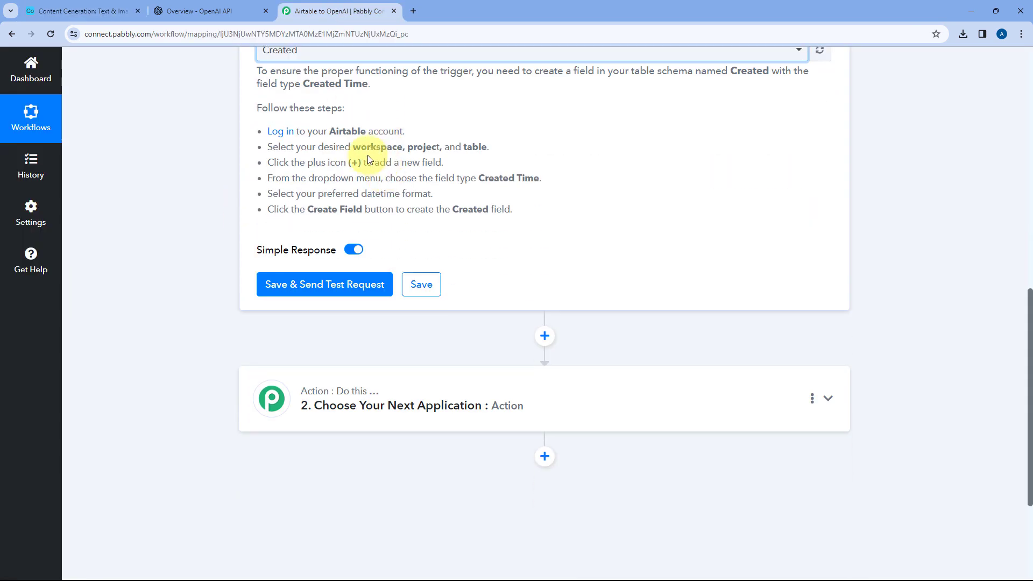
click(324, 284)
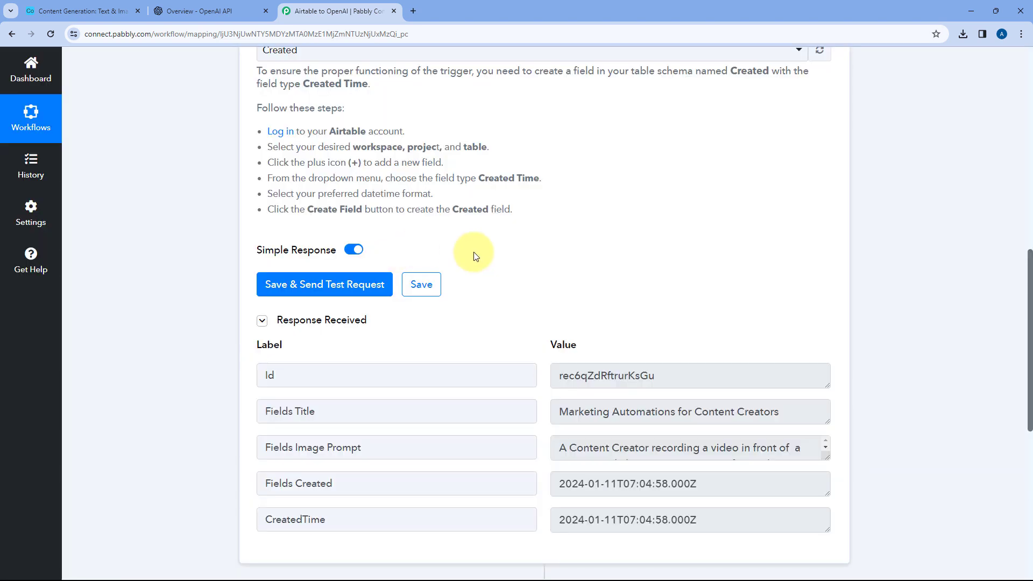
scroll(602, 292, down, 1)
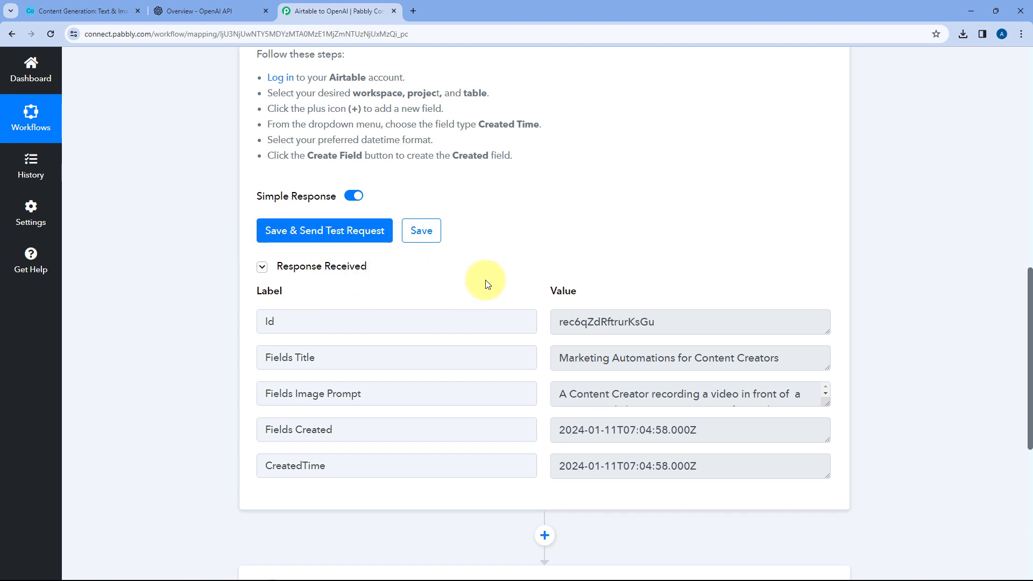
scroll(543, 268, down, 2)
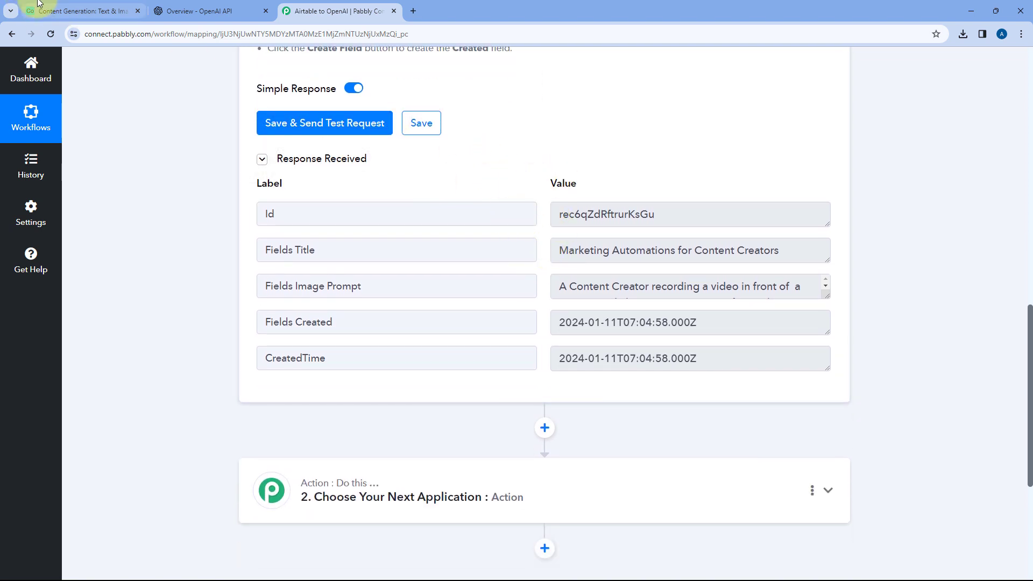
Compare the test response, including the record Id, with the record in Airtable's Text & Images table
click(65, 6)
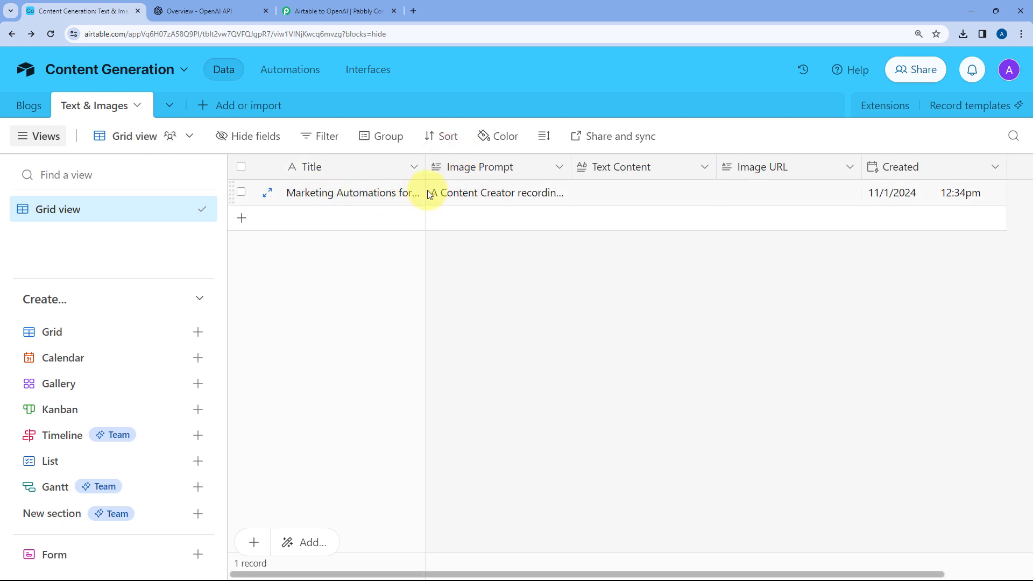
click(339, 11)
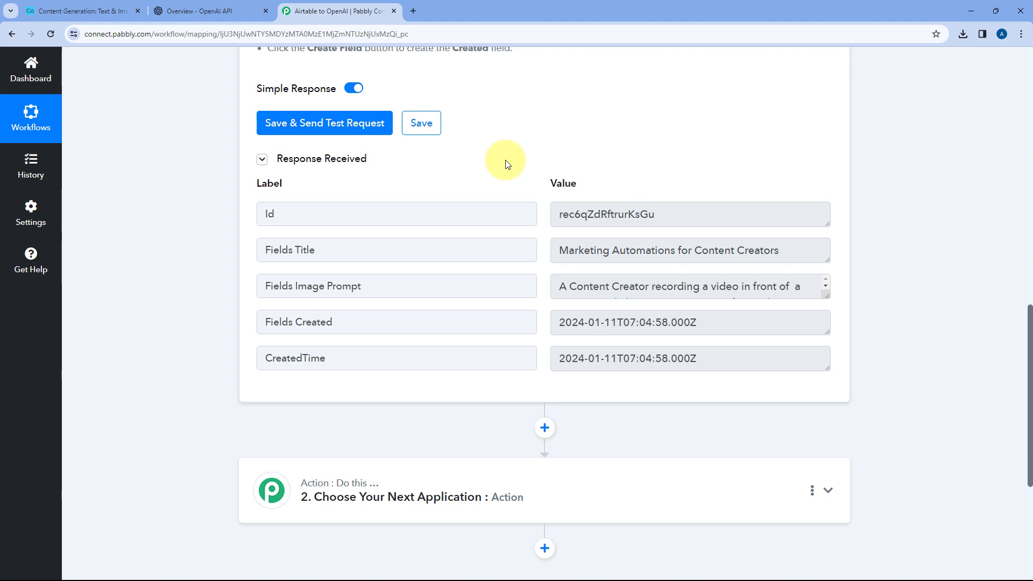
click(80, 11)
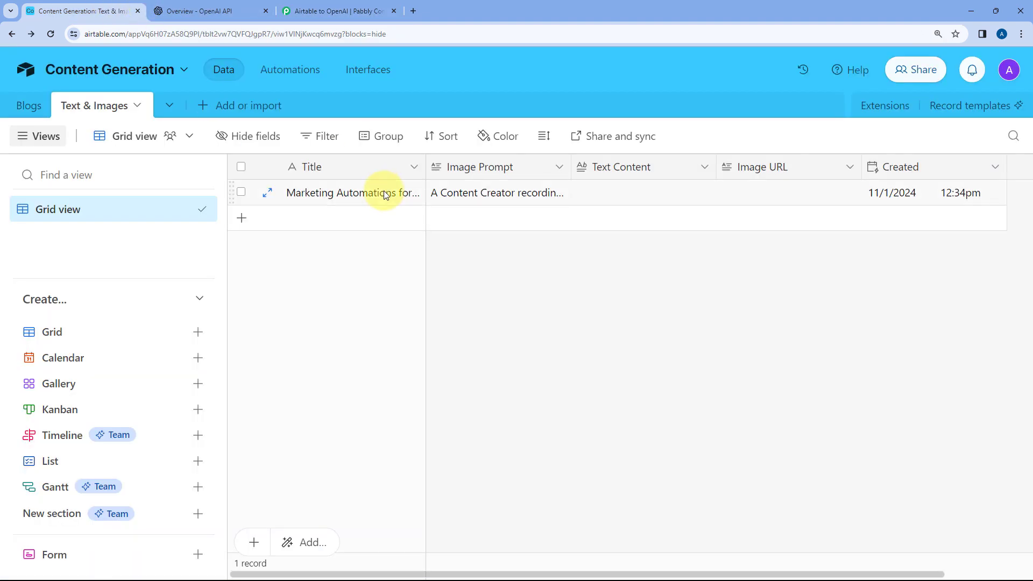
click(320, 11)
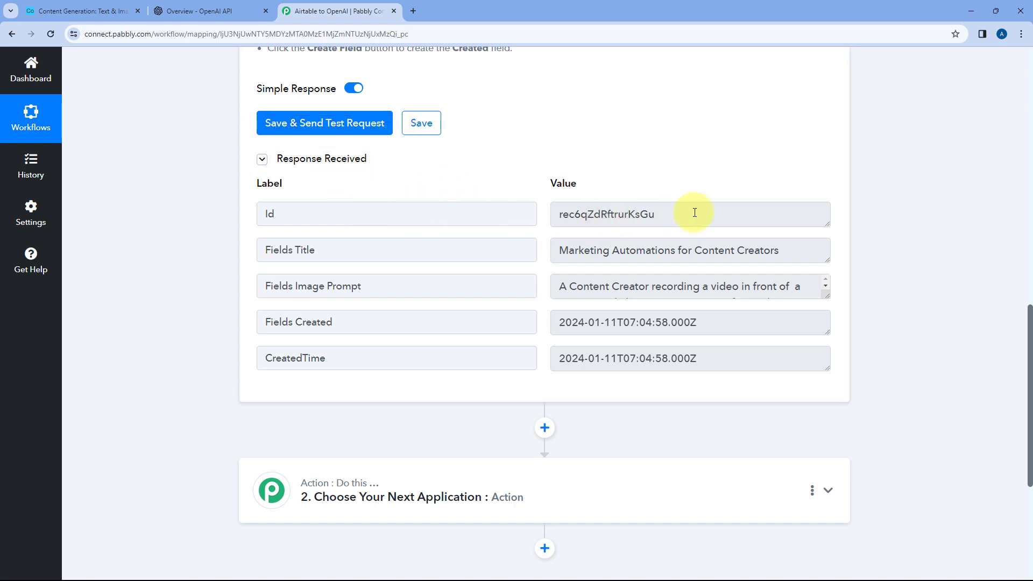
drag(693, 213, 554, 214)
click(544, 210)
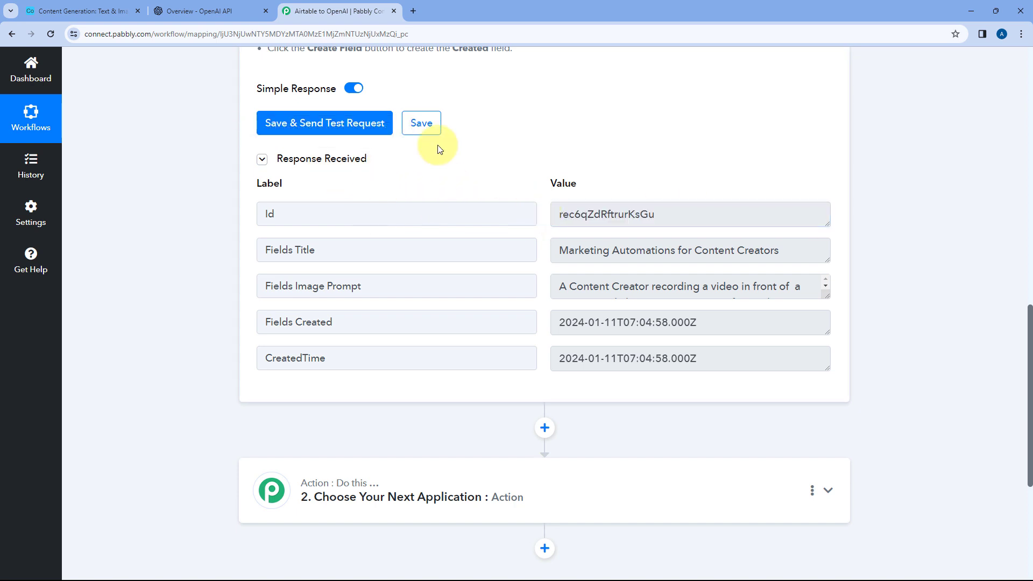
click(83, 11)
click(323, 11)
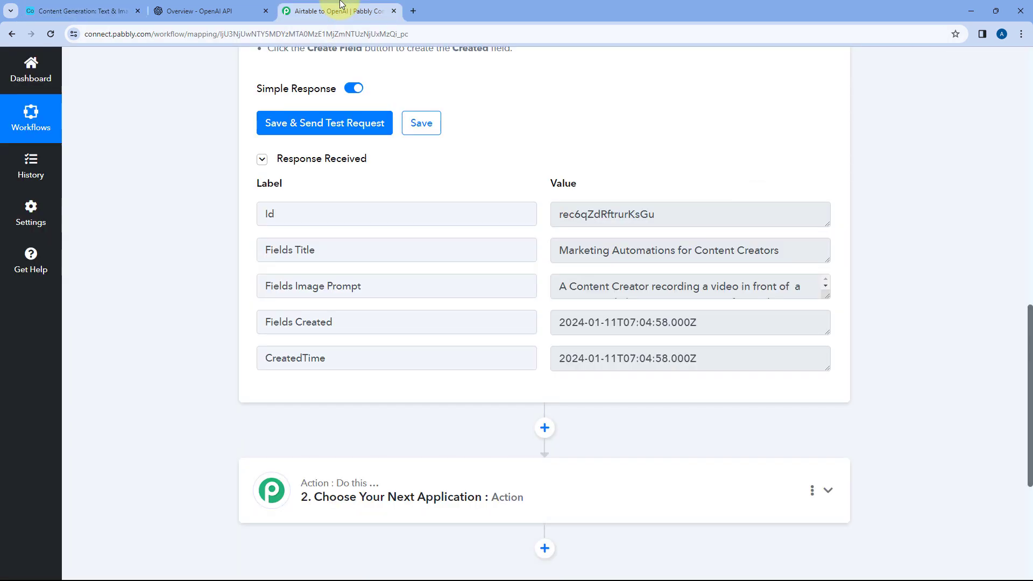
Compare the Fields Title value in the response with the full Title cell in Airtable and return to Pabbly Connect
drag(807, 252, 502, 251)
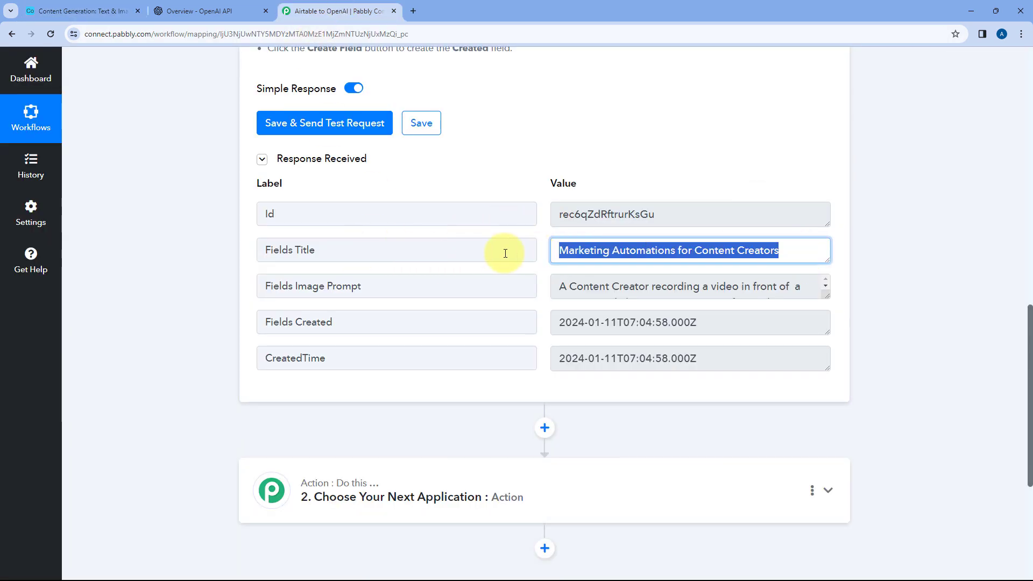
click(125, 7)
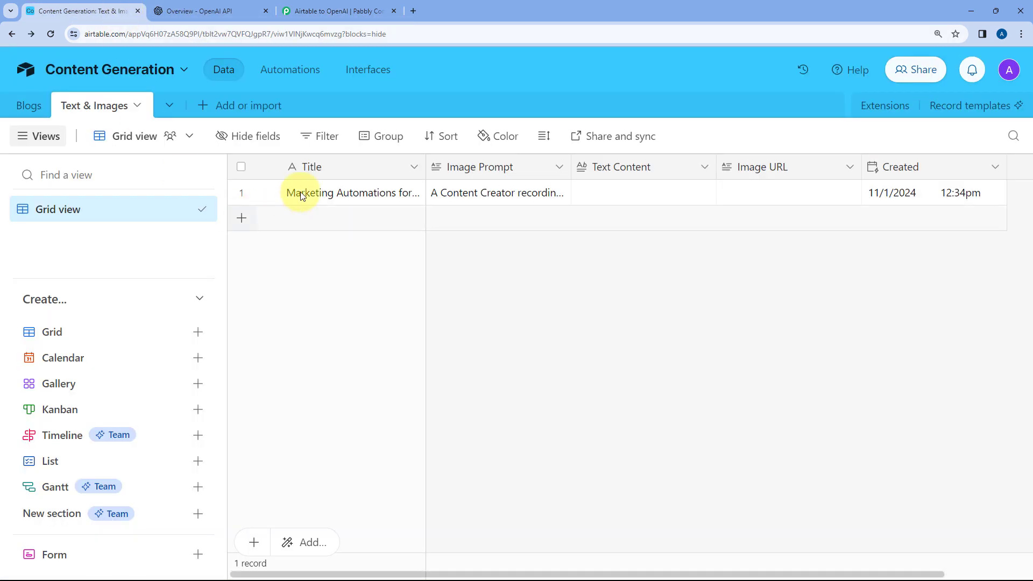
click(315, 195)
double_click(335, 195)
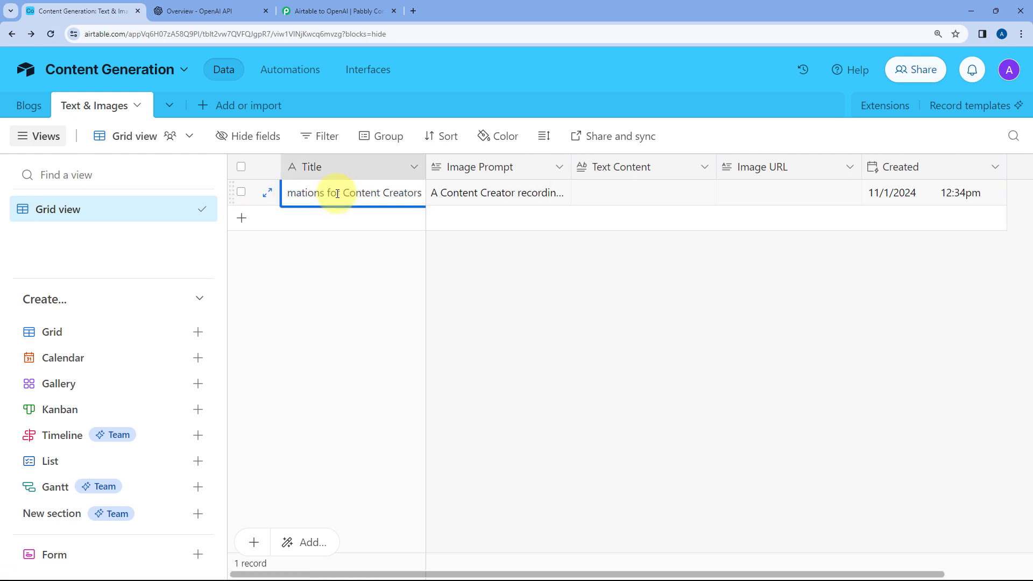
click(392, 256)
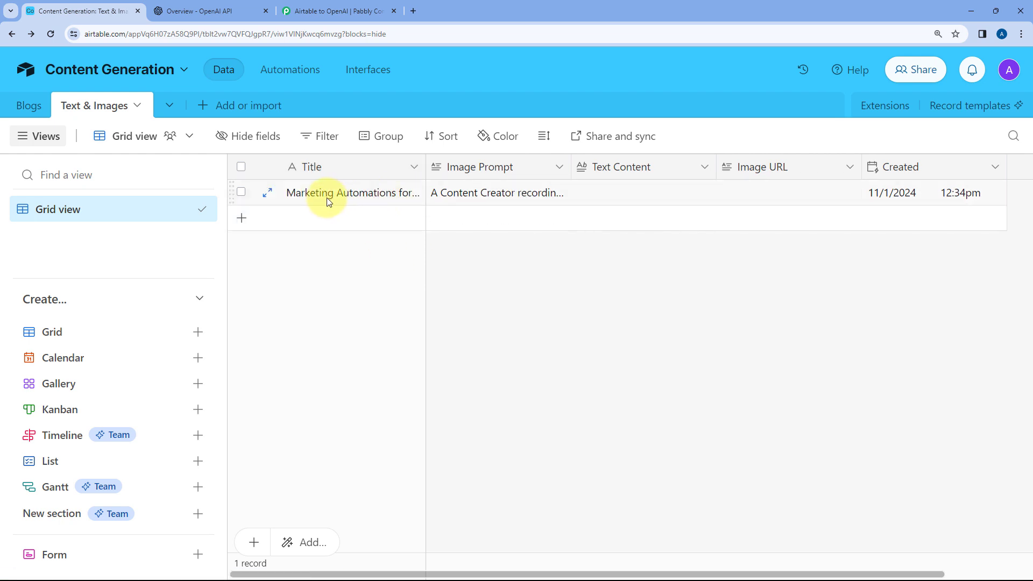
click(322, 11)
click(713, 267)
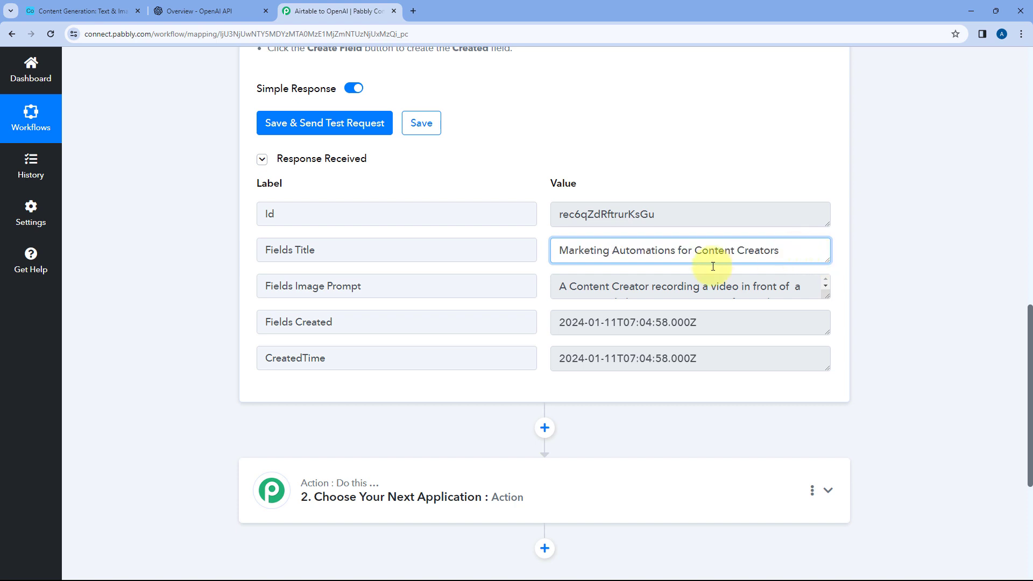
Enlarge the Fields Image Prompt value in the response and compare it with the Image Prompt cell in Airtable
drag(827, 295, 829, 345)
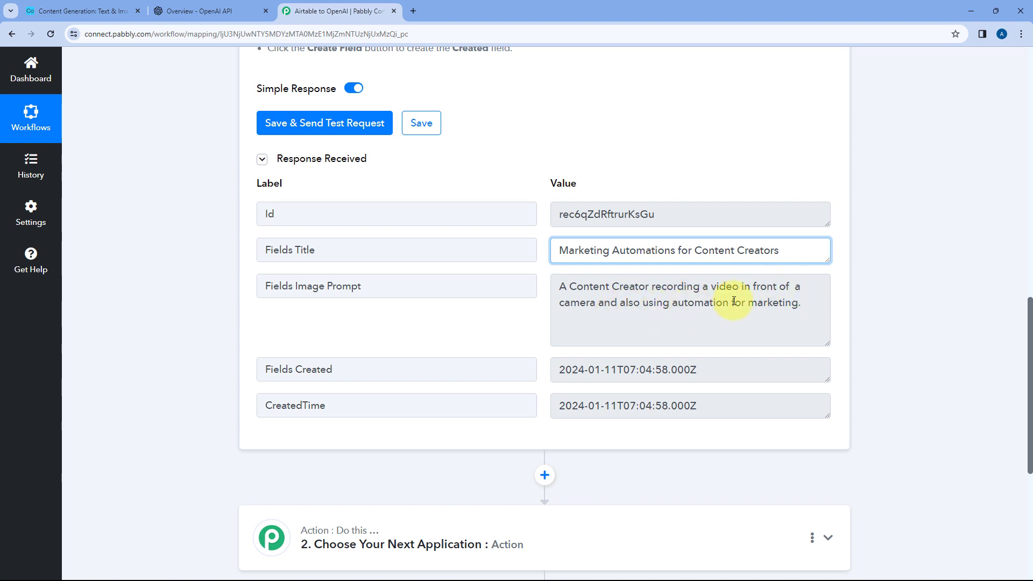
click(70, 11)
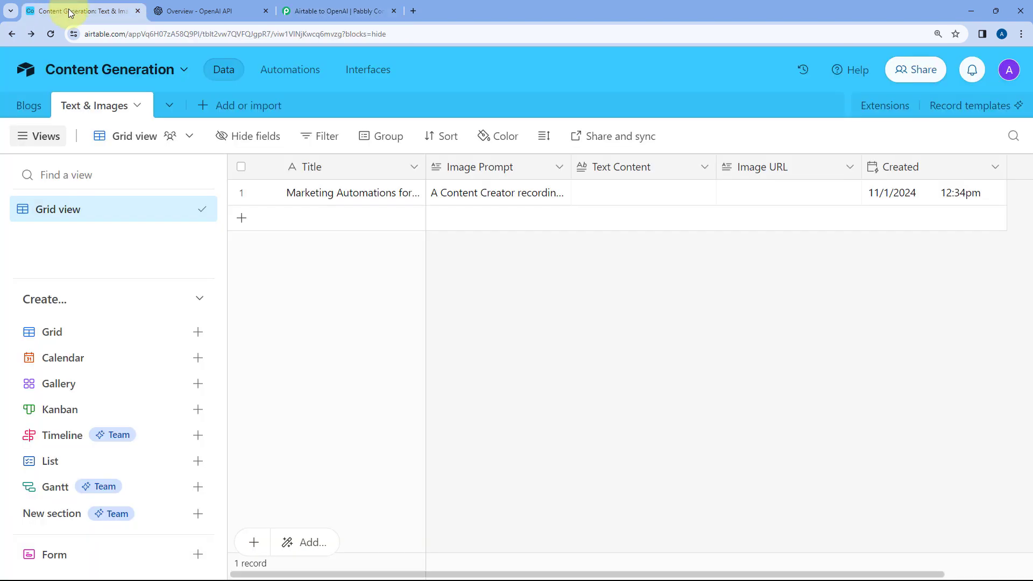
double_click(462, 201)
click(657, 294)
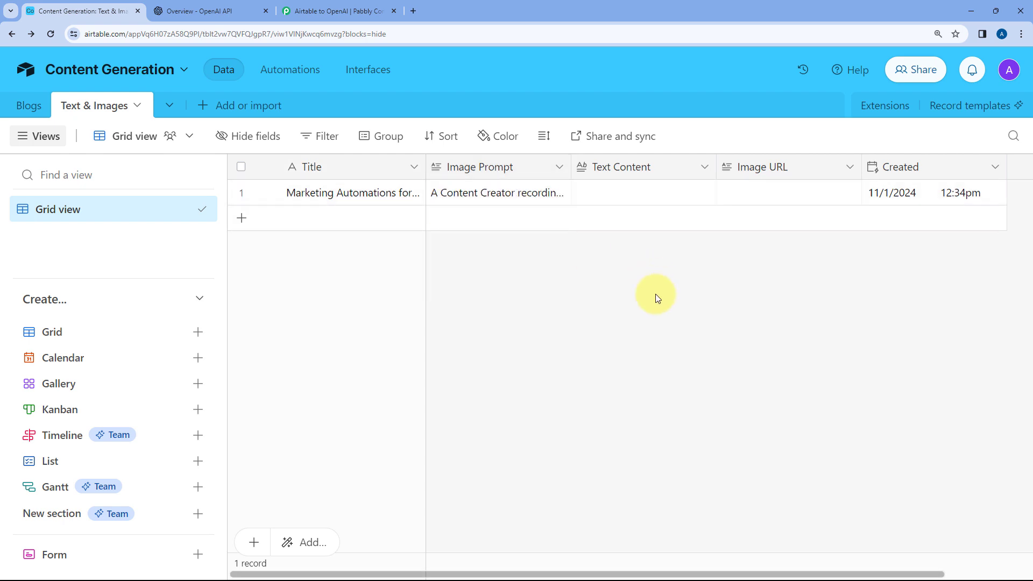
Compare the Fields Created value in the Pabbly Connect response with the record's Created cell in Airtable, and return to Pabbly Connect
click(317, 10)
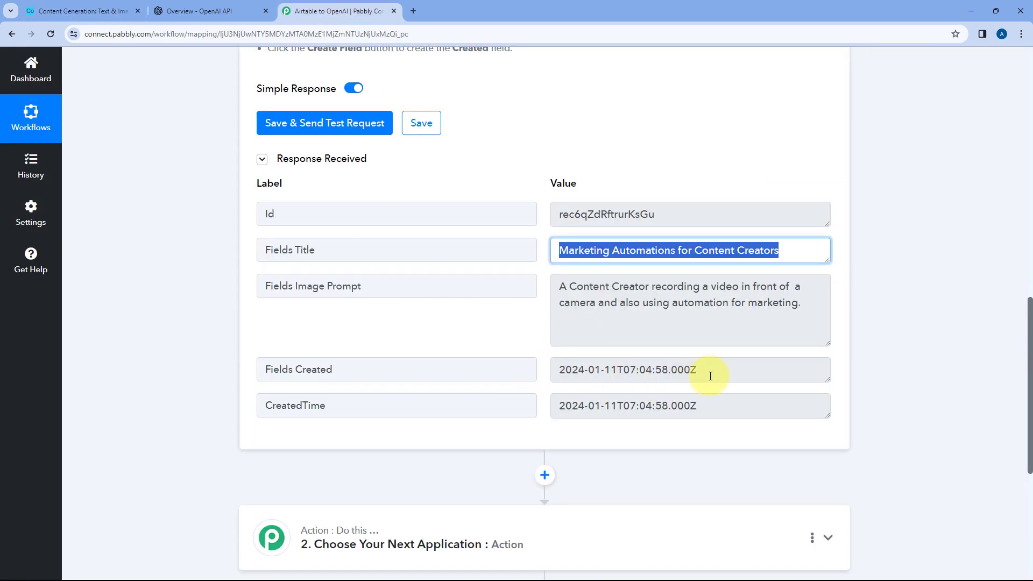
drag(709, 376, 538, 377)
click(539, 364)
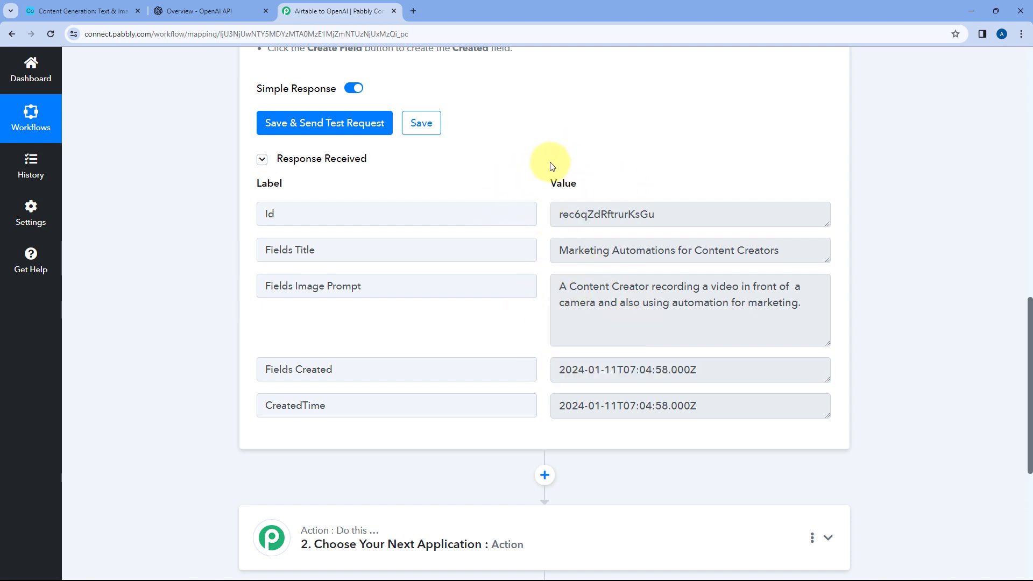
click(83, 11)
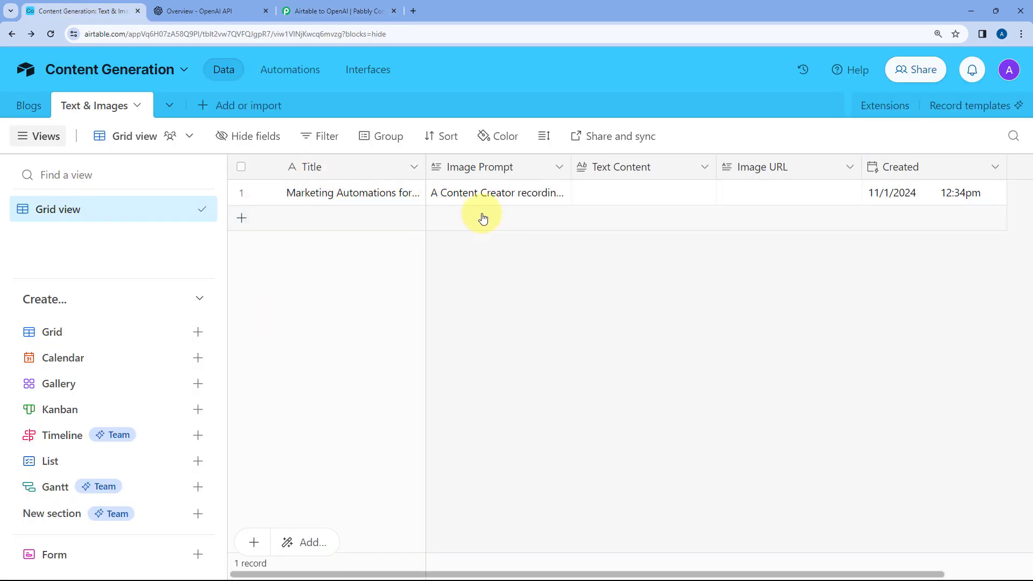
click(334, 11)
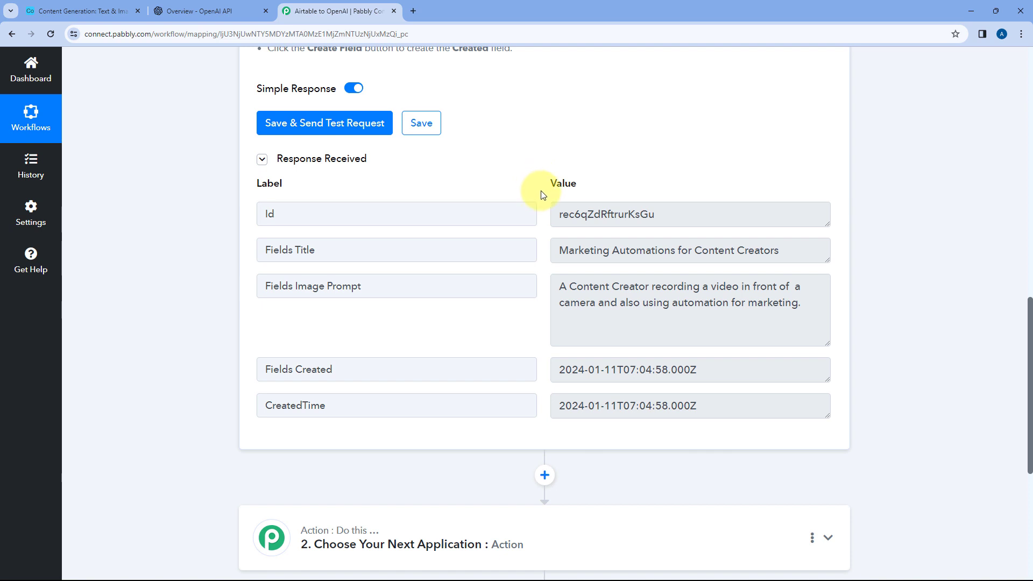
Review the Fields Image Prompt value in the Airtable trigger's test response
scroll(542, 195, down, 1)
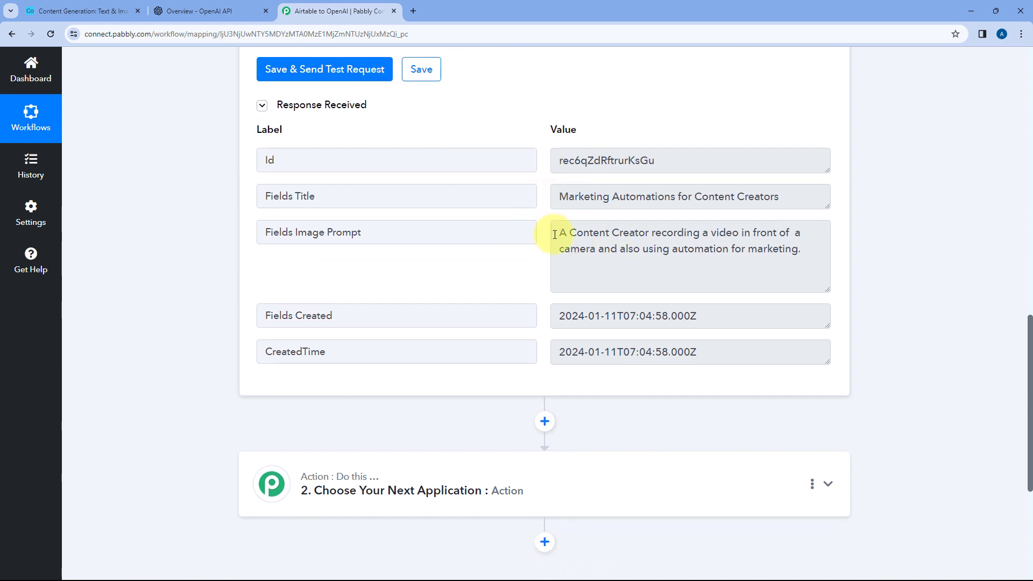
mouse_move(555, 235)
mouse_down()
mouse_move(731, 233)
mouse_move(818, 247)
mouse_move(554, 233)
mouse_up()
click(805, 247)
click(536, 224)
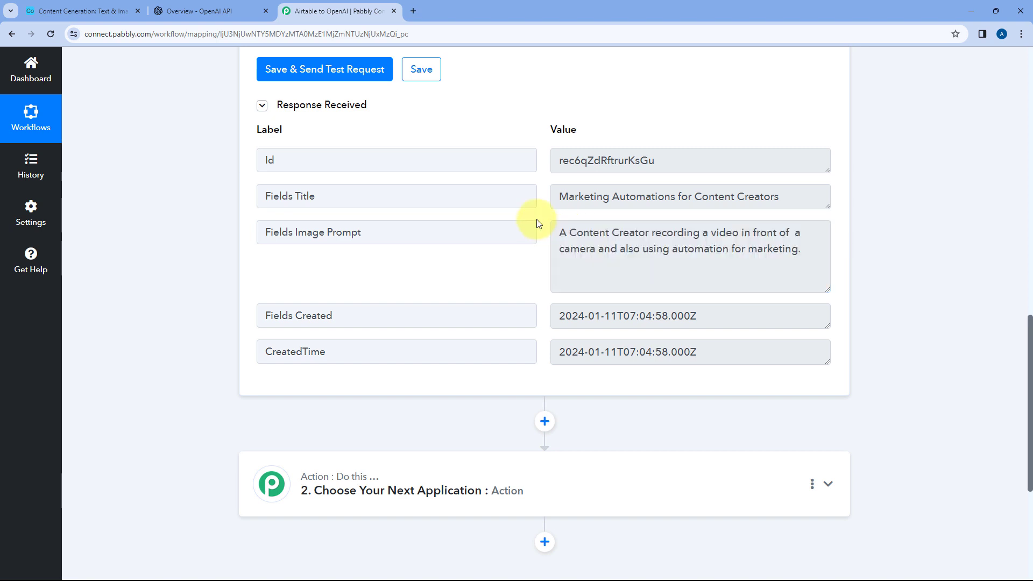
Open the second workflow step and choose OpenAI (ChatGPT, DALL-E) as its action app
scroll(178, 313, down, 5)
click(466, 208)
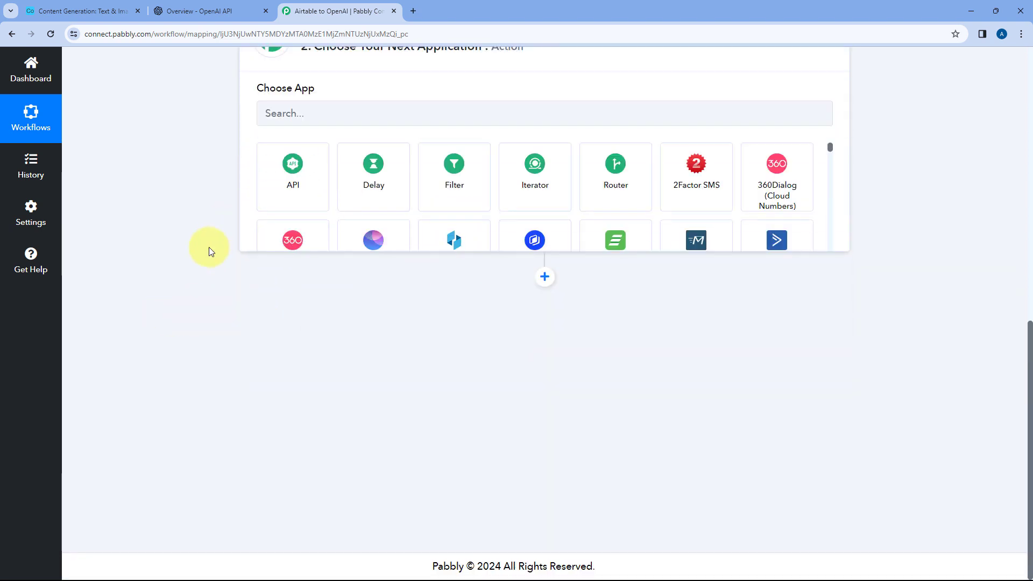
scroll(261, 208, up, 1)
click(292, 277)
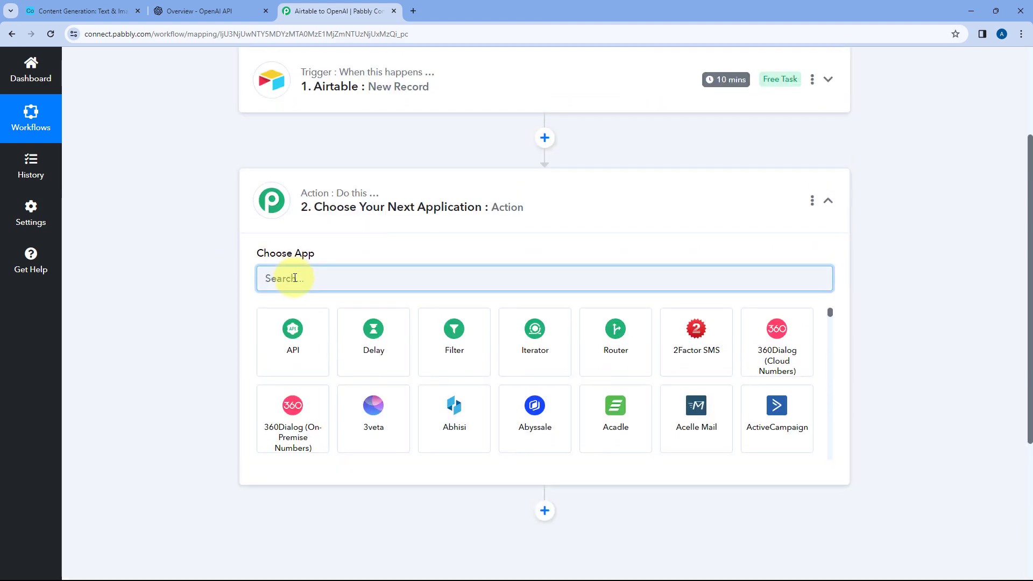
text(openAI)
click(302, 337)
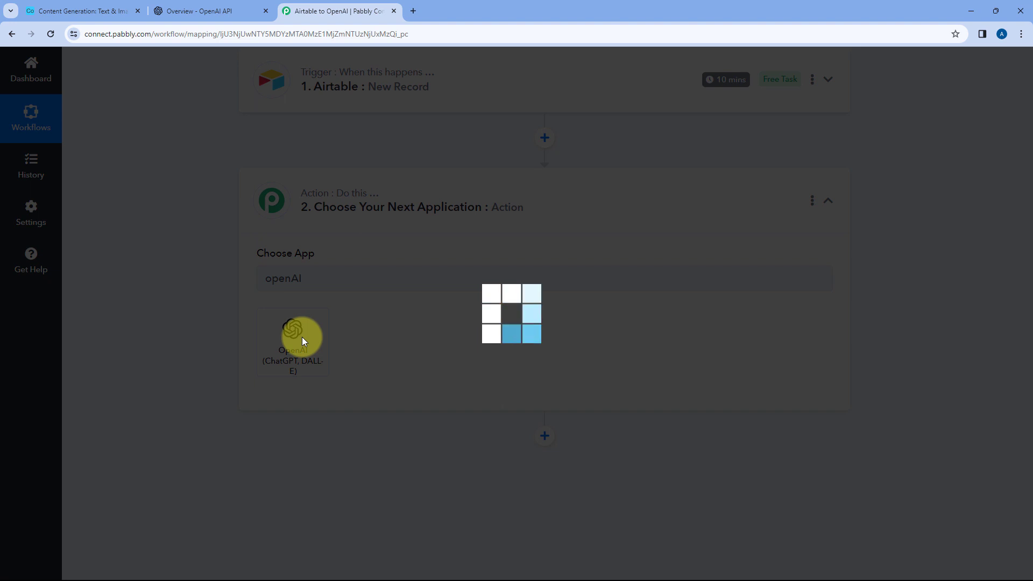
Set the OpenAI action event to Generate Image (DALL-E) and start adding a new connection
scroll(206, 272, down, 1)
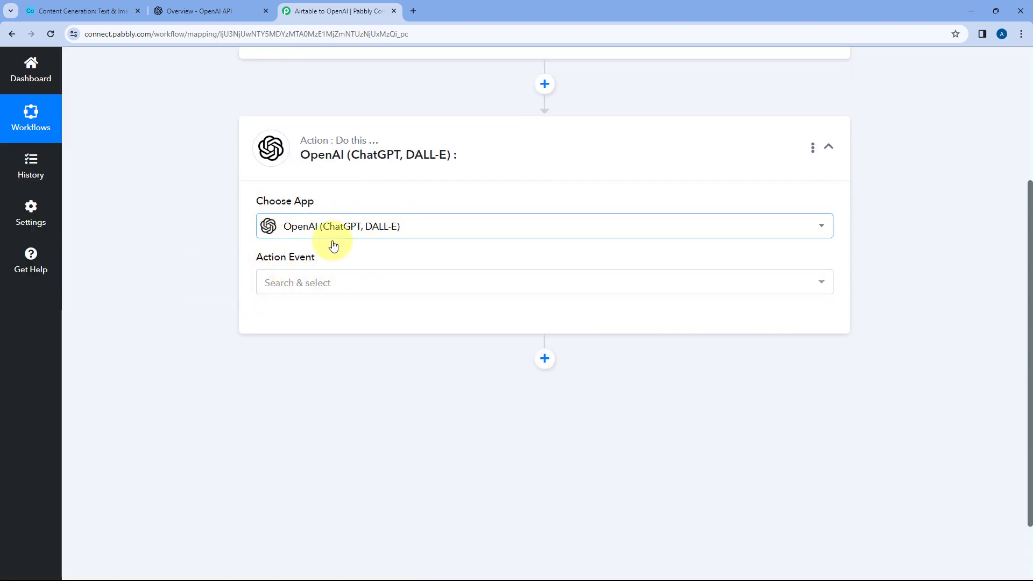
click(316, 282)
scroll(210, 290, down, 2)
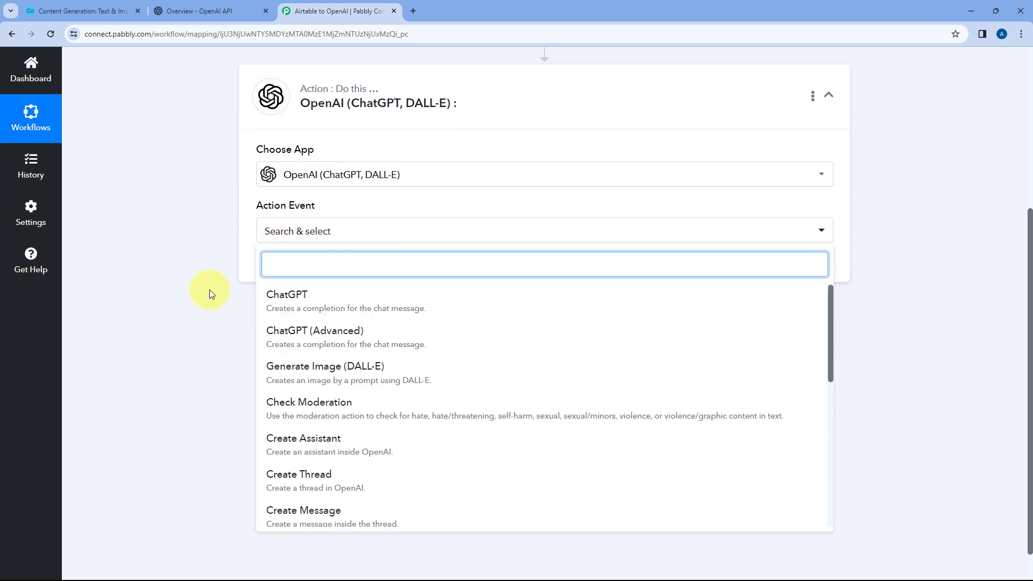
click(304, 345)
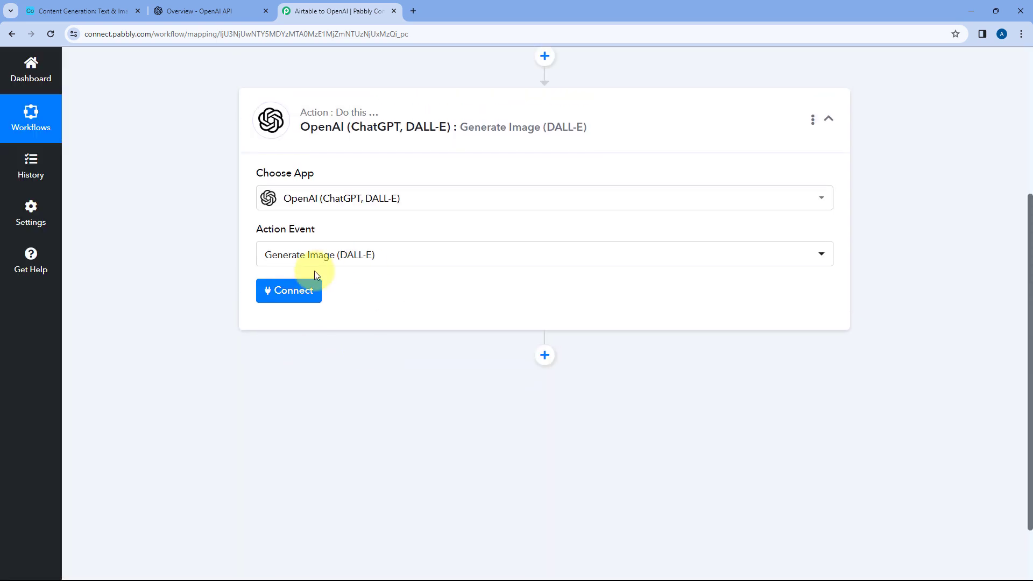
click(295, 293)
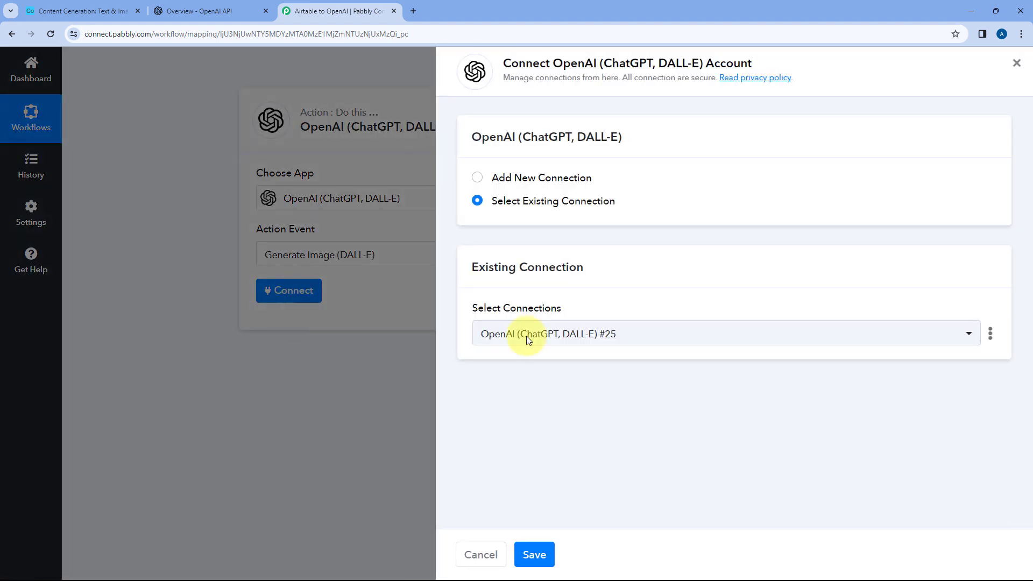
click(488, 177)
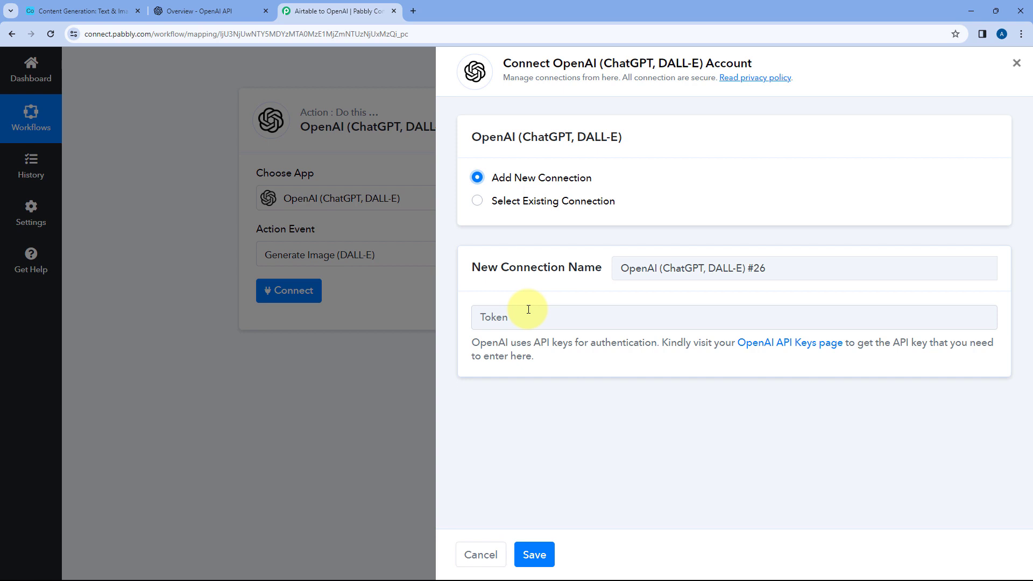
Switch to the OpenAI platform, create a new secret API key named Airtable and copy it
click(213, 5)
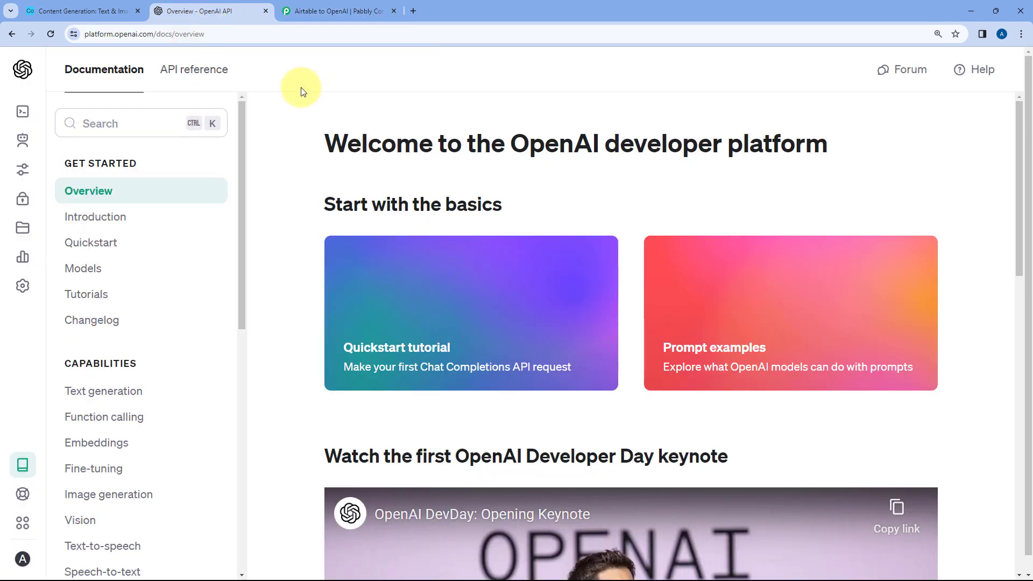
mouse_move(18, 137)
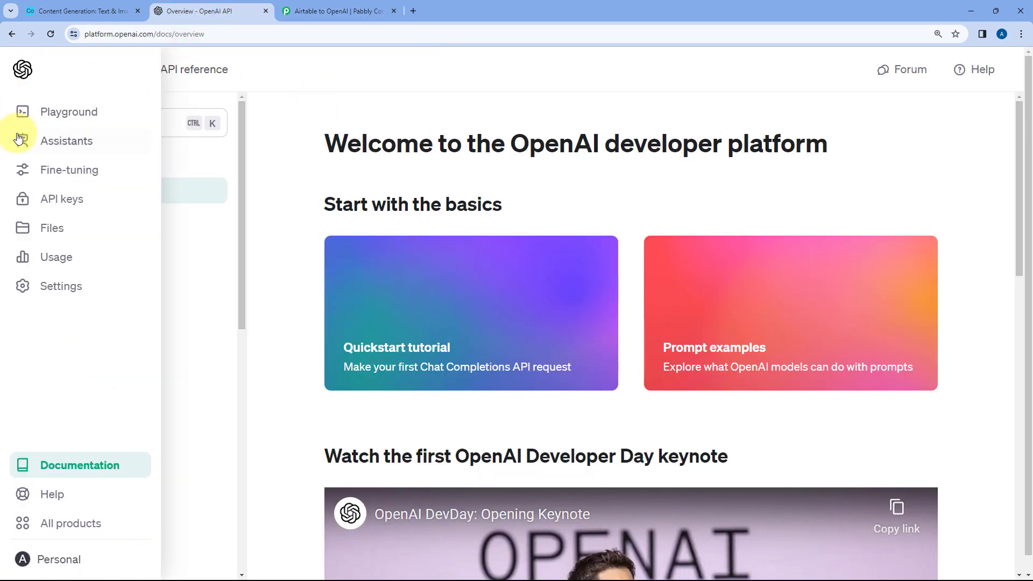
click(62, 206)
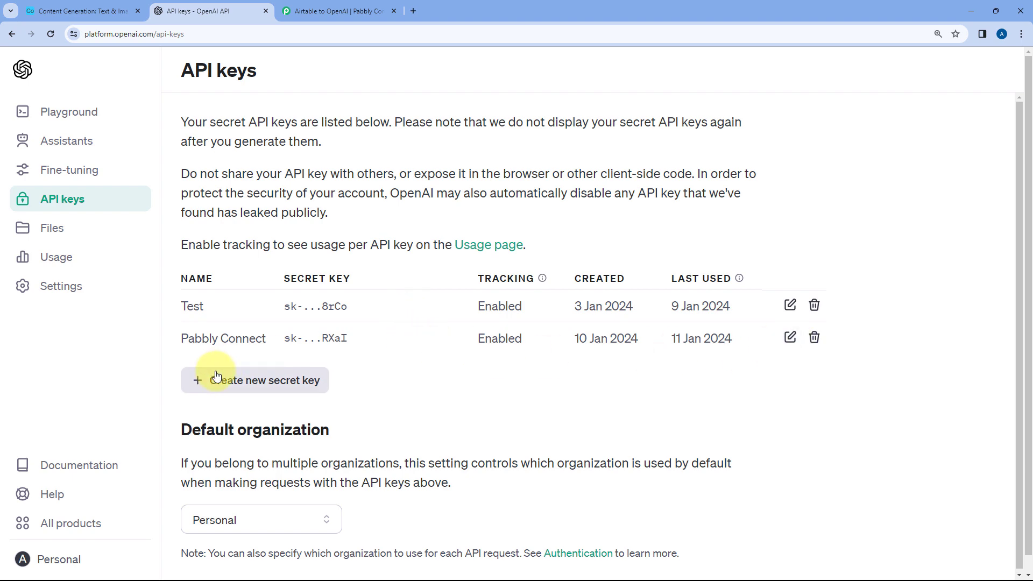
click(229, 384)
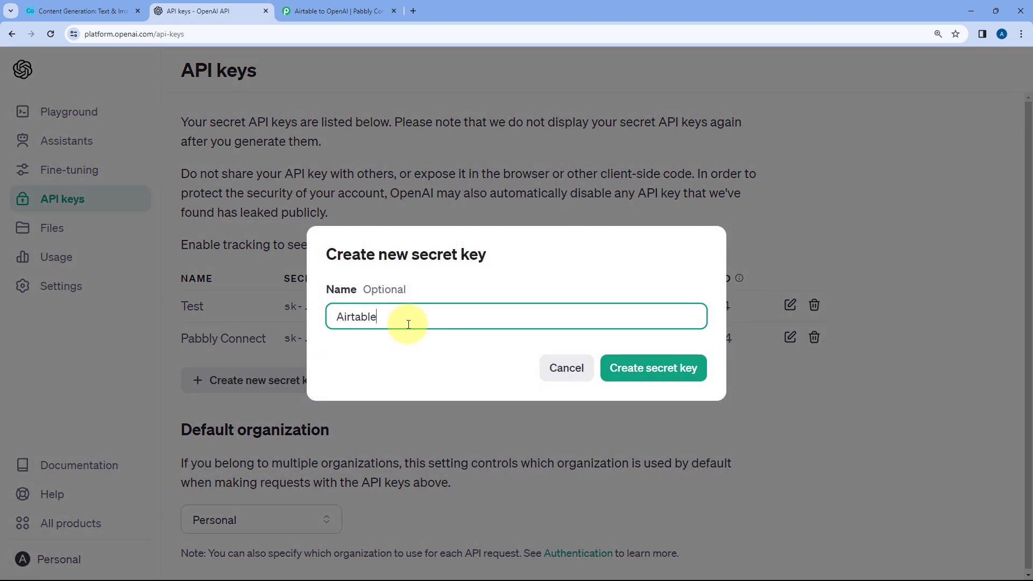
text(Airtable)
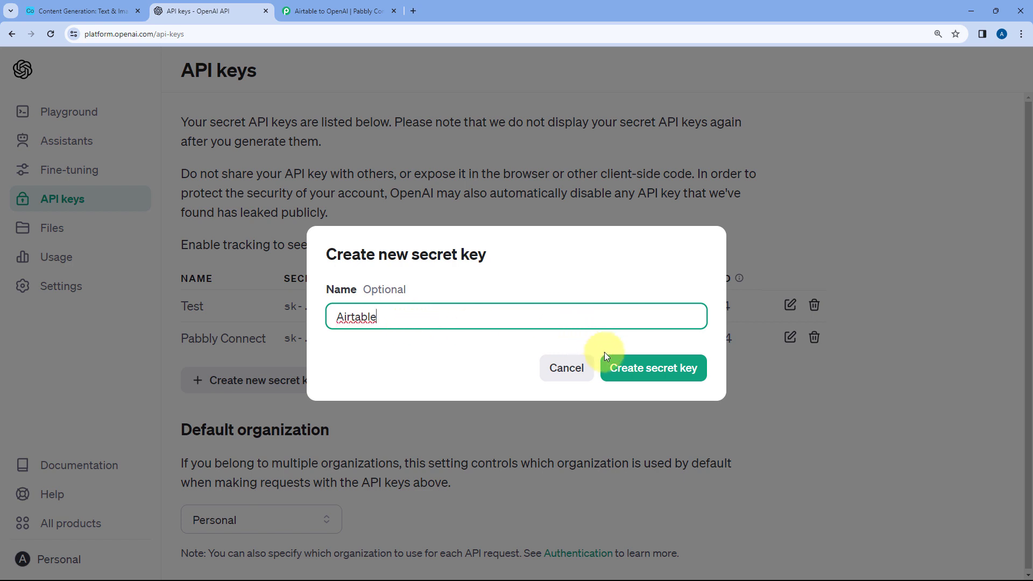
click(625, 372)
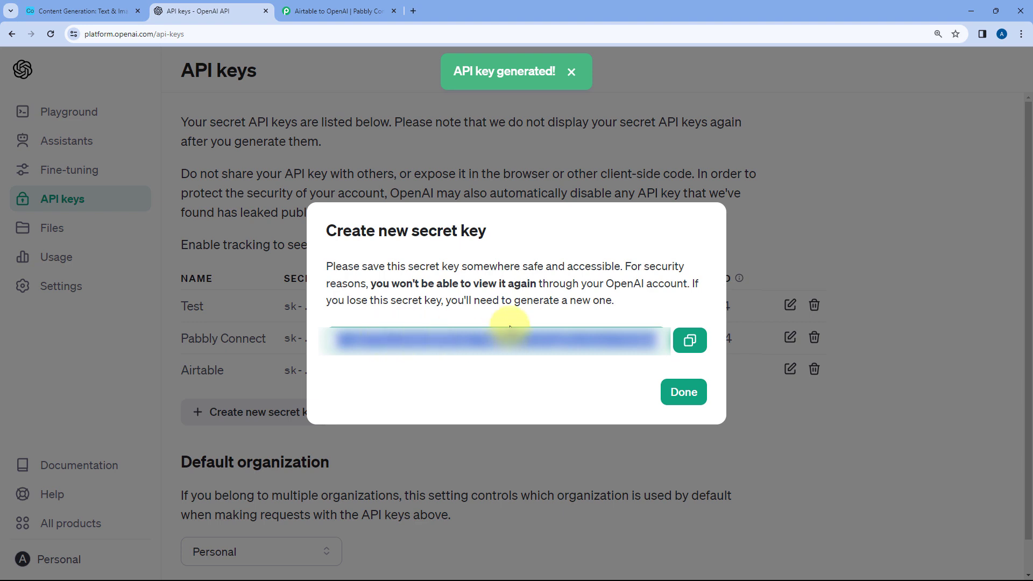
click(691, 341)
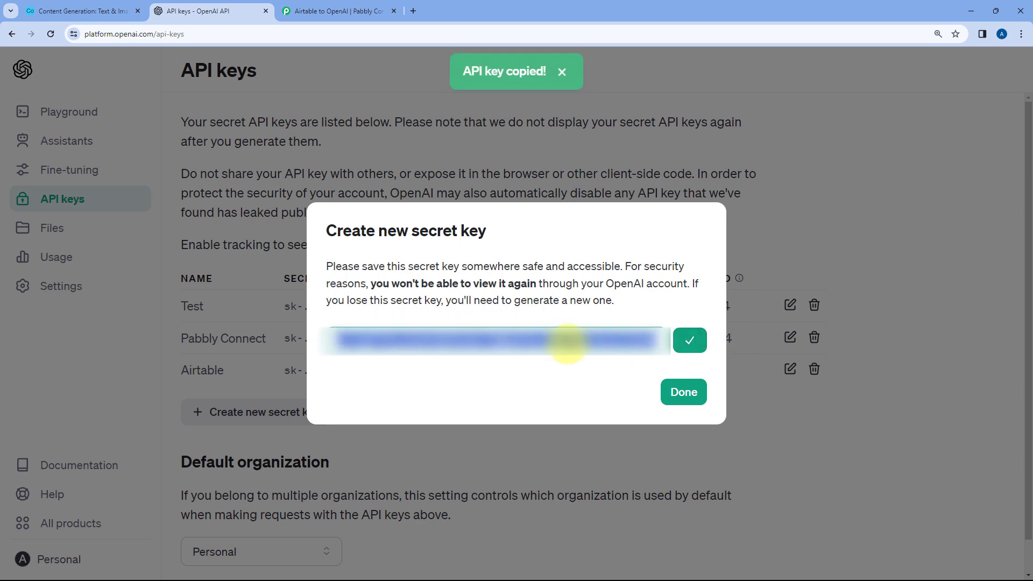
Return to Pabbly Connect, paste the API key as the new connection's token and save the connection
click(341, 8)
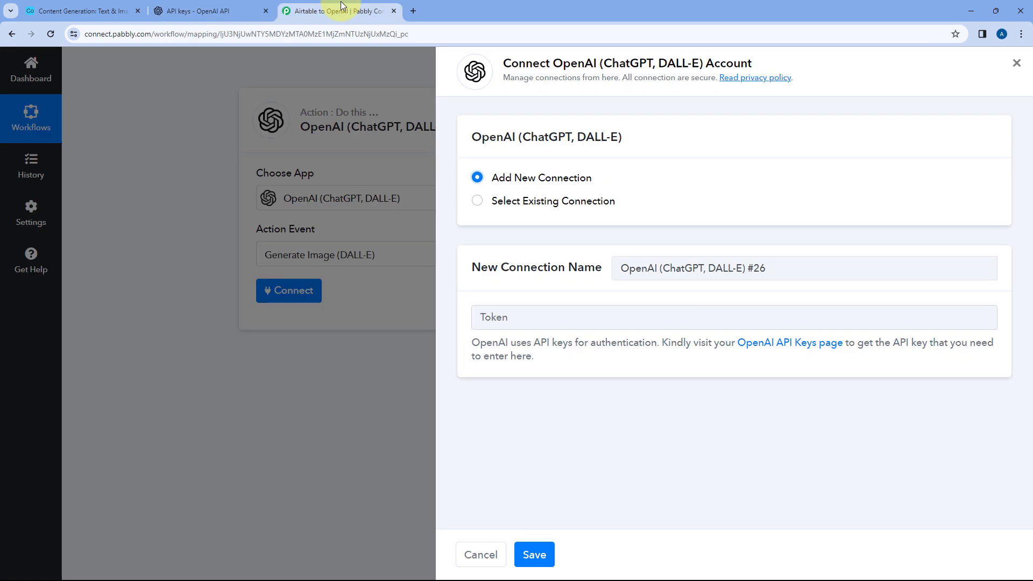
right_click(491, 318)
click(513, 425)
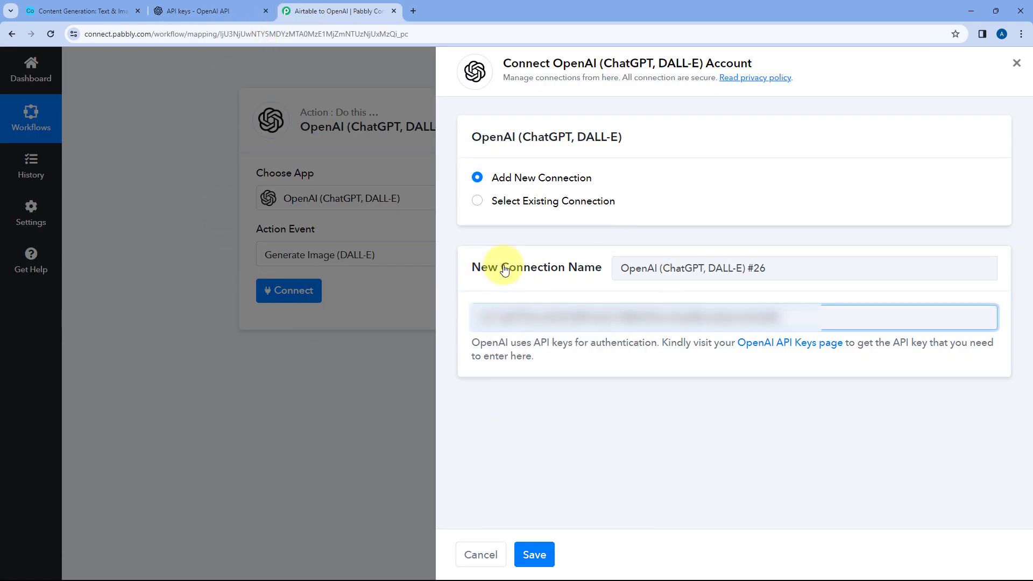
click(533, 554)
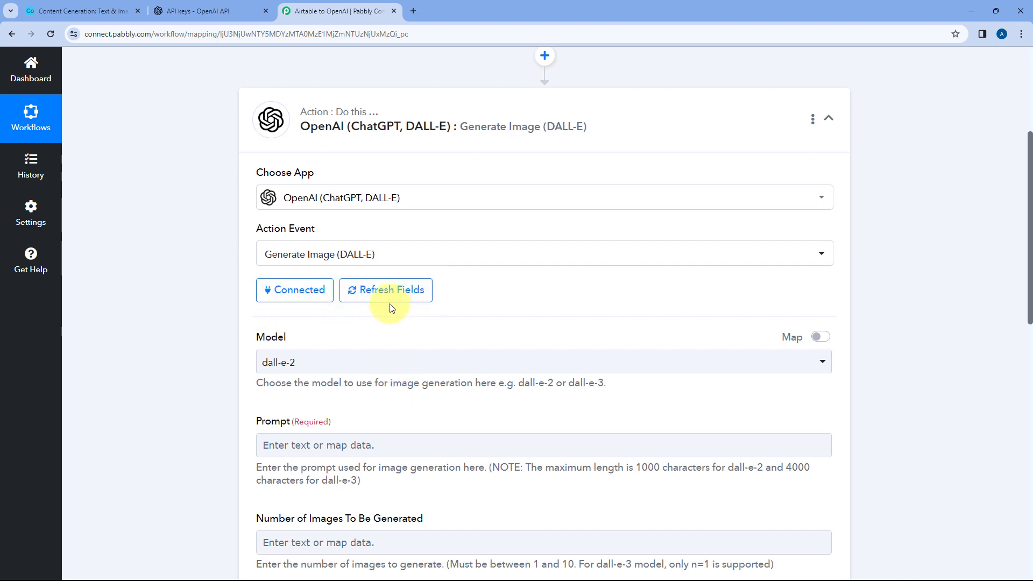
Set the image generation model to dall-e-3
scroll(269, 253, down, 2)
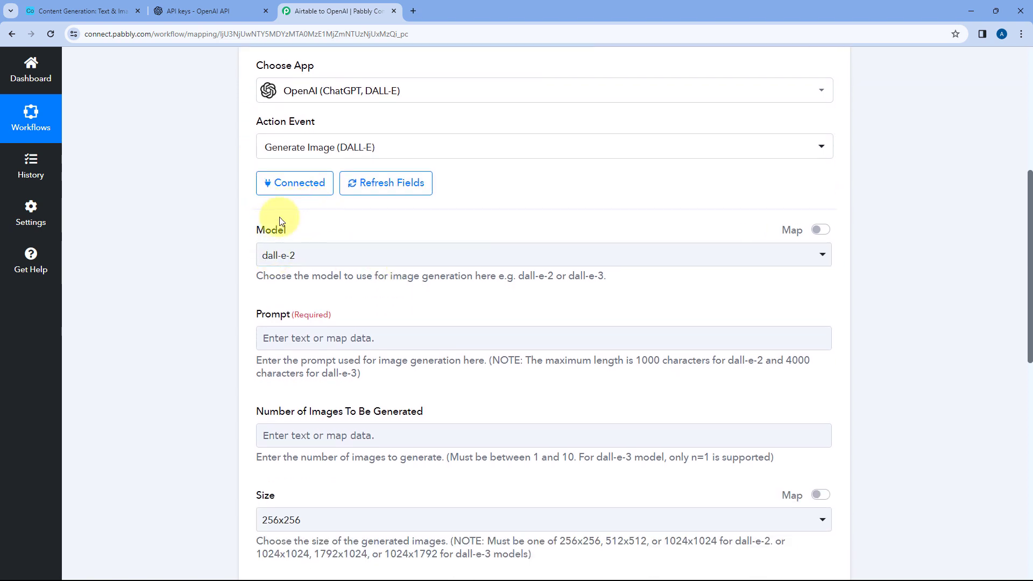
click(342, 256)
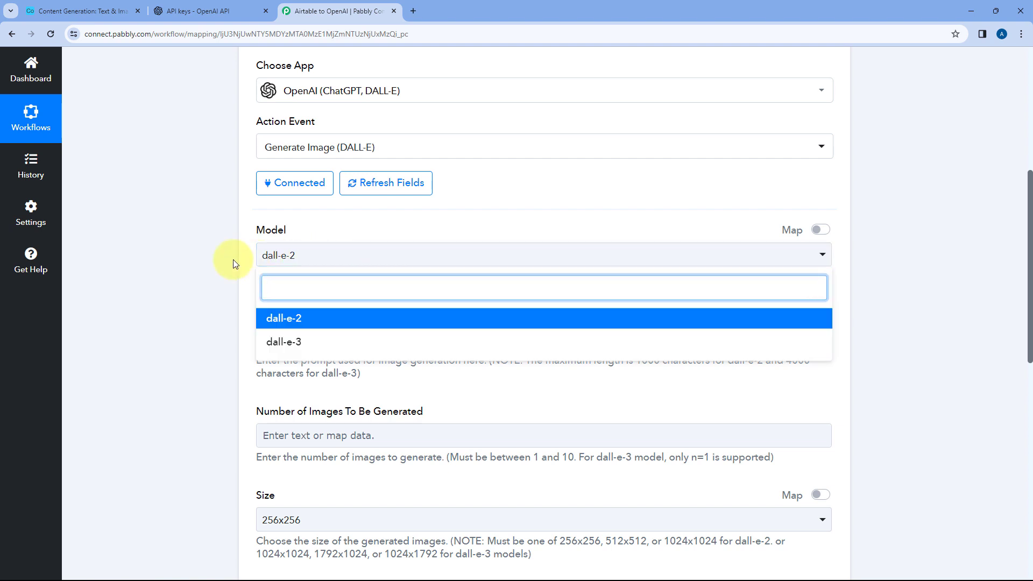
scroll(233, 261, down, 2)
scroll(234, 259, up, 1)
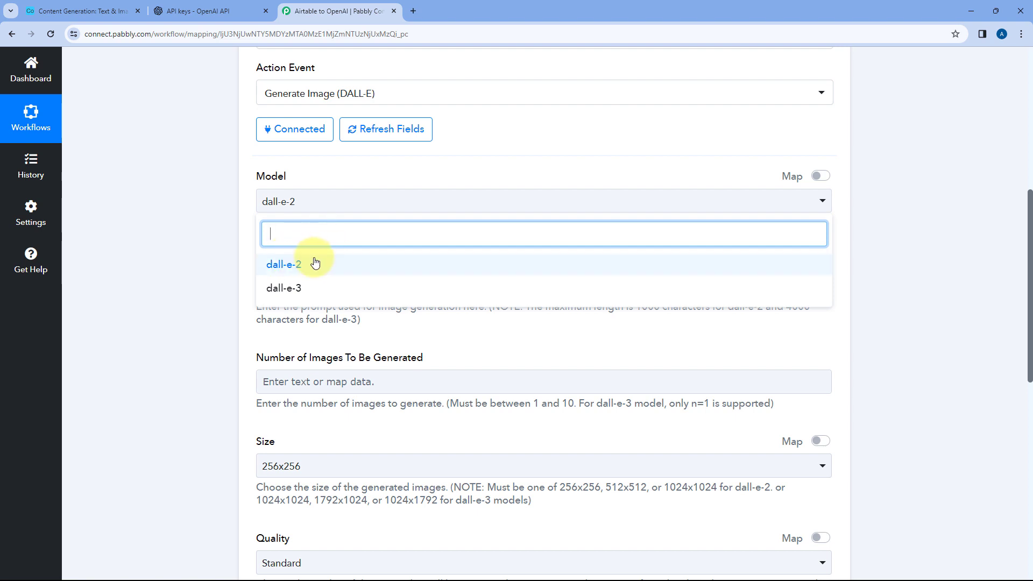
click(314, 285)
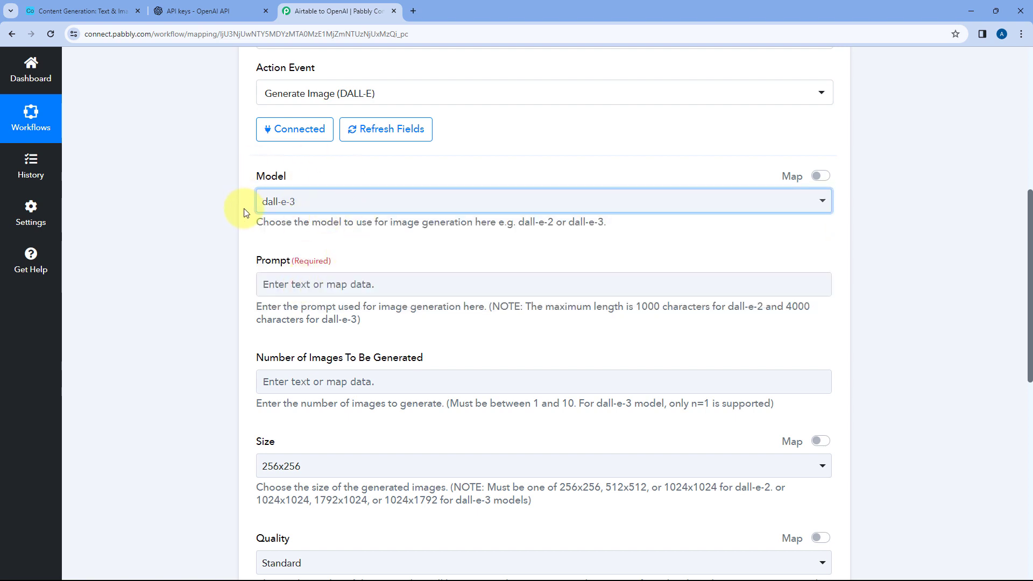
Read the full Image Prompt cell in Airtable's Text & Images table and return to Pabbly Connect
scroll(324, 176, down, 1)
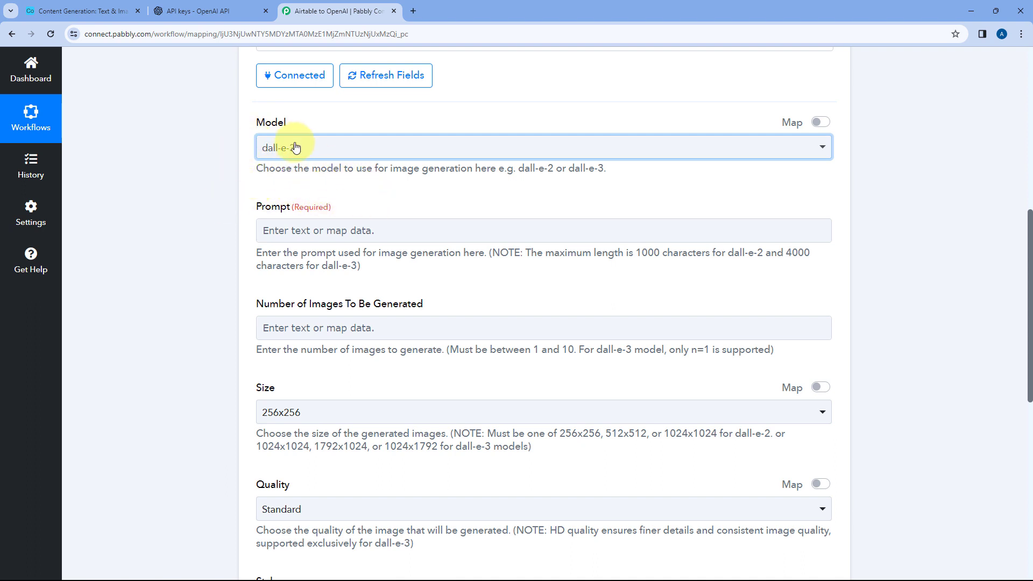
click(113, 11)
click(468, 192)
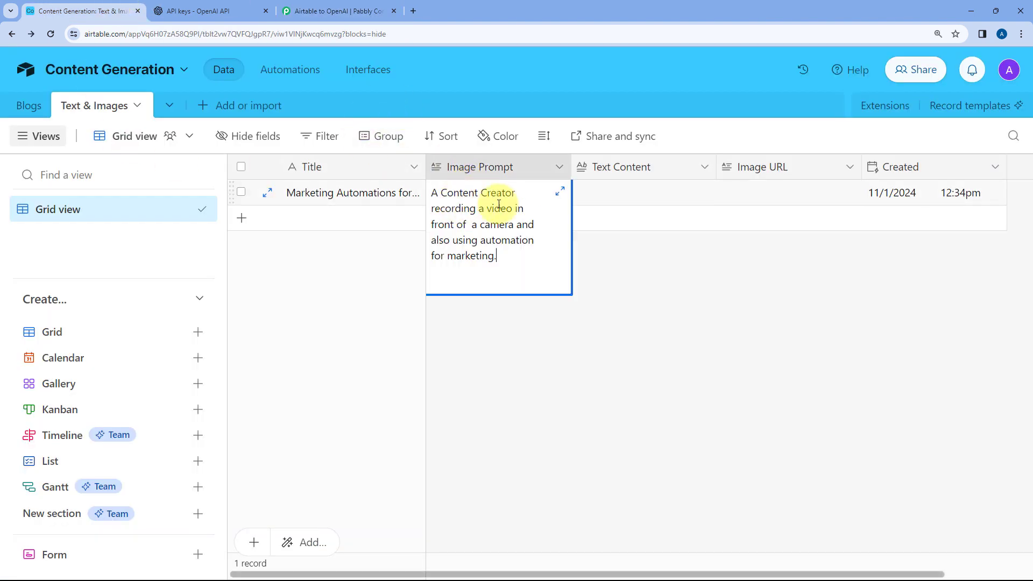
click(406, 253)
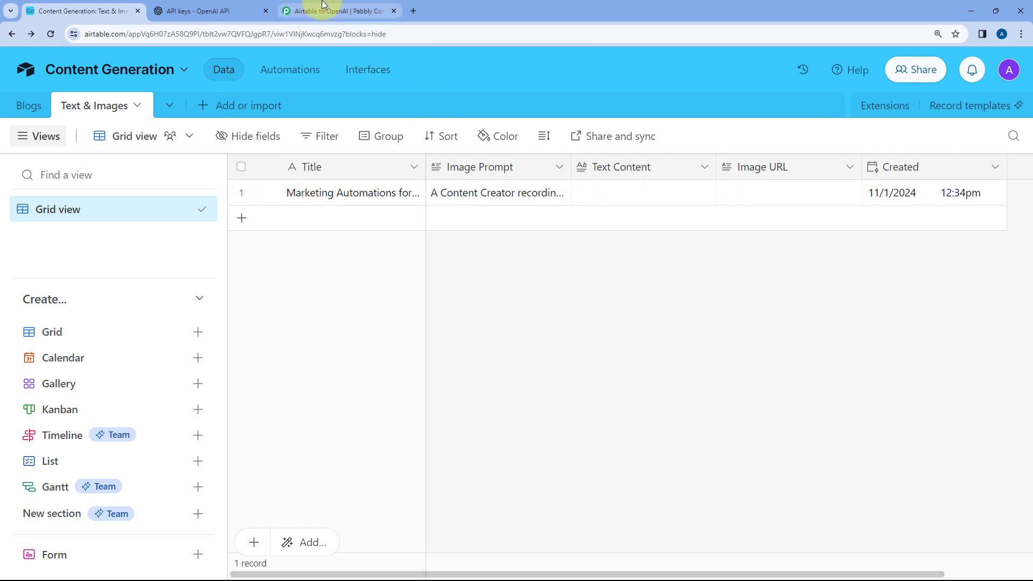
click(337, 11)
Review the Fields Image Prompt entry in the Airtable trigger's response and reopen the OpenAI Generate Image step
scroll(226, 183, up, 5)
scroll(210, 203, up, 1)
click(424, 154)
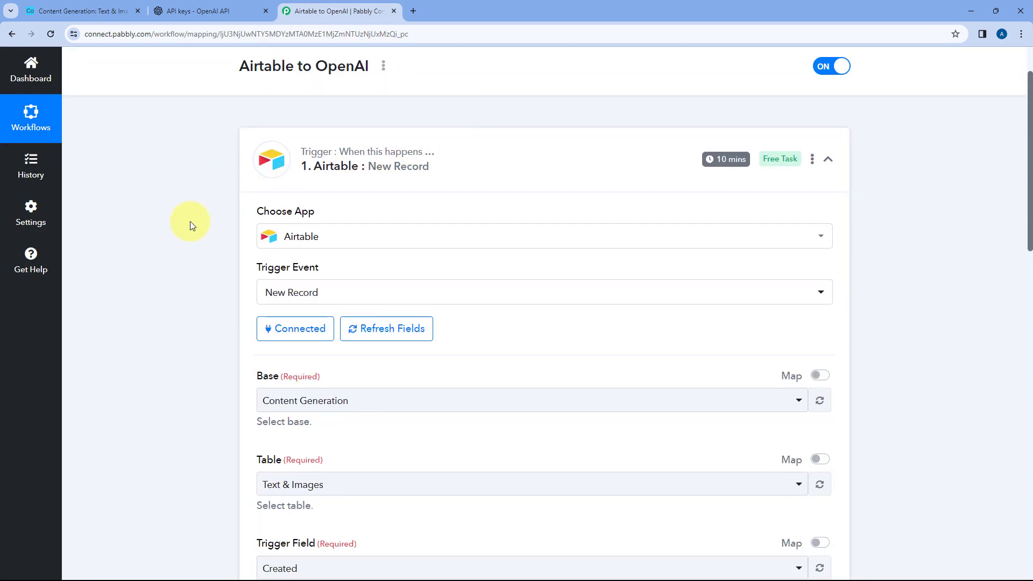
scroll(209, 219, down, 9)
scroll(208, 218, down, 4)
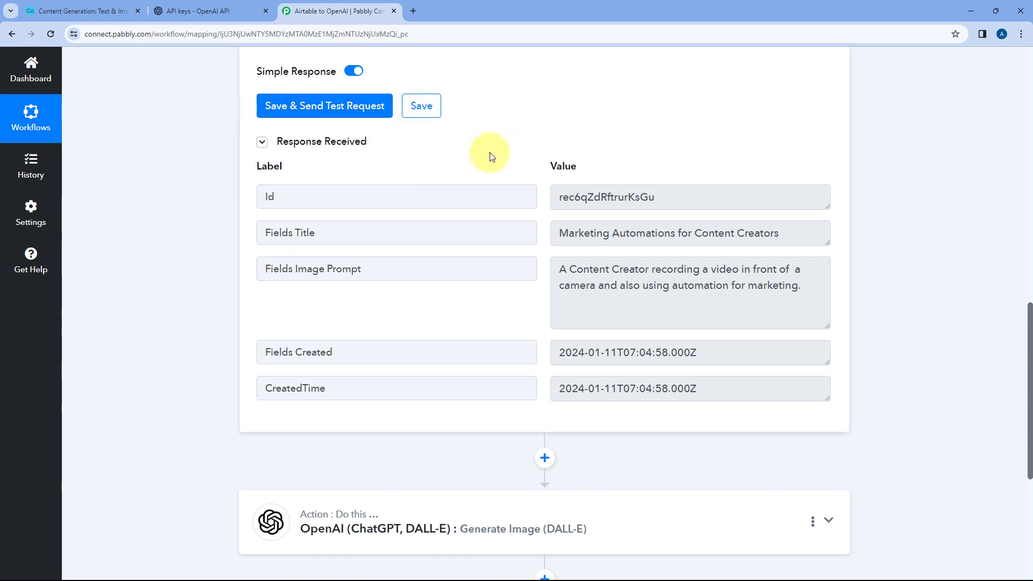
drag(560, 269, 722, 300)
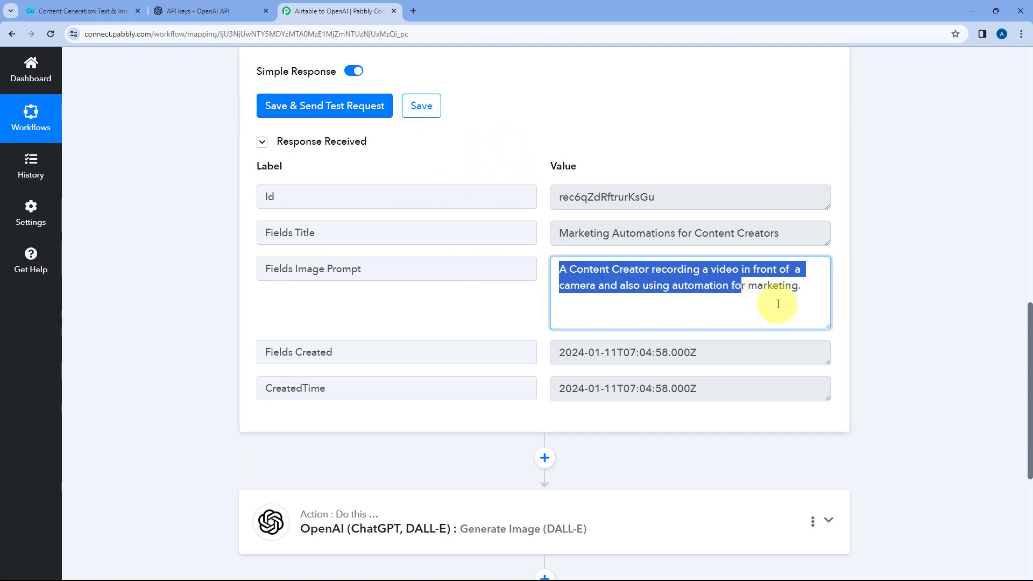
drag(386, 266, 300, 268)
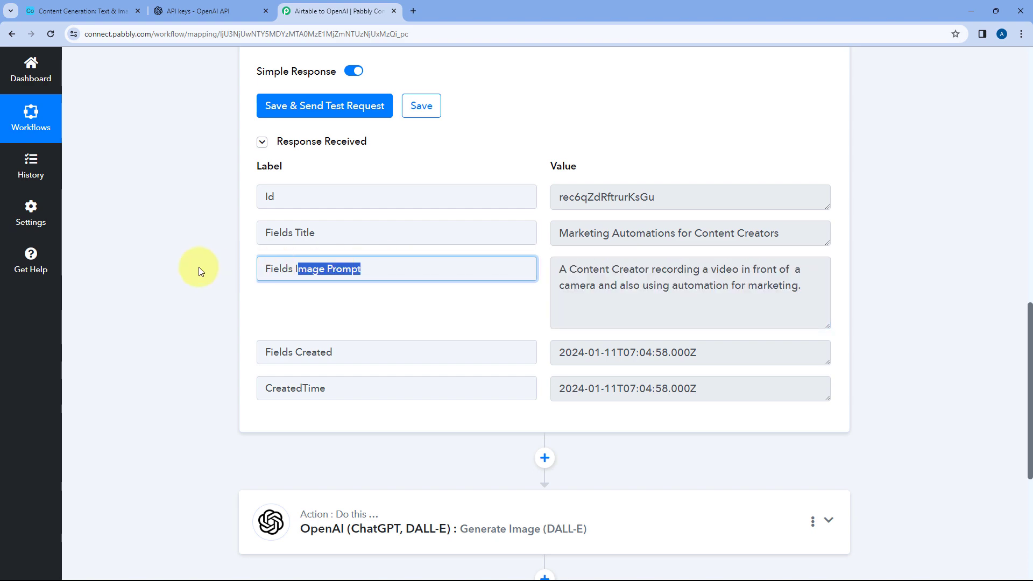
scroll(201, 271, down, 4)
click(366, 298)
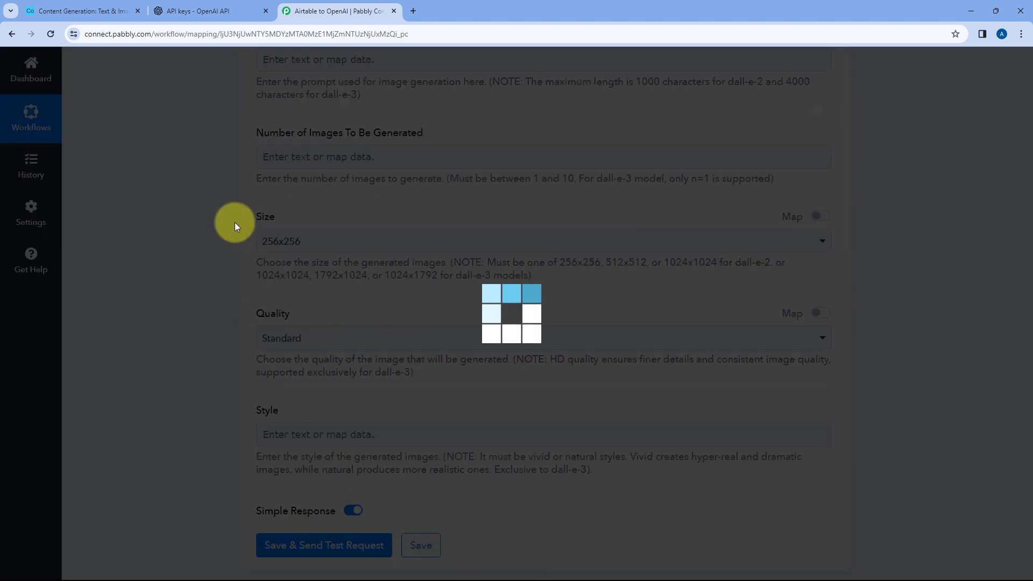
Map the Prompt to Fields Image Prompt from the Airtable New Record data, checking the source table in Airtable
scroll(221, 219, down, 7)
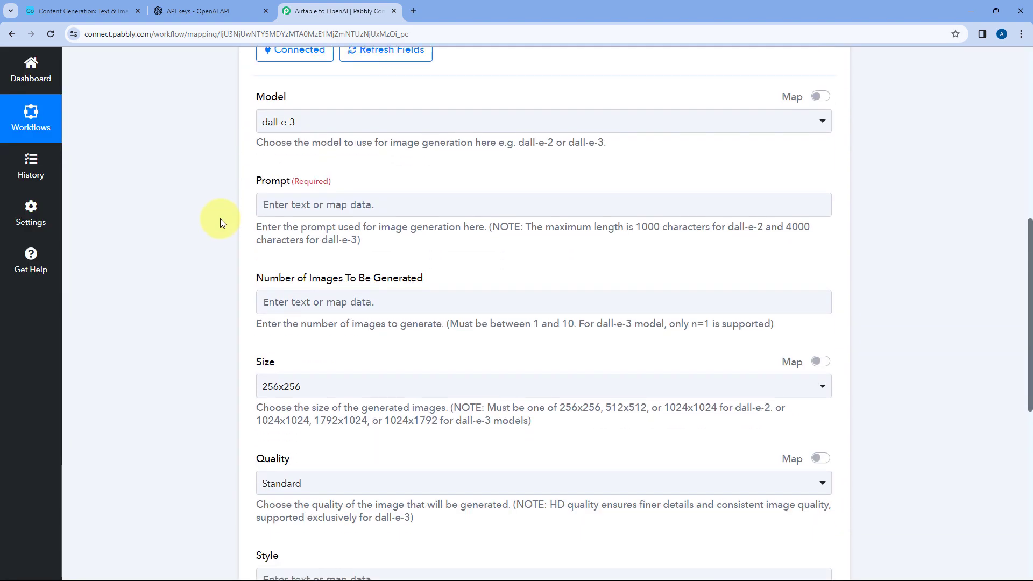
click(286, 208)
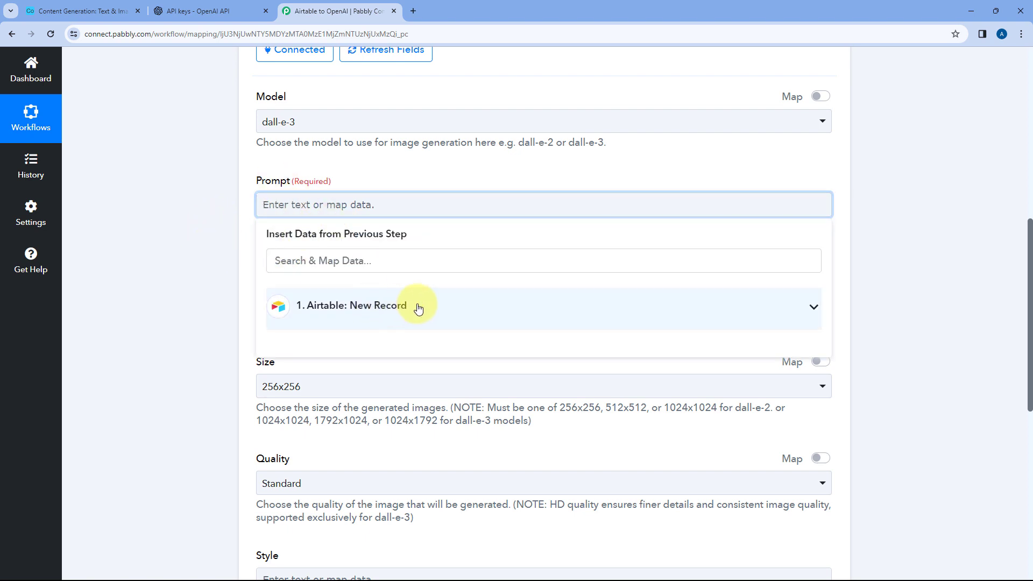
click(418, 308)
scroll(218, 267, down, 2)
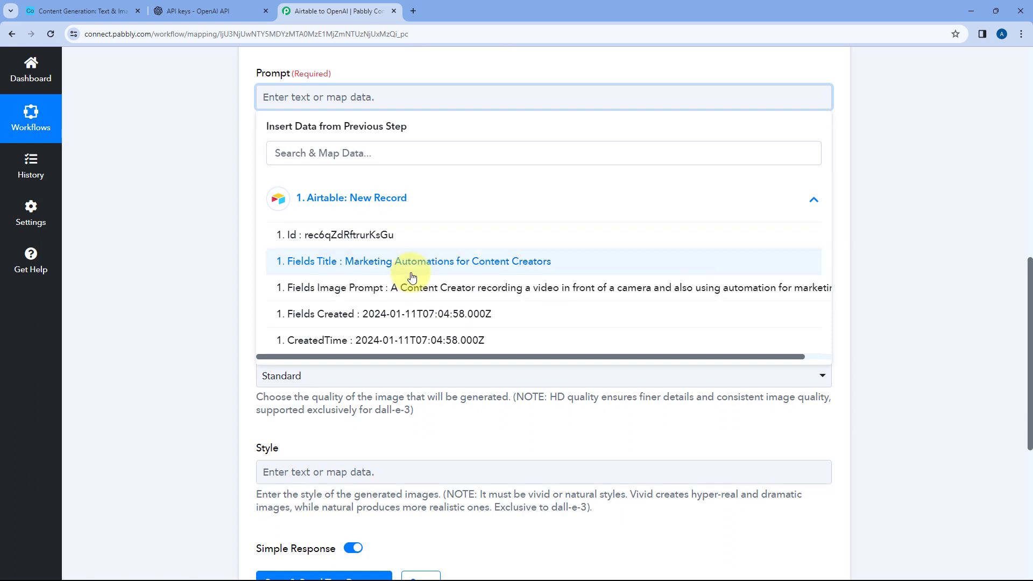
scroll(328, 285, up, 1)
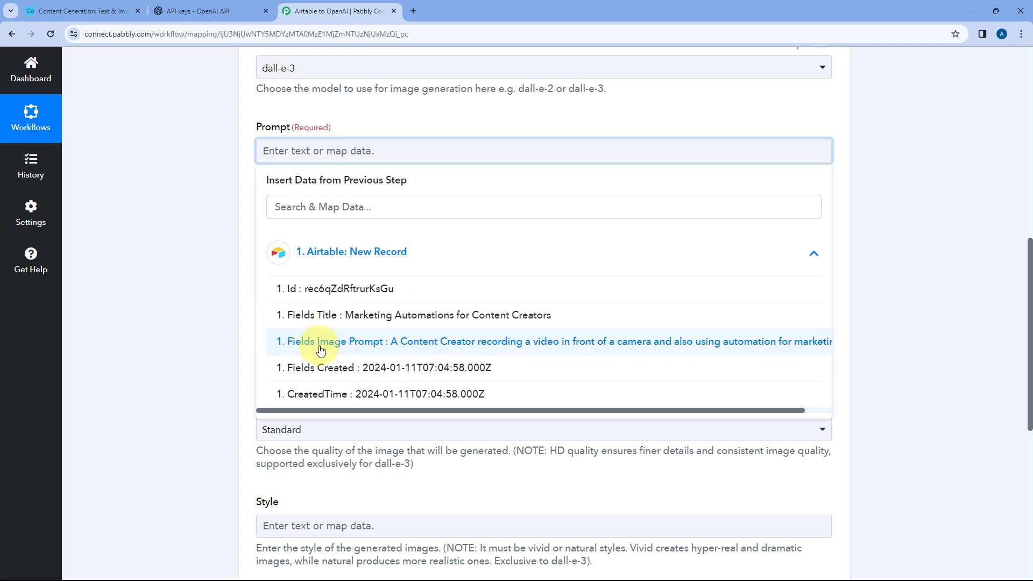
click(370, 344)
scroll(218, 209, up, 1)
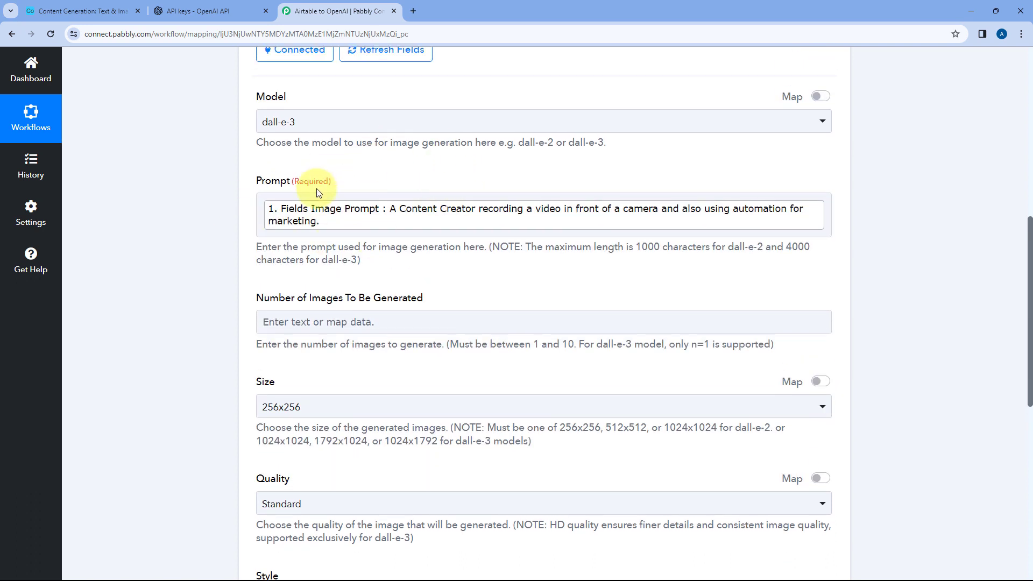
click(89, 11)
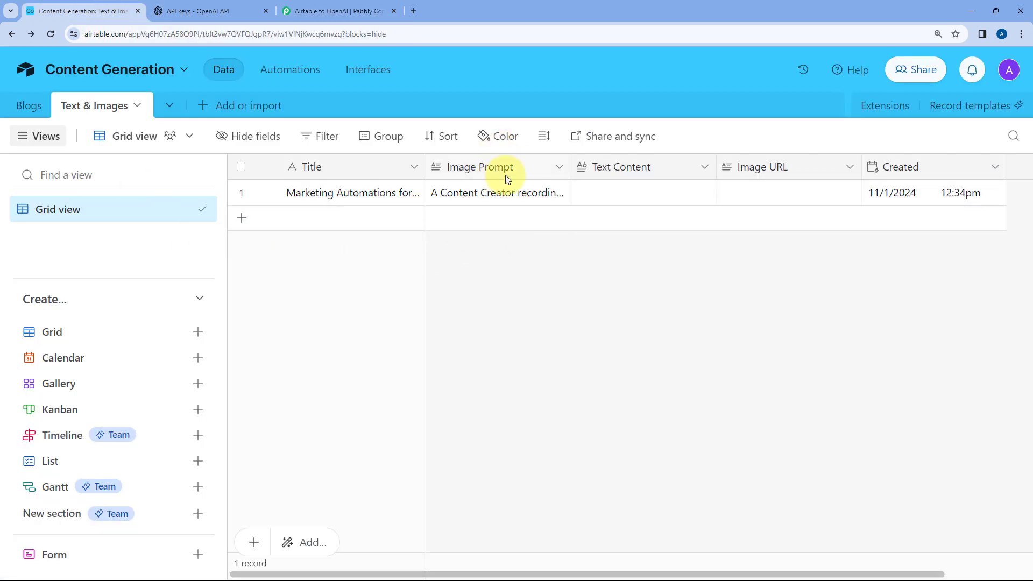
click(318, 10)
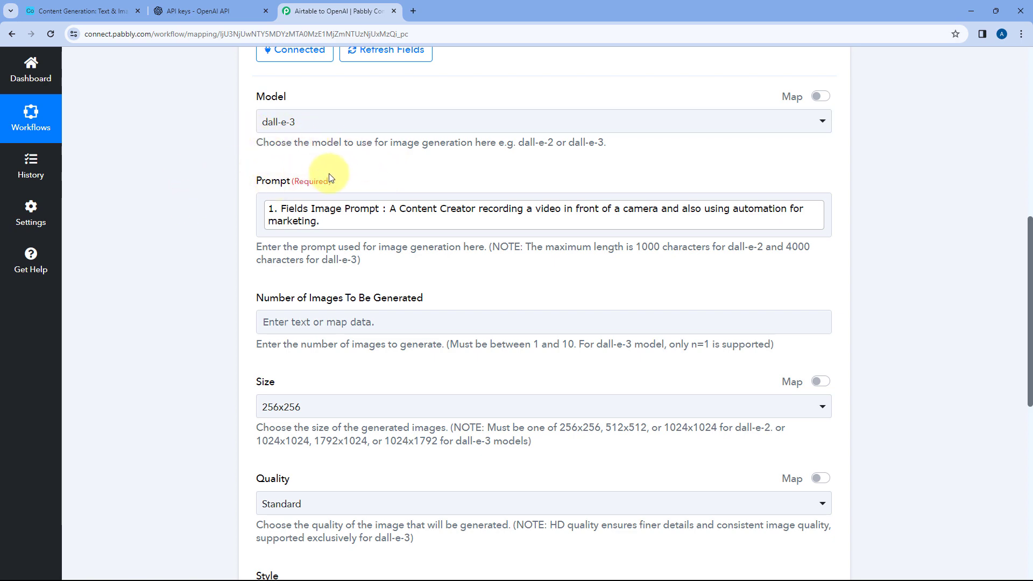
Set the number of images to generate to 1 and the image size to 1024x1024
scroll(336, 172, down, 2)
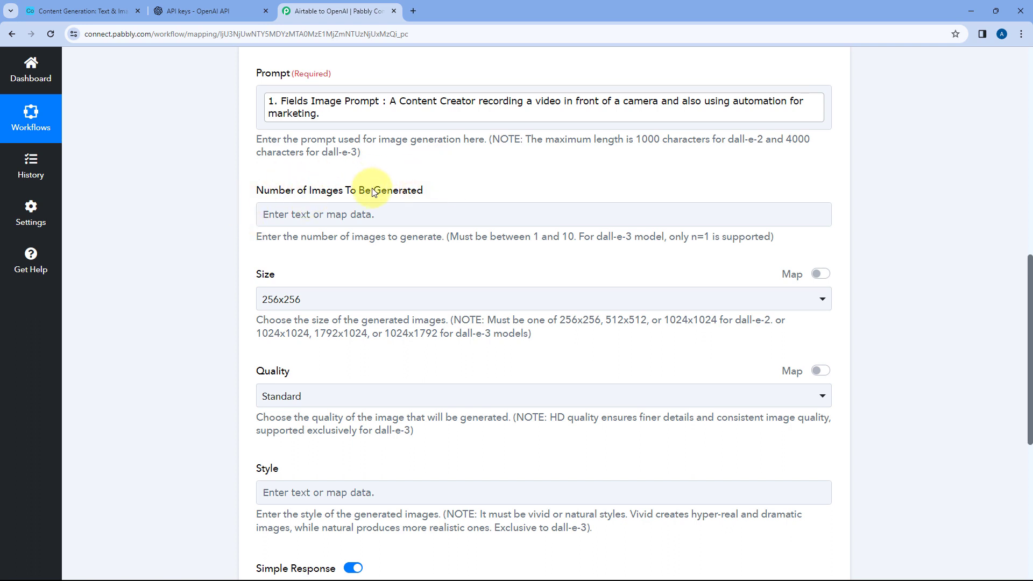
click(293, 214)
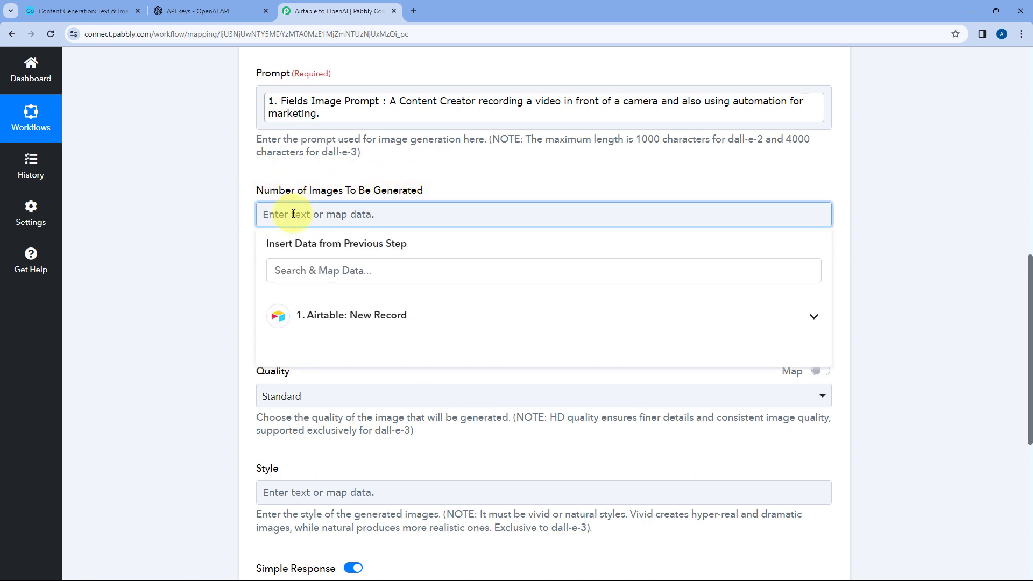
click(237, 209)
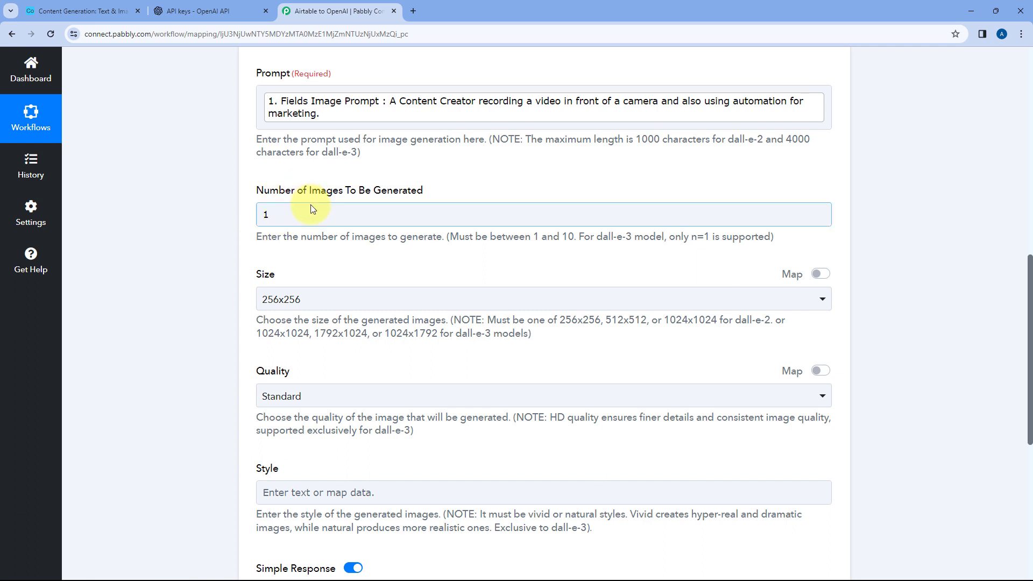
scroll(279, 204, down, 2)
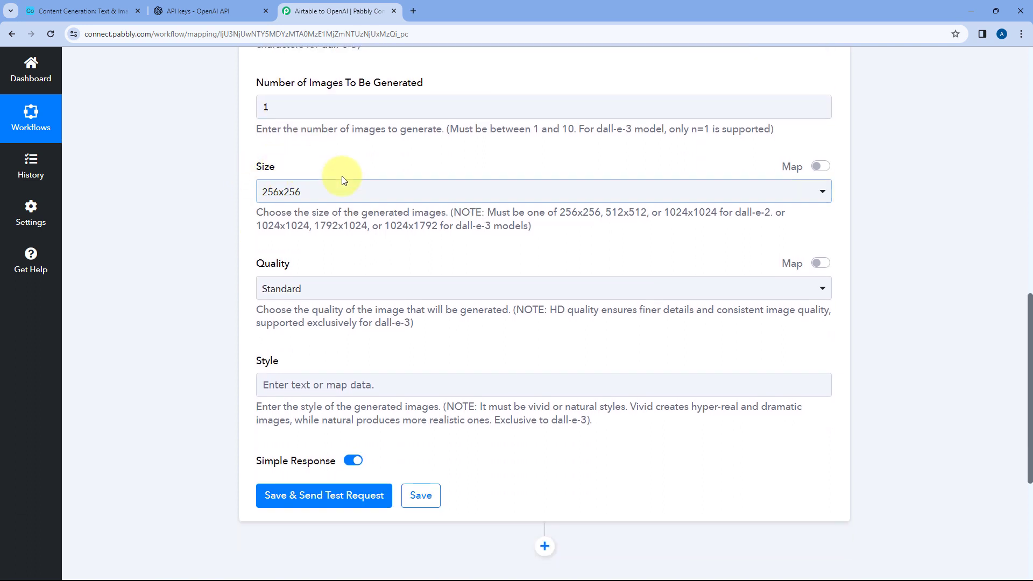
click(368, 189)
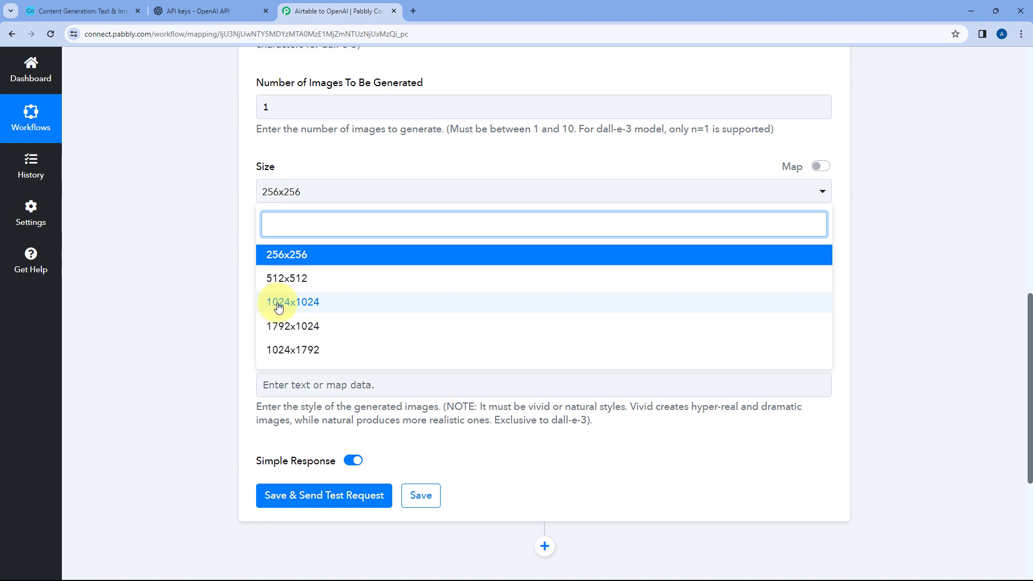
click(295, 306)
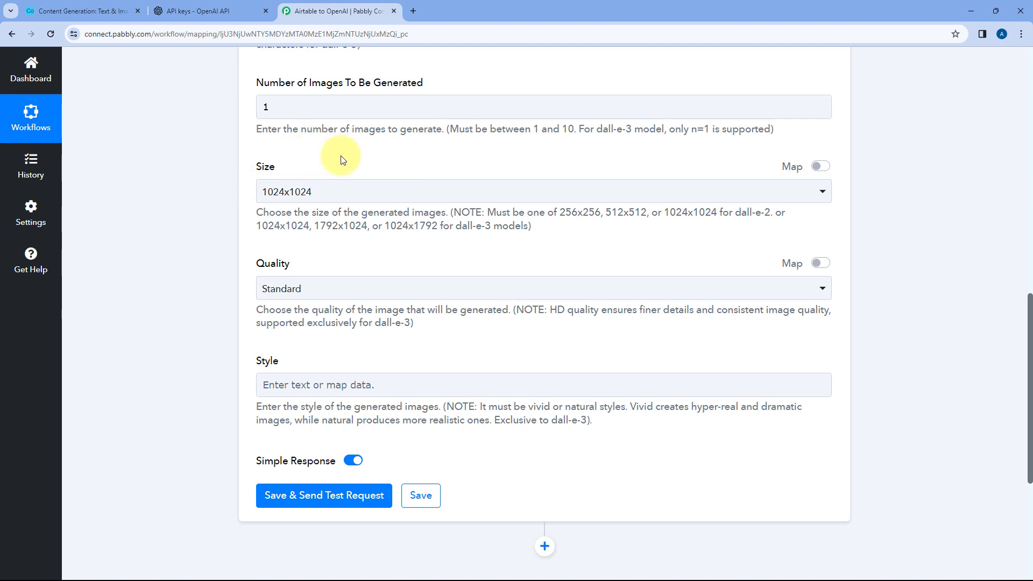
Set the generated image's quality to HD and leave the Style empty
scroll(323, 159, down, 1)
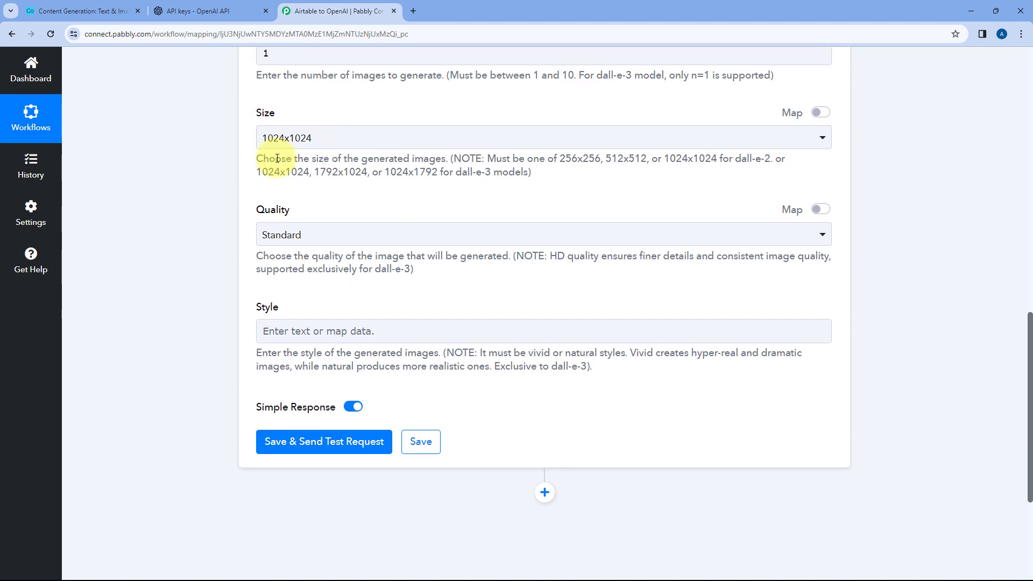
click(317, 234)
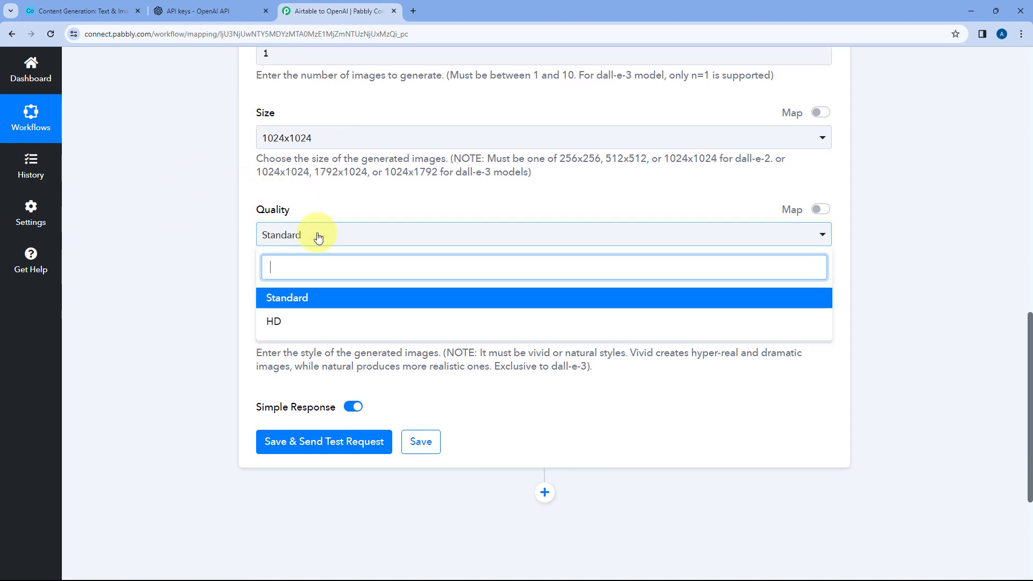
click(277, 322)
scroll(239, 267, down, 2)
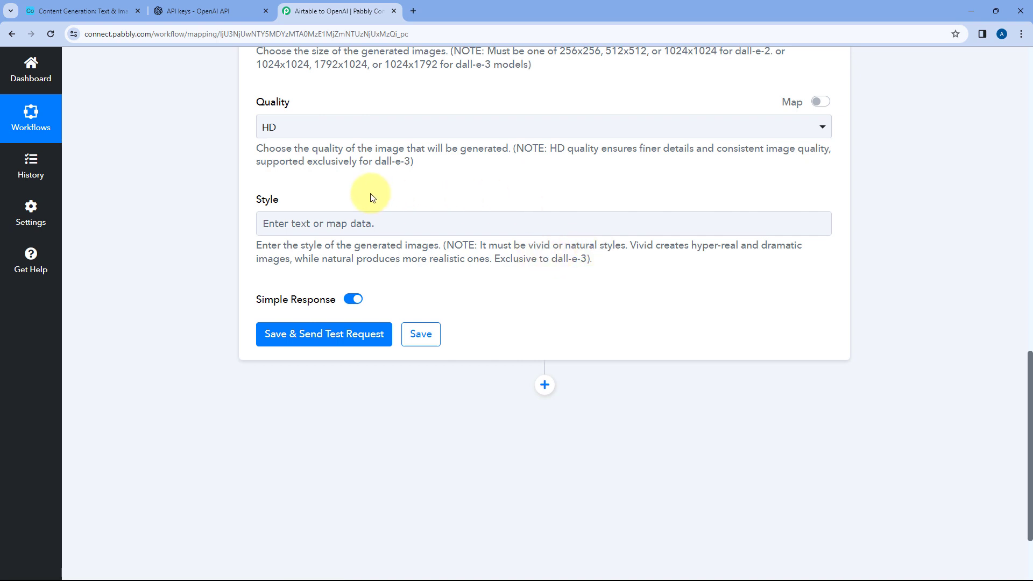
click(336, 221)
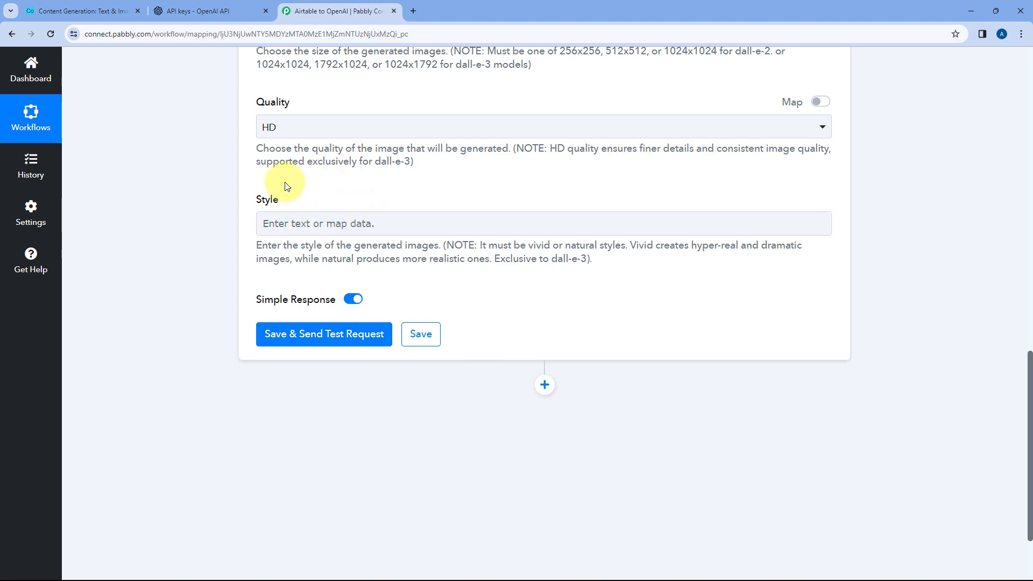
Review the image generation settings, save the step and send a test request
scroll(331, 215, up, 5)
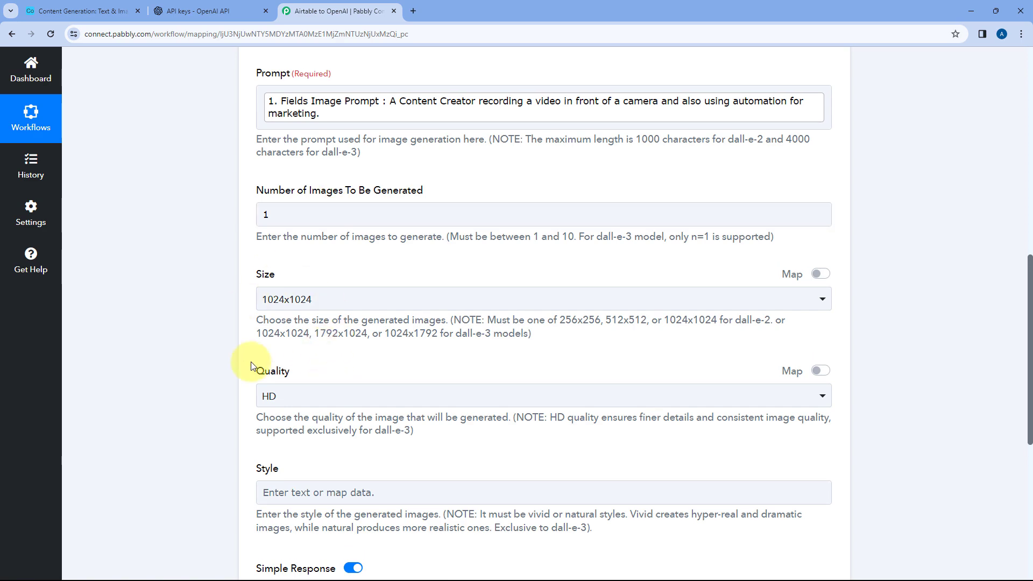
scroll(291, 311, up, 2)
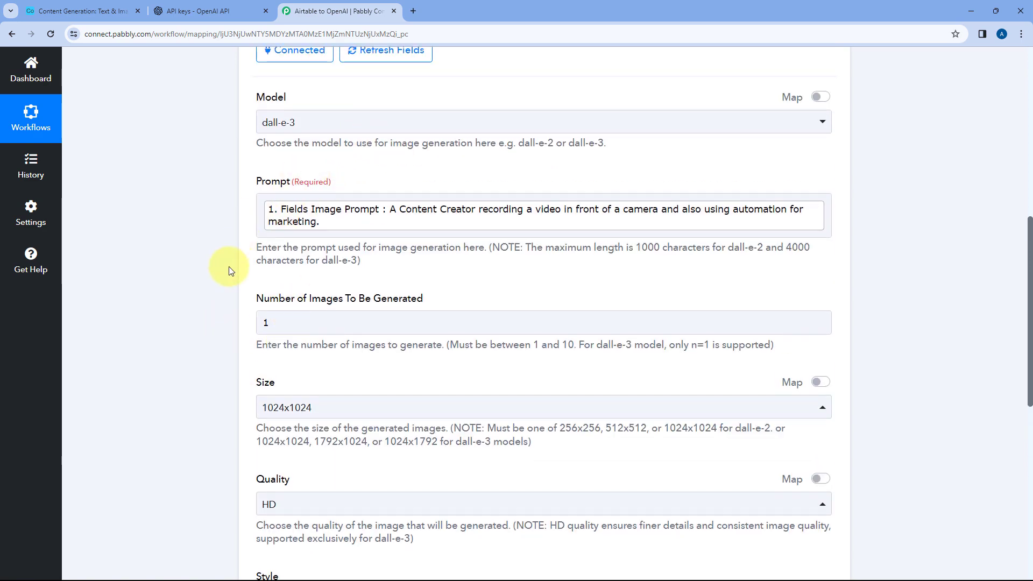
scroll(228, 267, down, 7)
scroll(253, 275, down, 1)
click(322, 280)
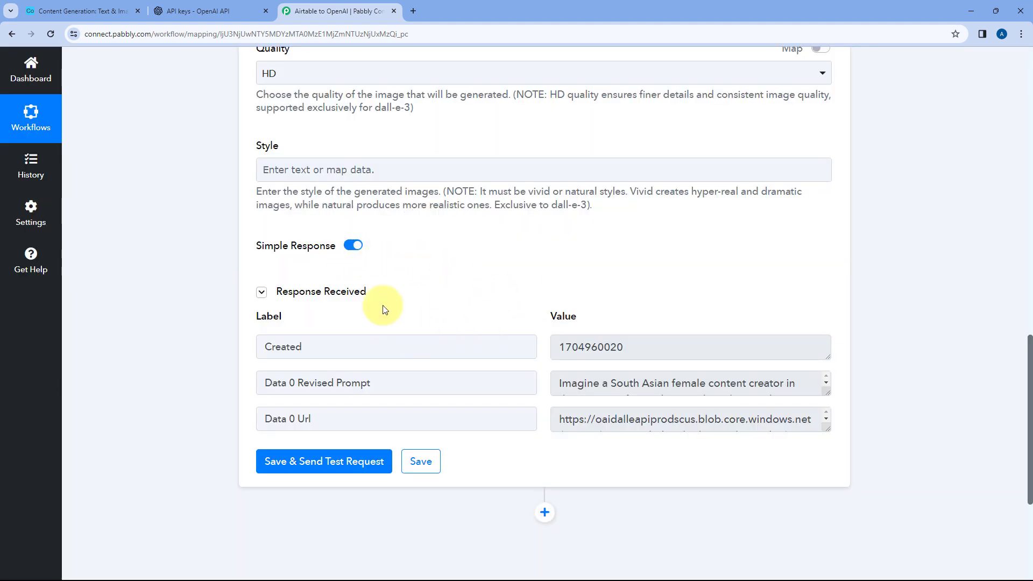
Enlarge the Data 0 Revised Prompt and Data 0 Url values in the received response to read them
scroll(549, 315, down, 1)
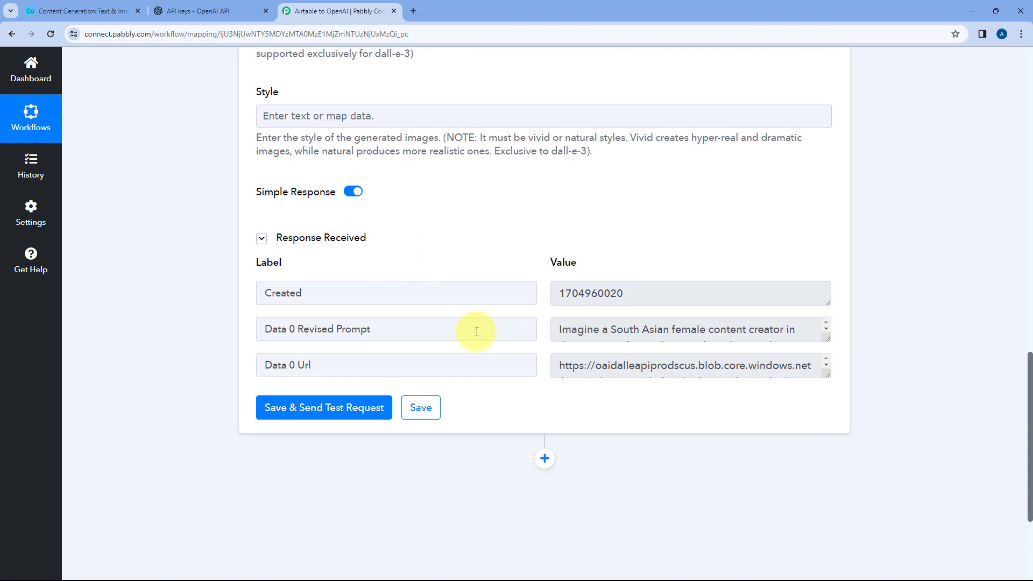
drag(357, 330, 300, 333)
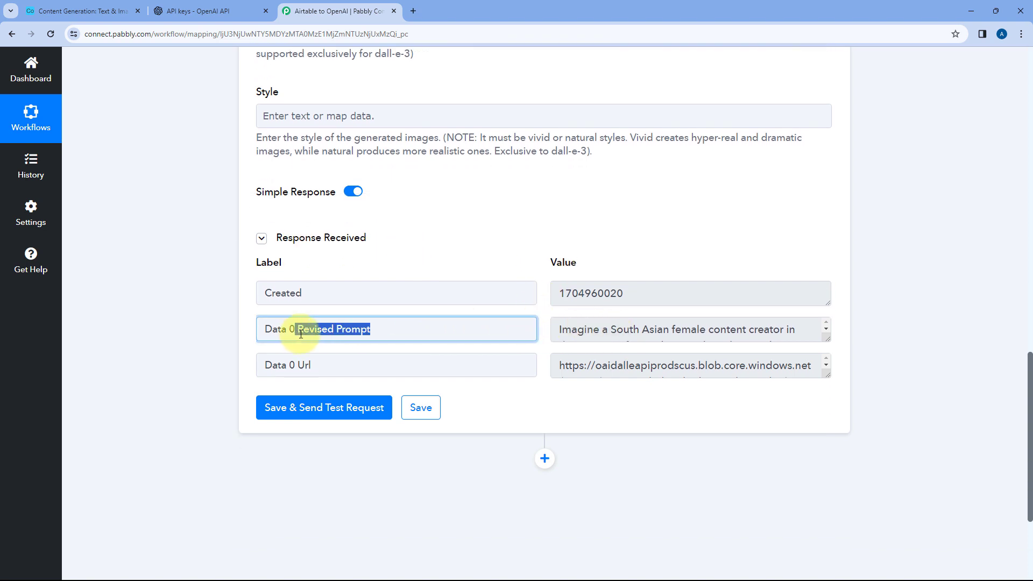
click(732, 327)
drag(835, 344, 834, 471)
scroll(682, 385, down, 1)
scroll(682, 377, down, 1)
scroll(525, 332, down, 1)
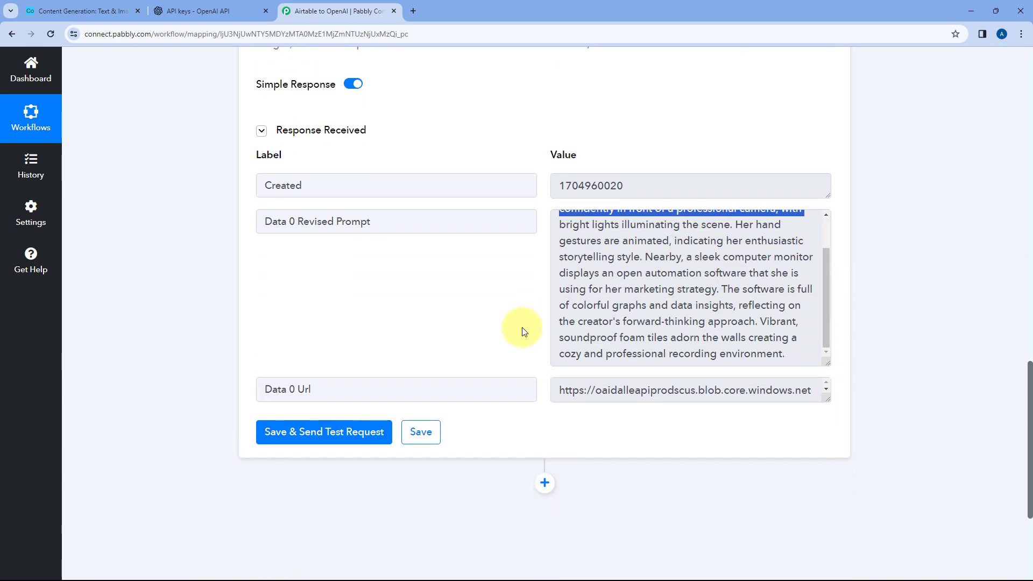
scroll(525, 332, down, 1)
drag(827, 342, 826, 482)
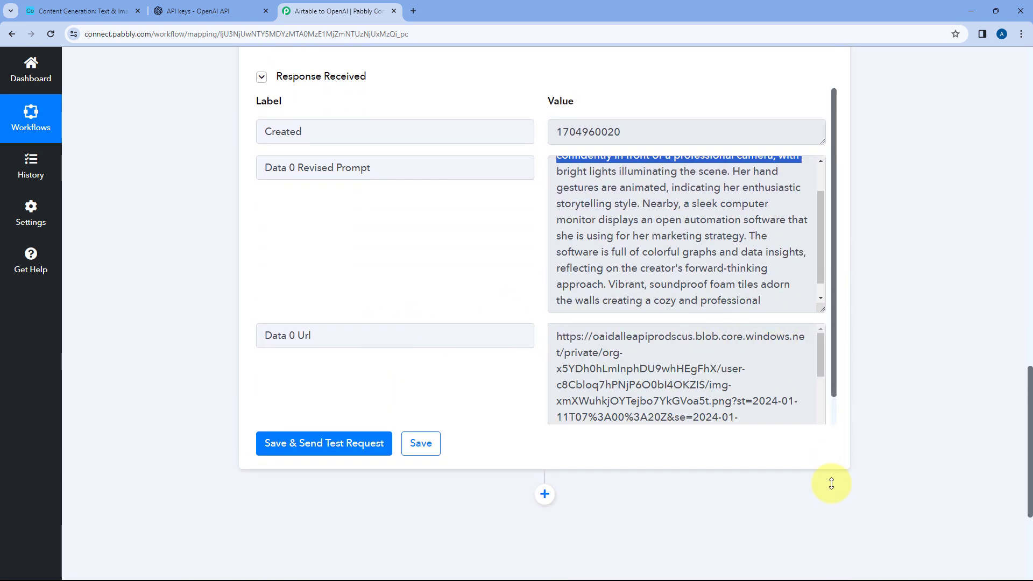
Copy the full Data 0 Url value from the response and open it in a new browser tab
click(572, 349)
drag(556, 333, 750, 443)
right_click(593, 304)
click(608, 315)
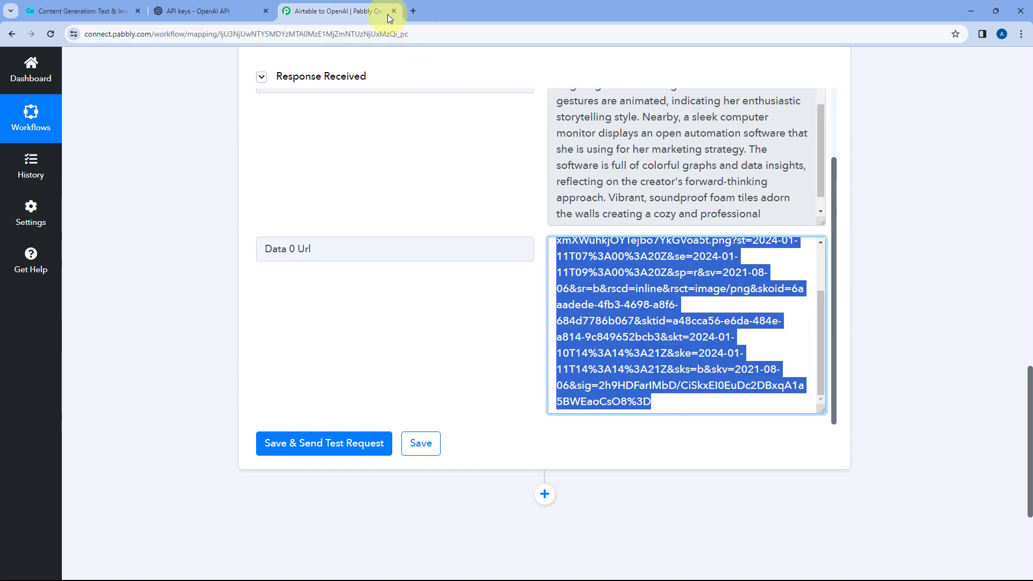
click(413, 11)
right_click(401, 33)
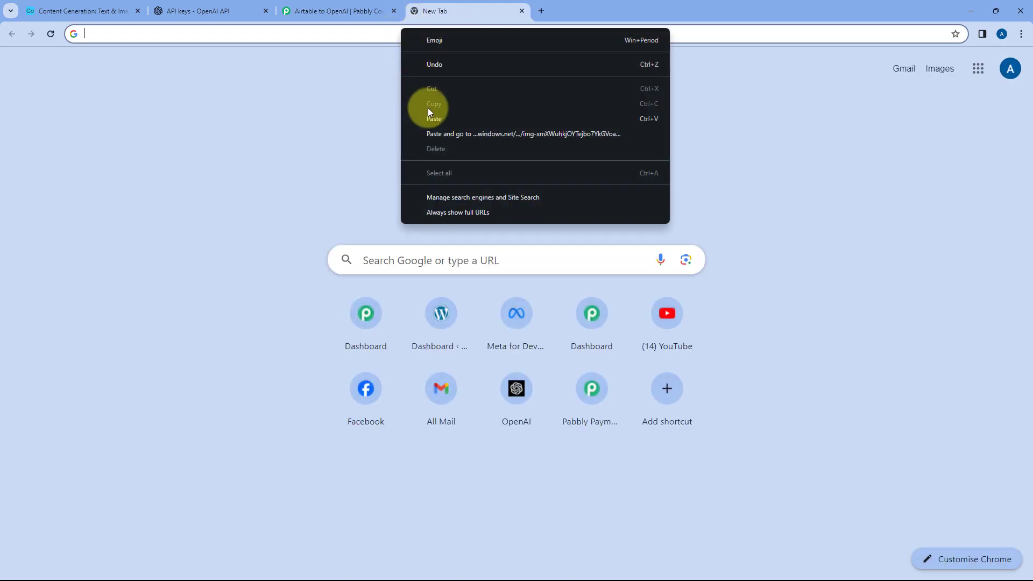
click(430, 118)
key(Return)
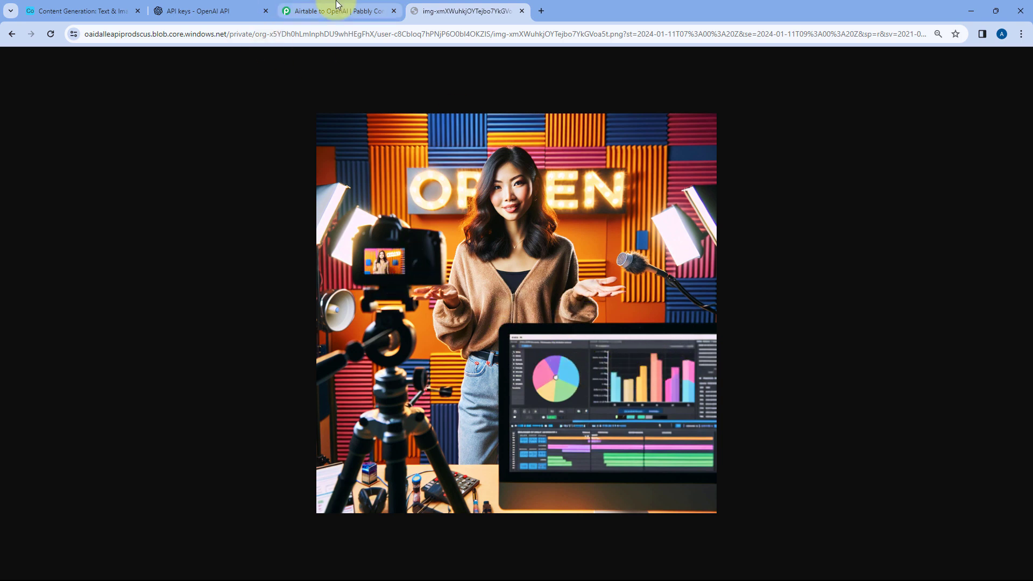
Compare the generated image with the Image Prompt cell in Airtable, close the image tab and return to the response in Pabbly Connect
click(81, 11)
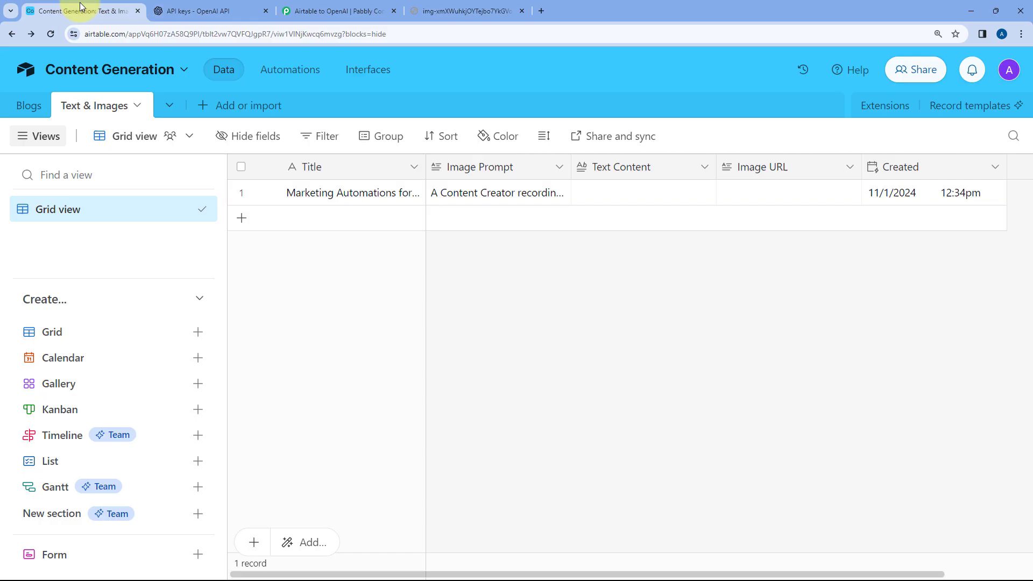
click(500, 194)
click(499, 193)
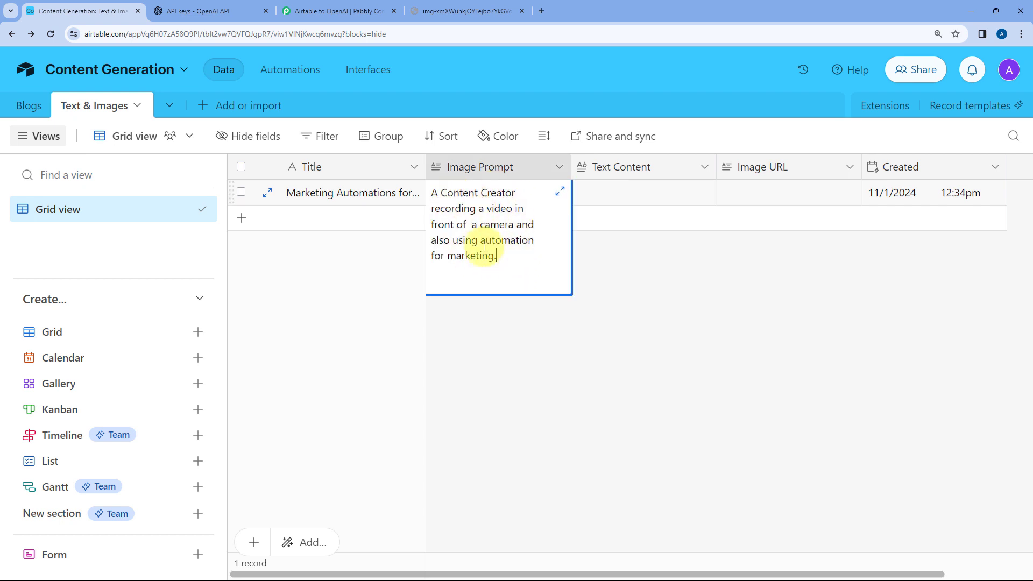
click(392, 267)
click(467, 10)
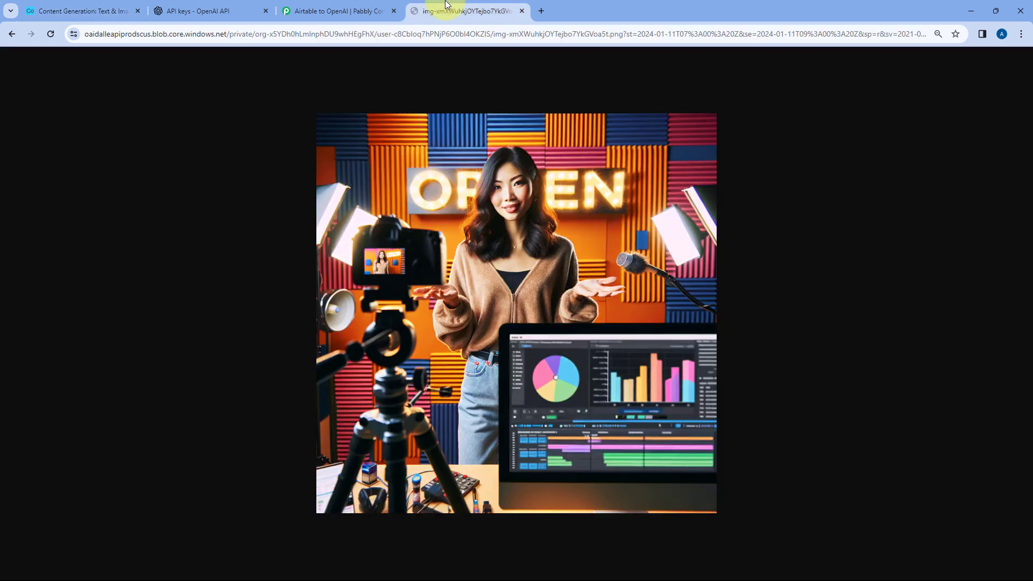
click(523, 11)
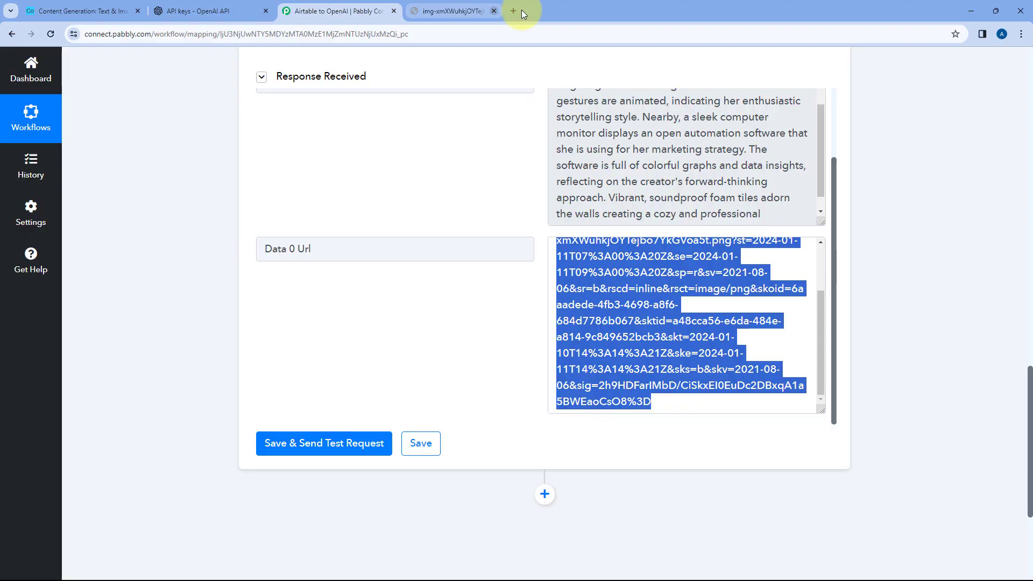
click(487, 194)
scroll(608, 335, up, 3)
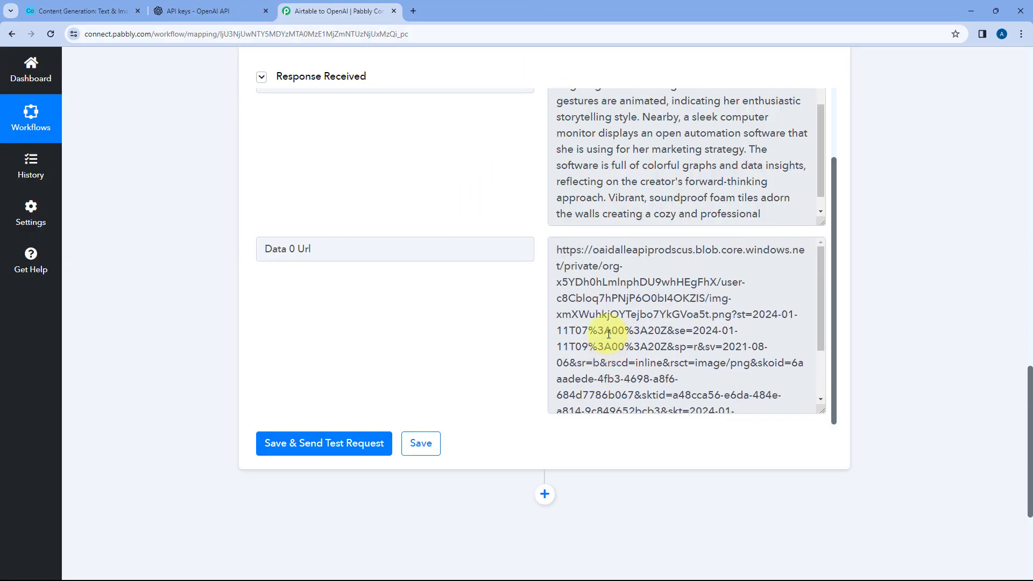
Check the record's Title in Airtable, and add another action after the OpenAI Generate Image step in Pabbly Connect
click(93, 7)
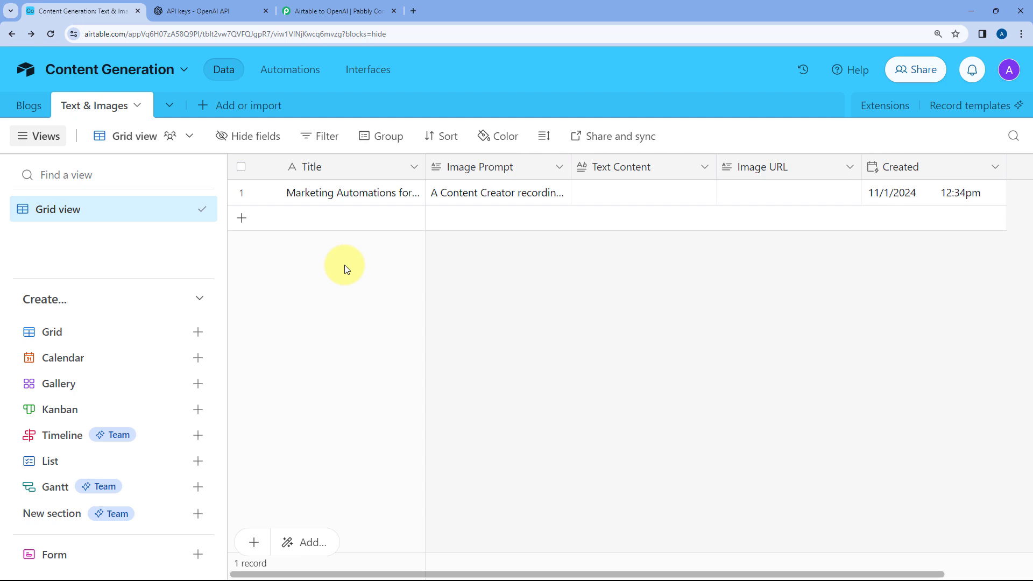
click(346, 195)
click(377, 255)
click(315, 8)
scroll(188, 214, down, 4)
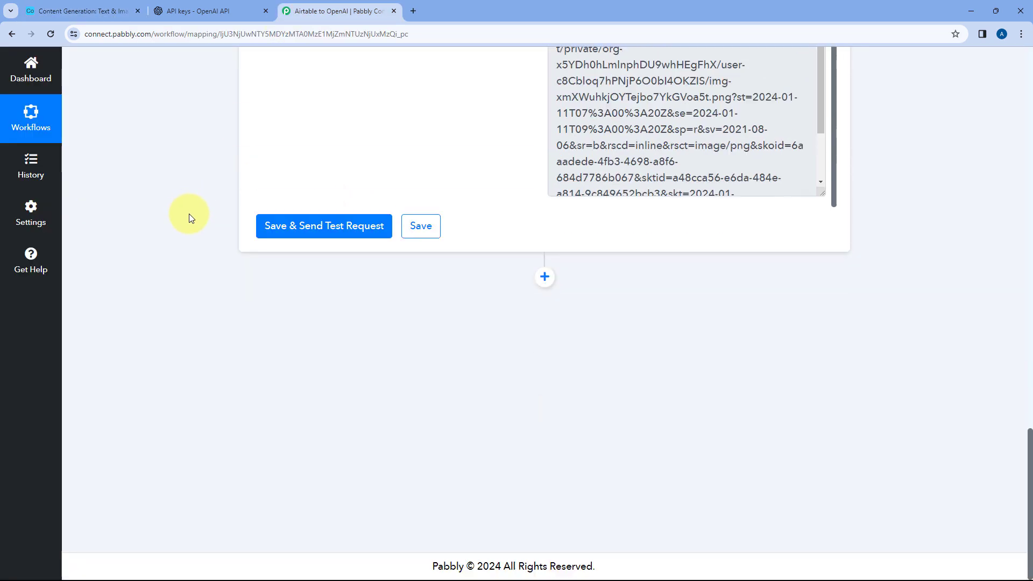
click(544, 278)
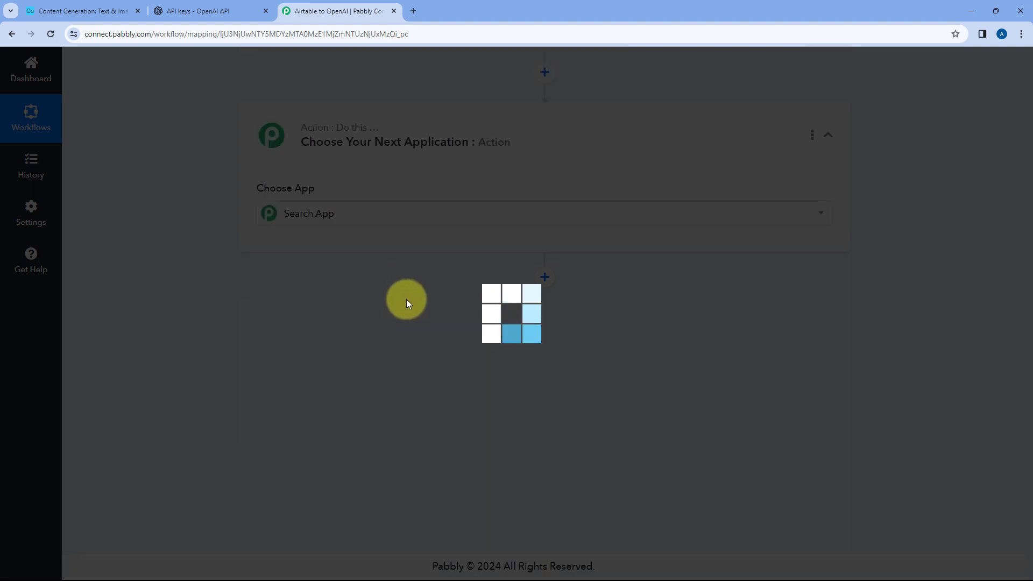
Choose OpenAI (ChatGPT, DALL-E) as the app for the new action and ChatGPT as its action event
text(OpenAI)
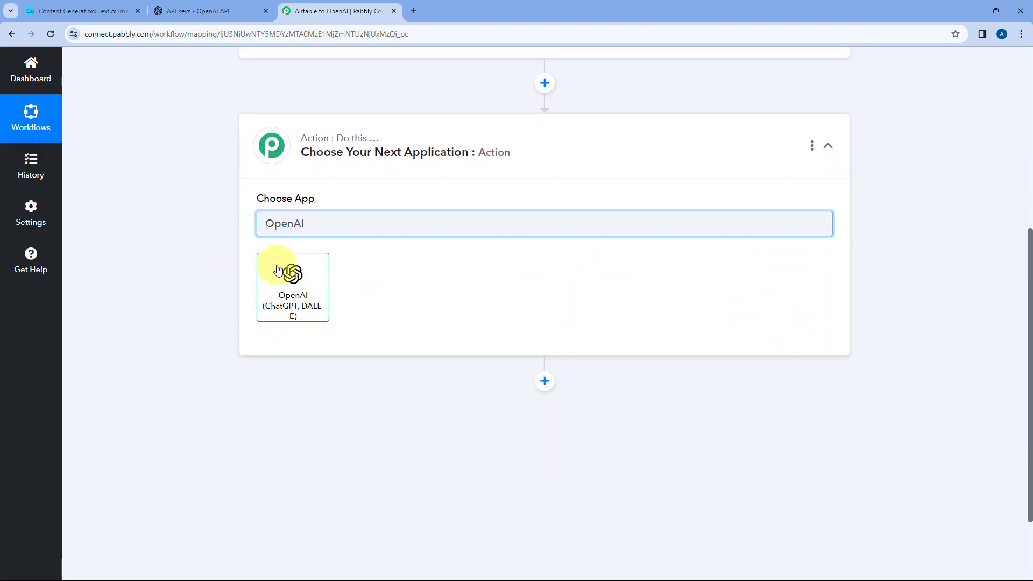
click(277, 269)
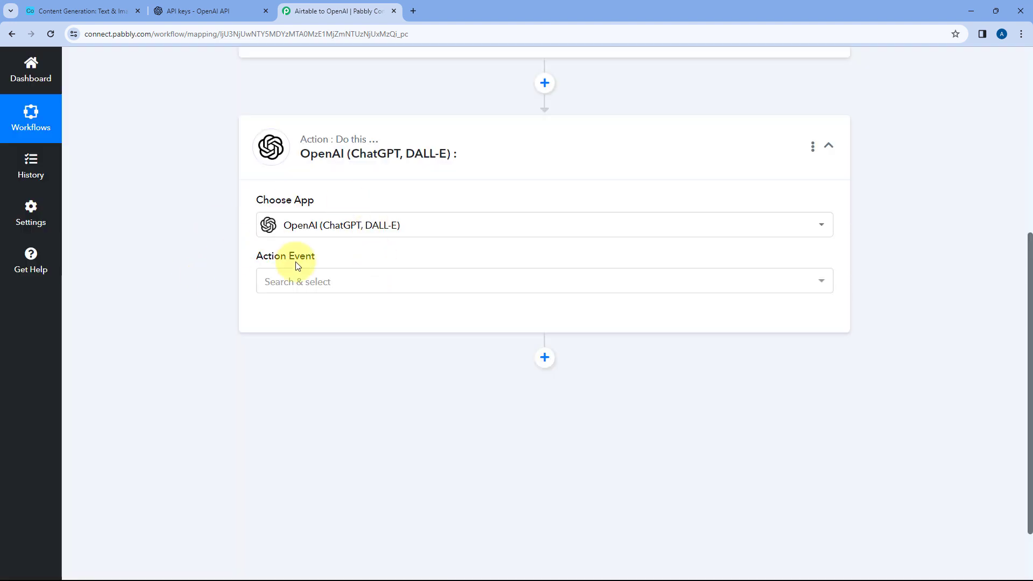
click(304, 284)
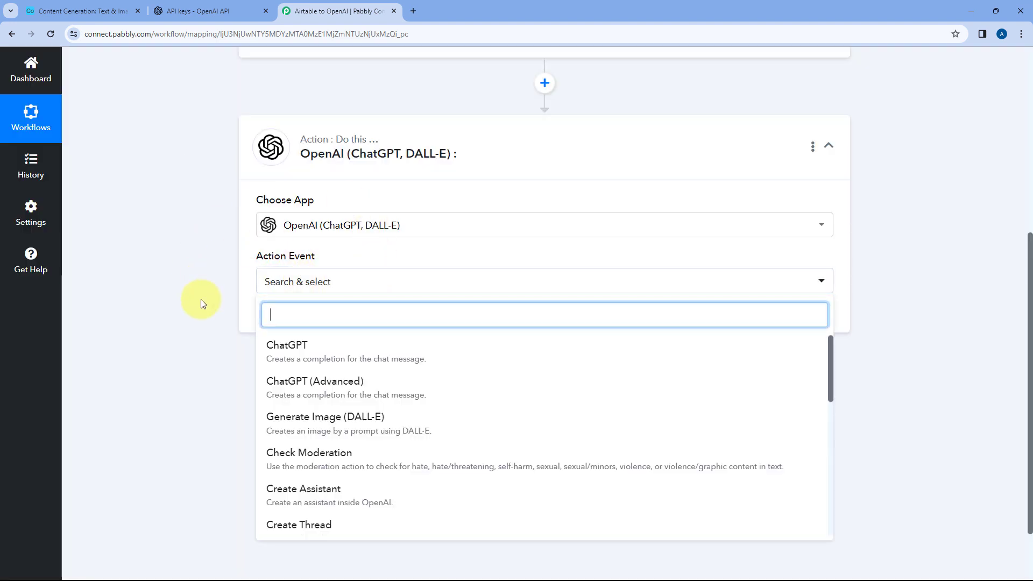
scroll(202, 299, down, 2)
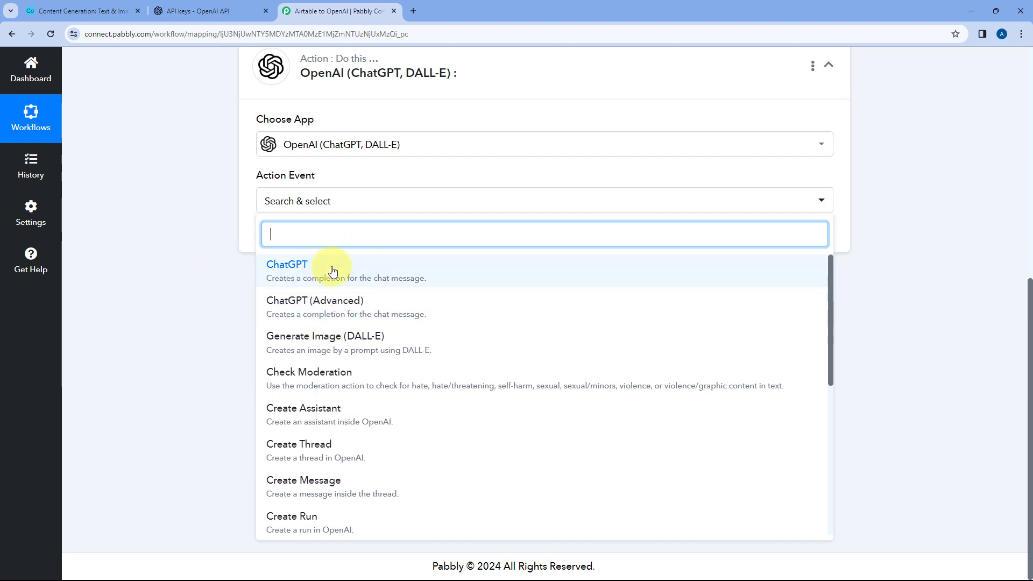
click(301, 273)
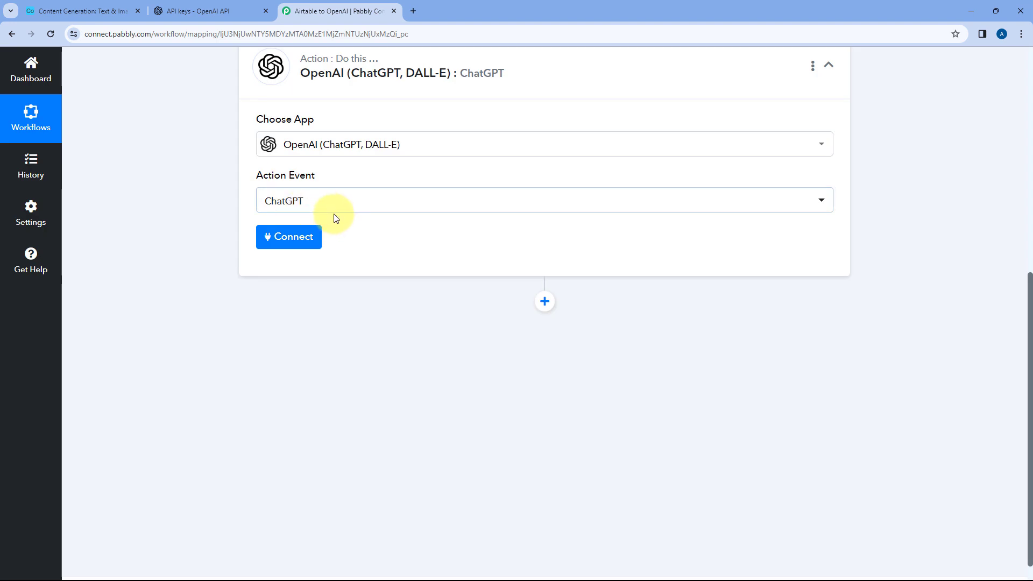
Connect the ChatGPT action through the existing connection OpenAI (ChatGPT, DALL-E) #26 and select gpt-4 as the AI model
click(289, 246)
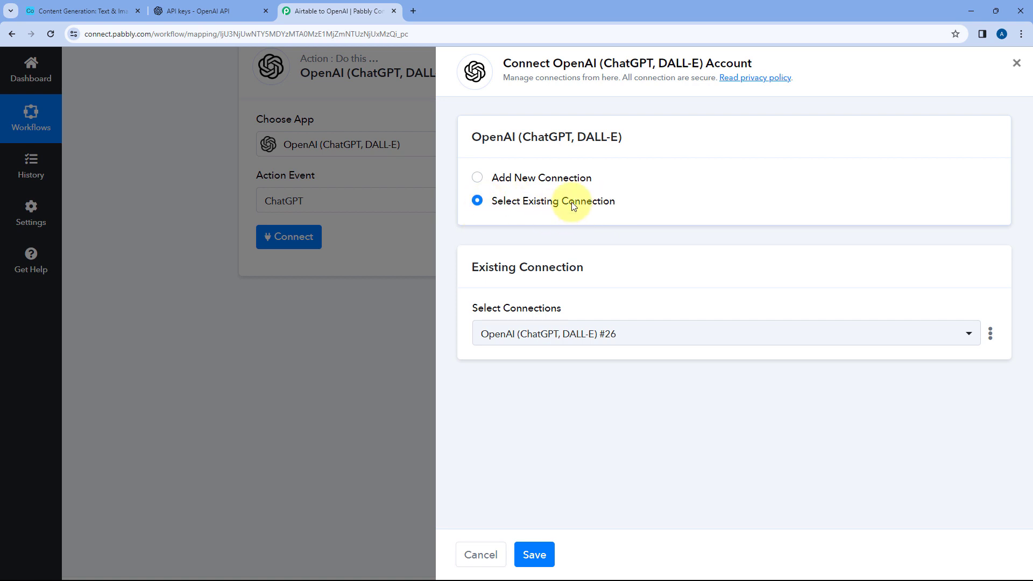
click(551, 564)
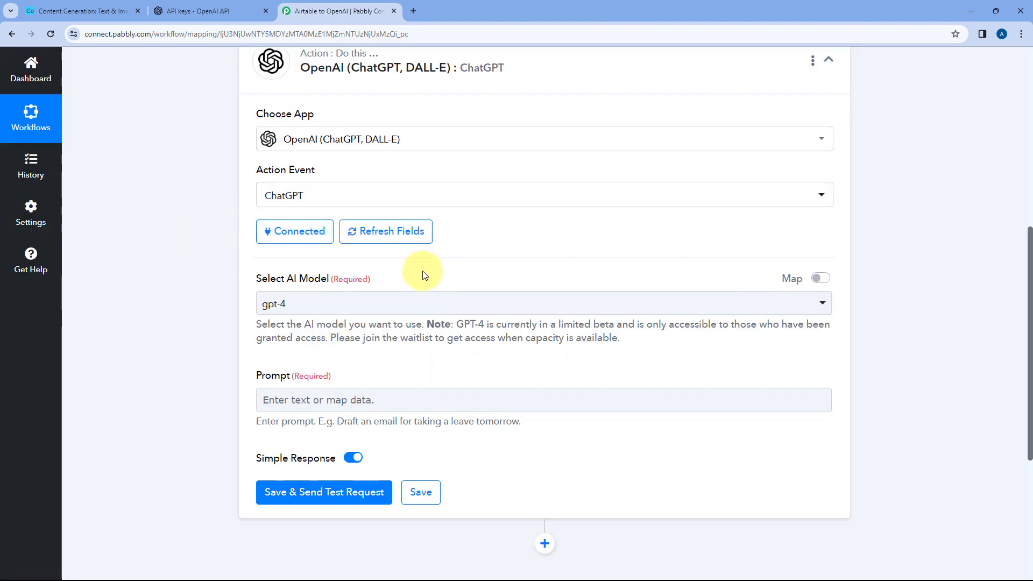
scroll(277, 232, down, 1)
click(392, 256)
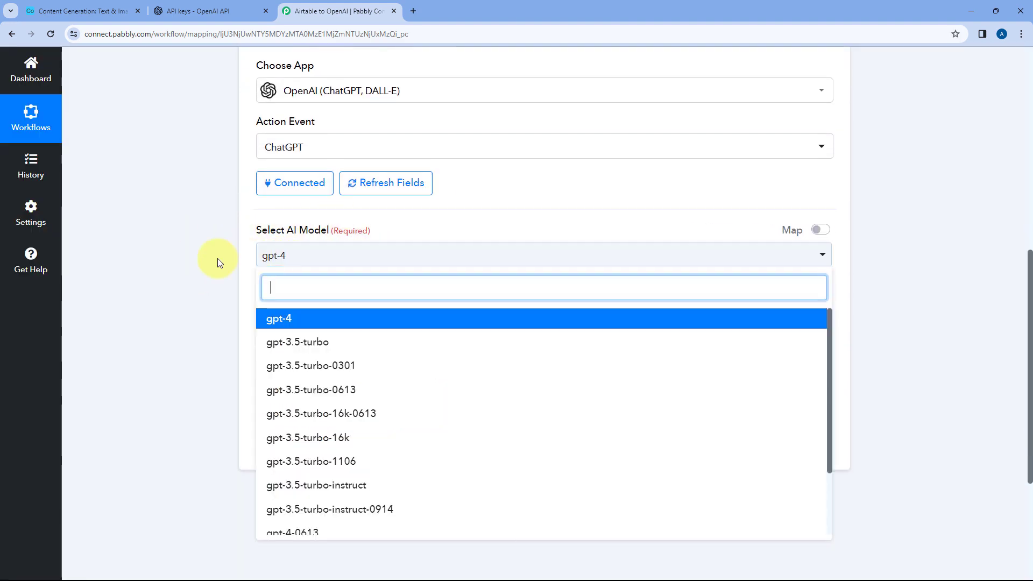
scroll(217, 258, down, 3)
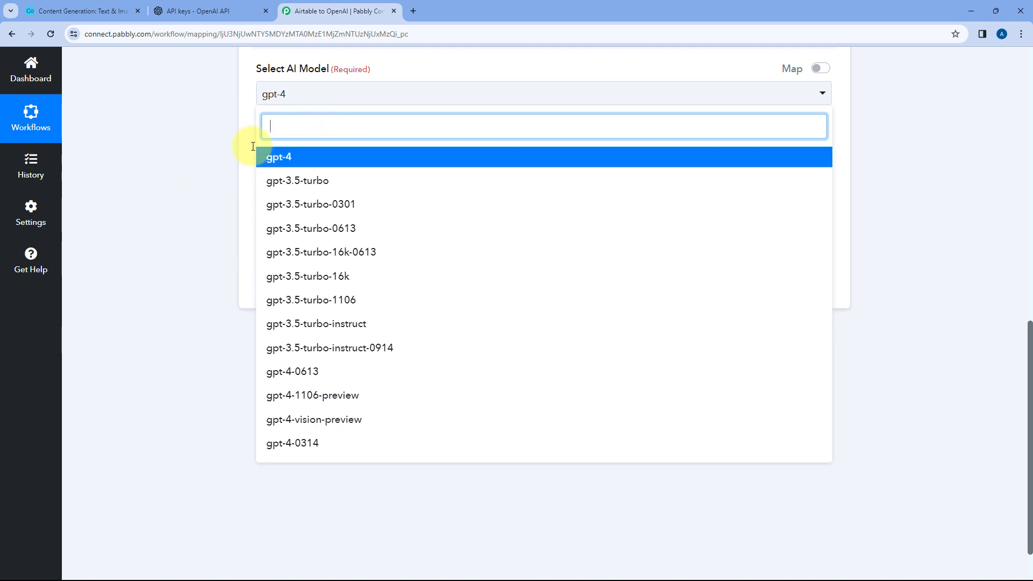
click(299, 165)
scroll(325, 157, up, 2)
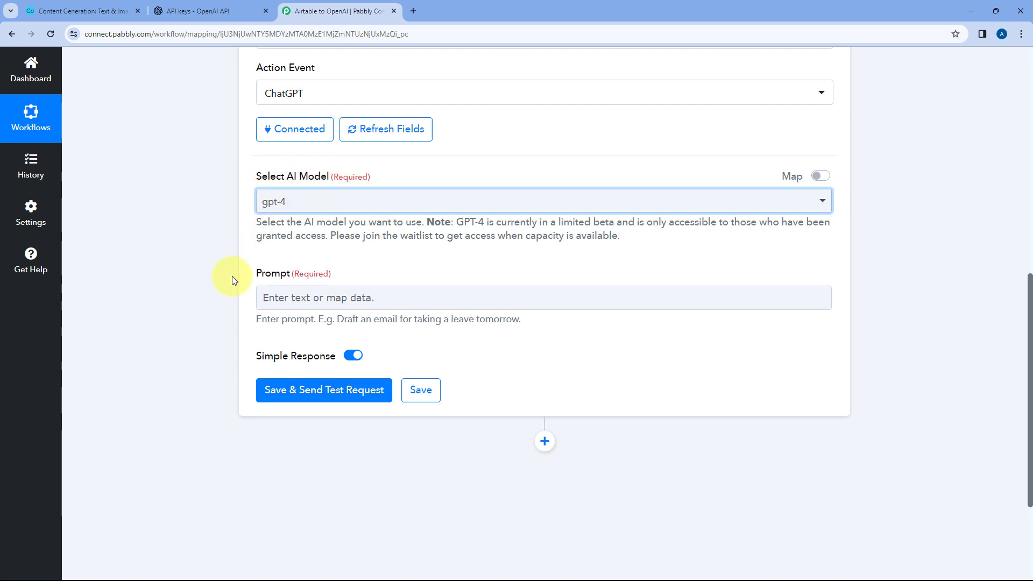
Enter "Write an article on" as the prompt, check the record's Title in Airtable, and map the Airtable Fields Title value after it
click(325, 301)
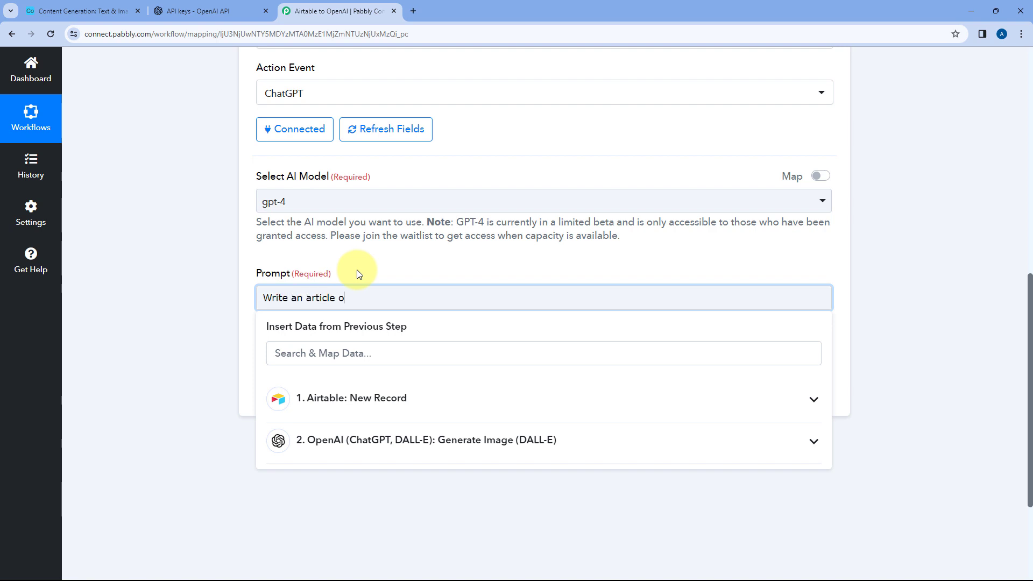
click(75, 10)
double_click(325, 193)
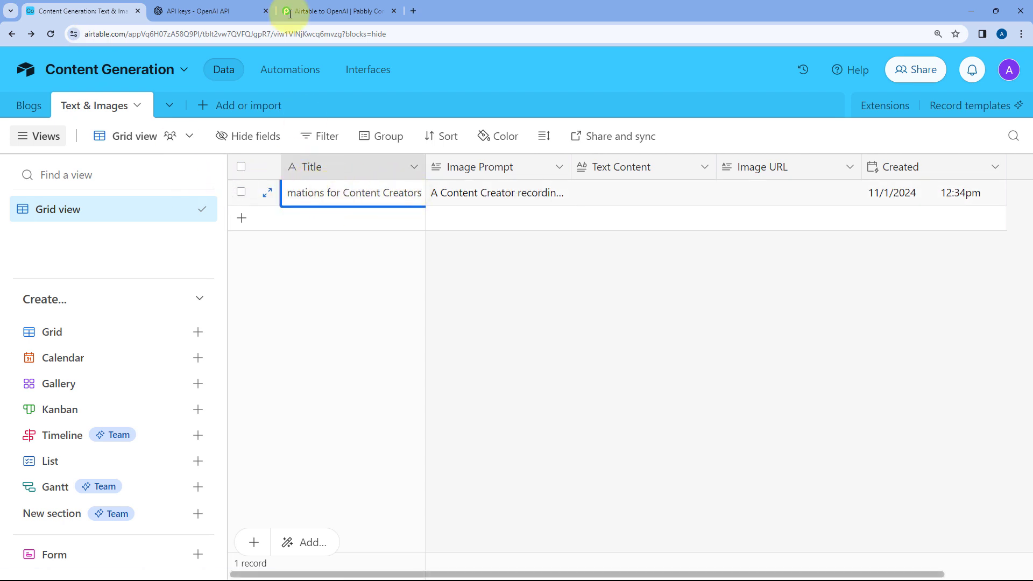
click(334, 260)
click(320, 7)
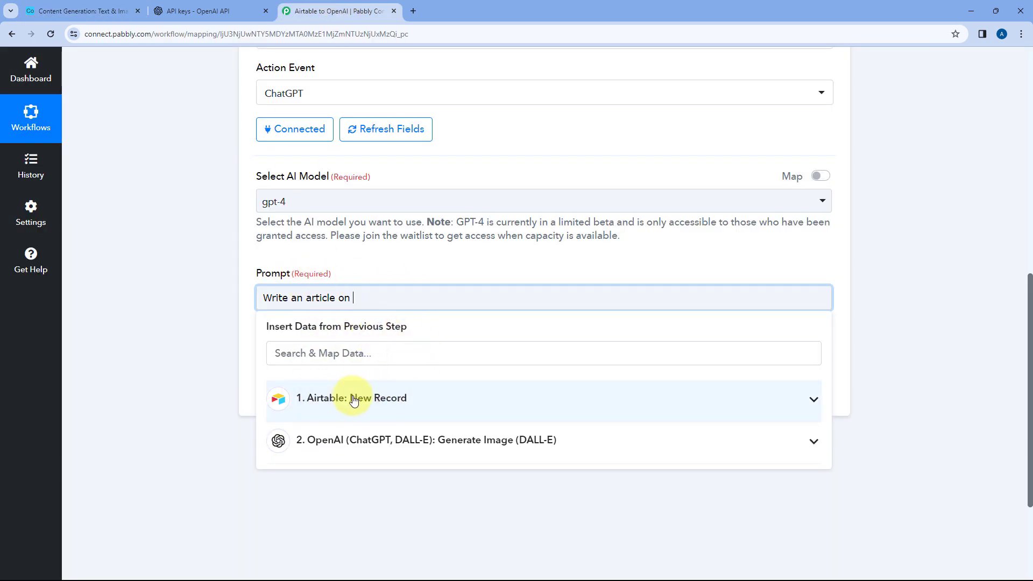
click(409, 403)
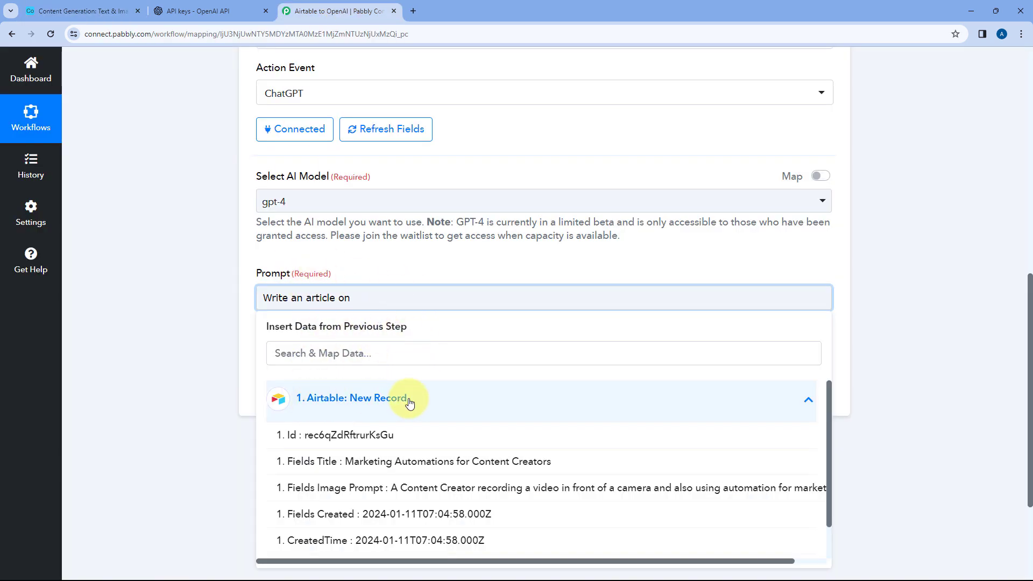
click(393, 462)
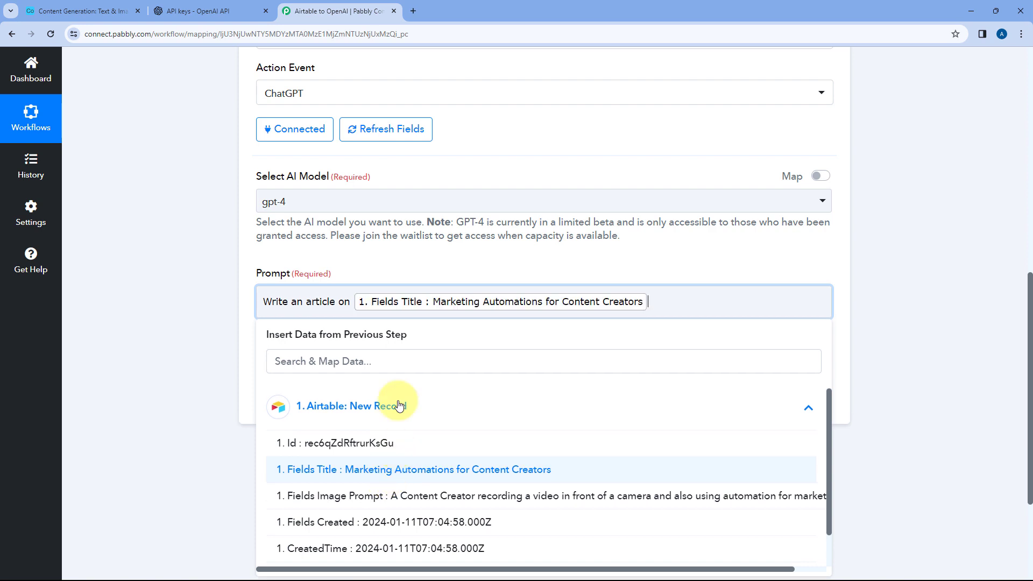
click(435, 283)
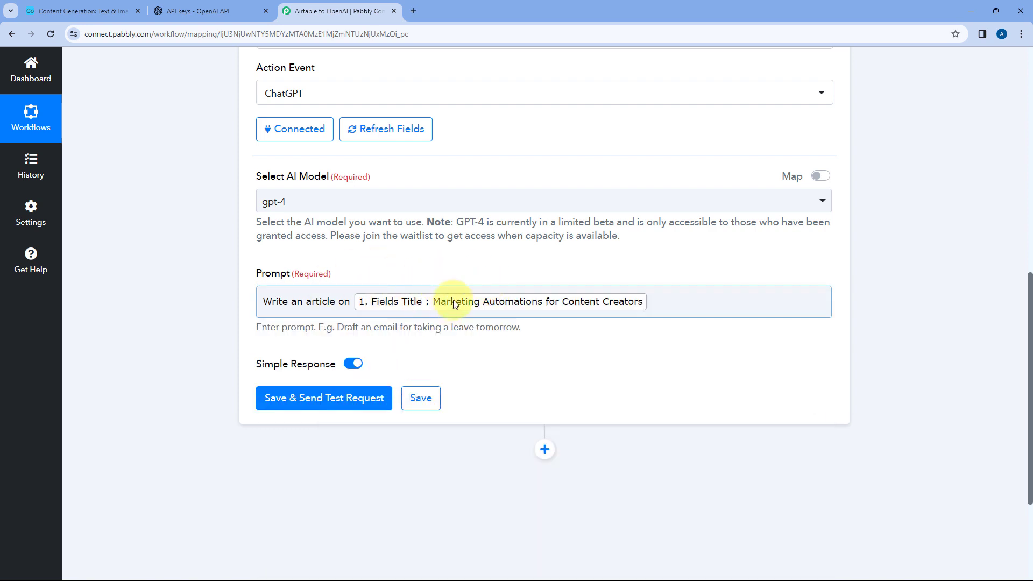
Compare the mapped prompt with the Title column of the Airtable table and return to the ChatGPT action in Pabbly Connect
click(45, 6)
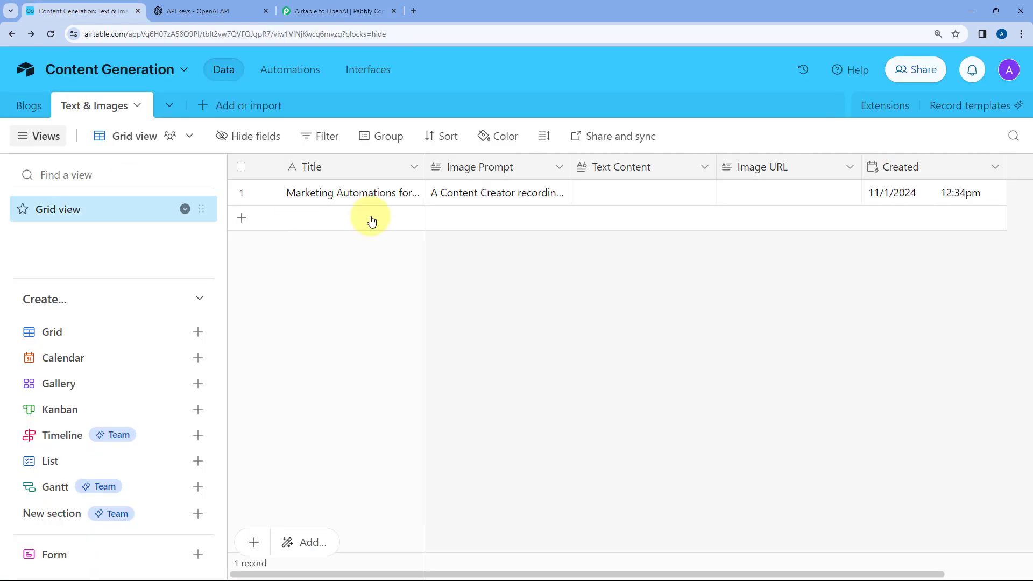
click(317, 10)
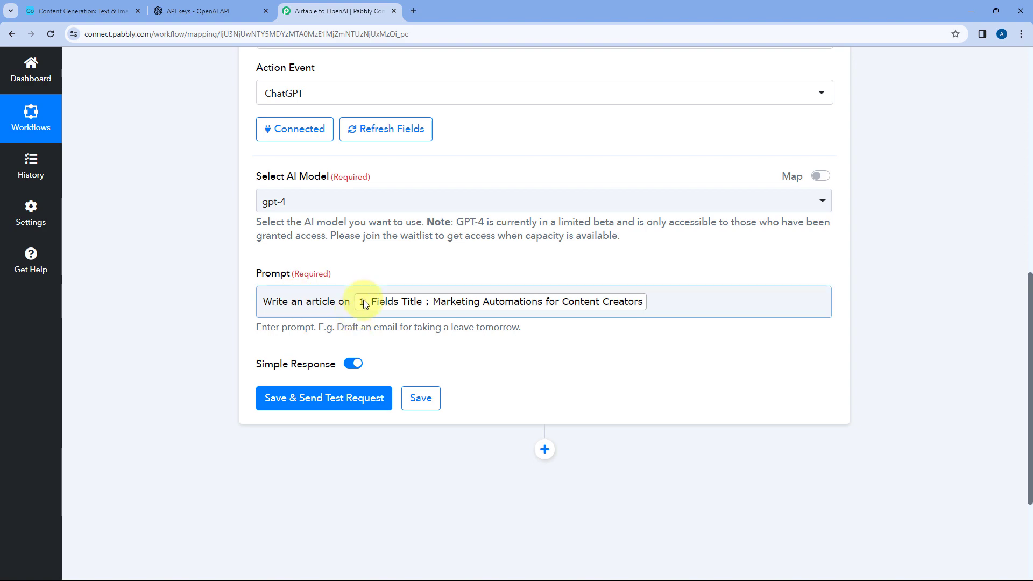
click(95, 6)
click(323, 10)
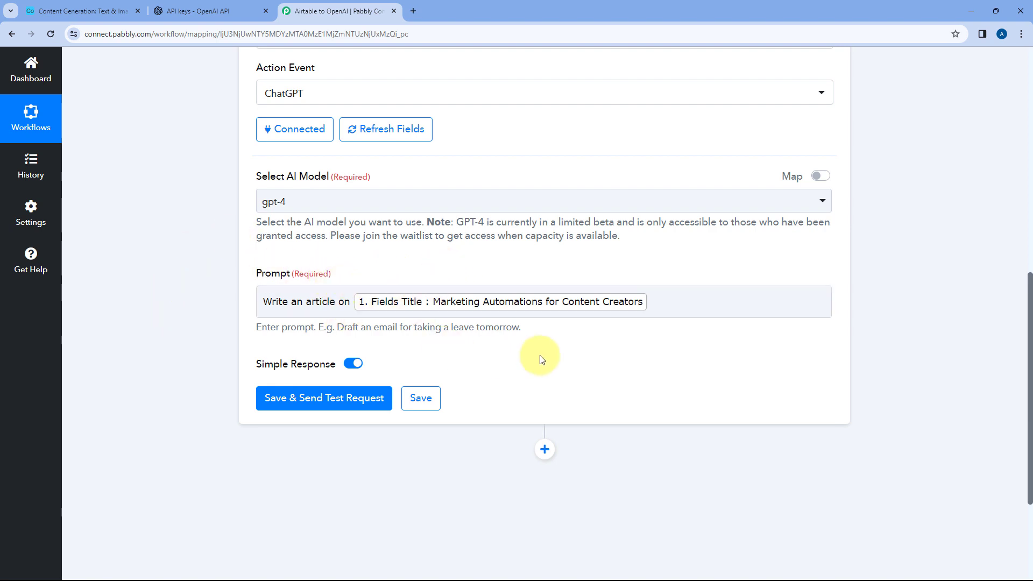
click(87, 11)
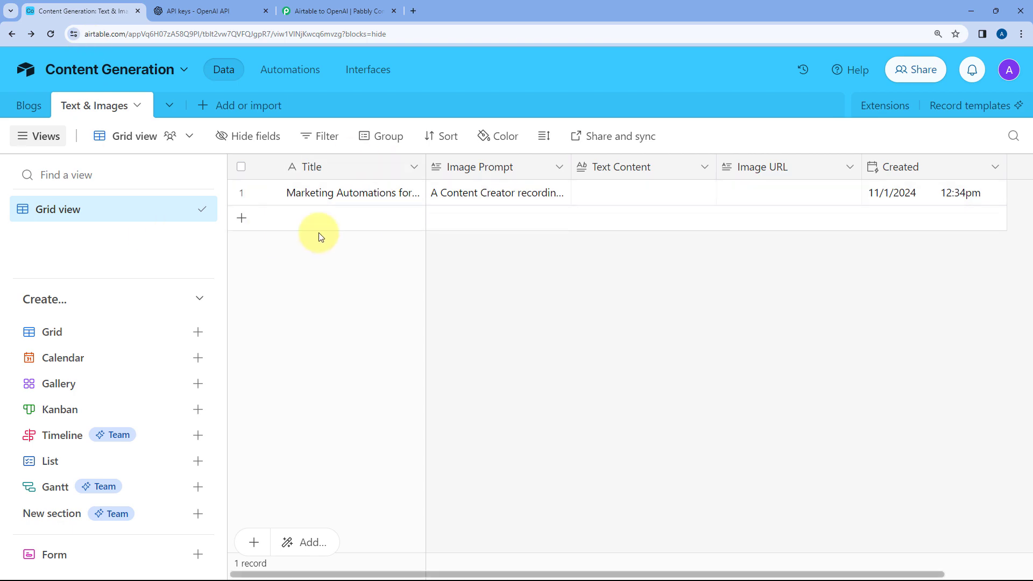
click(323, 11)
Save the ChatGPT action and send a test request to generate the article
scroll(497, 183, up, 5)
scroll(450, 134, up, 4)
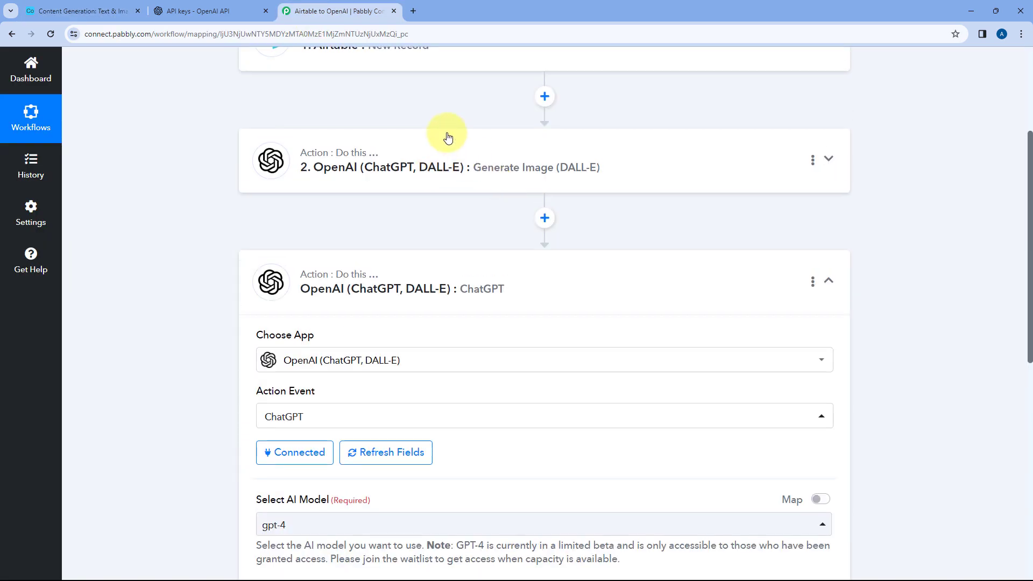
scroll(466, 240, down, 10)
scroll(366, 272, down, 2)
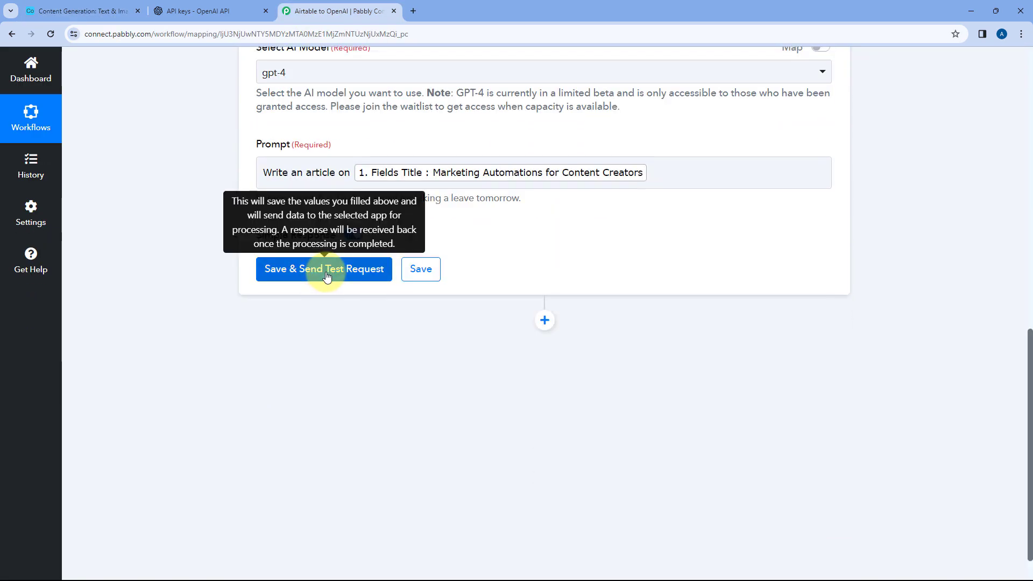
click(325, 269)
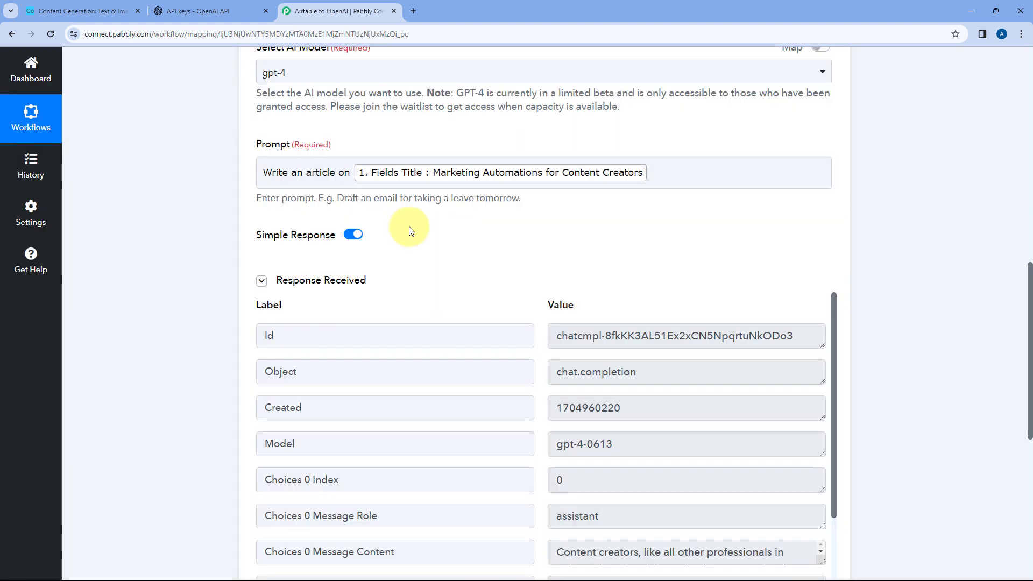
Enlarge the Choices 0 Message Content value in the received response and read through the generated article
scroll(406, 242, down, 2)
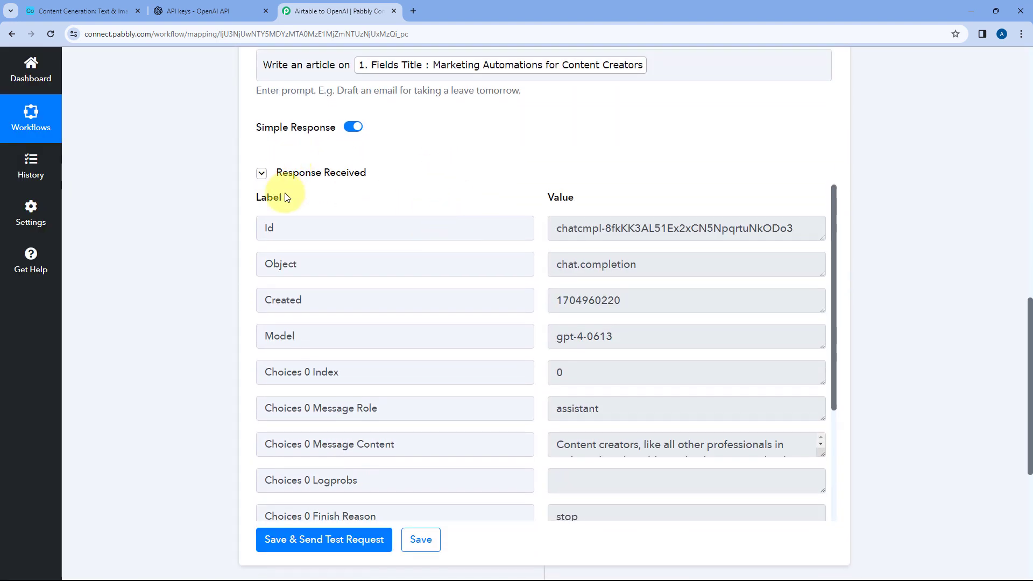
scroll(528, 235, down, 3)
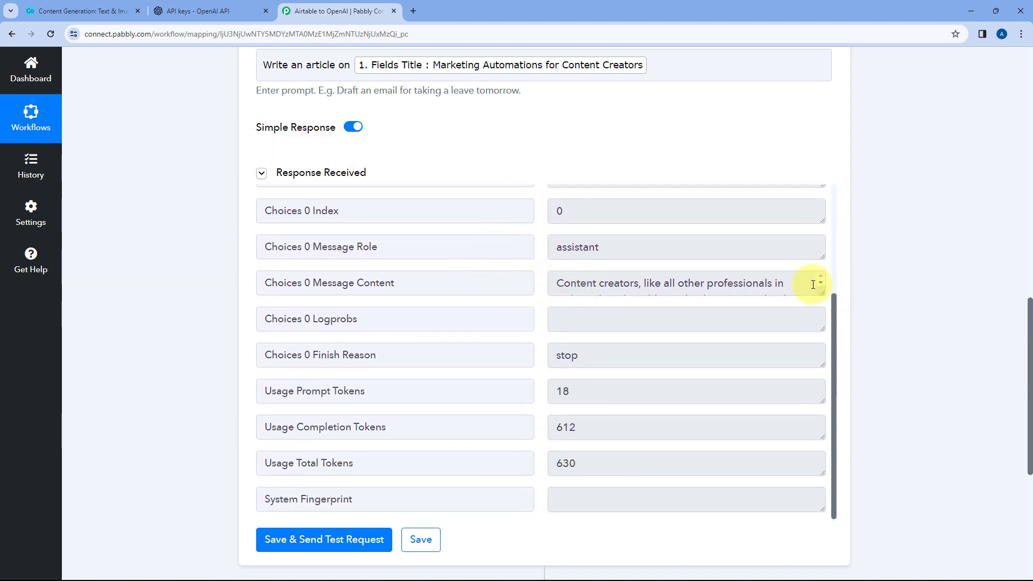
drag(820, 291, 812, 491)
scroll(623, 330, down, 10)
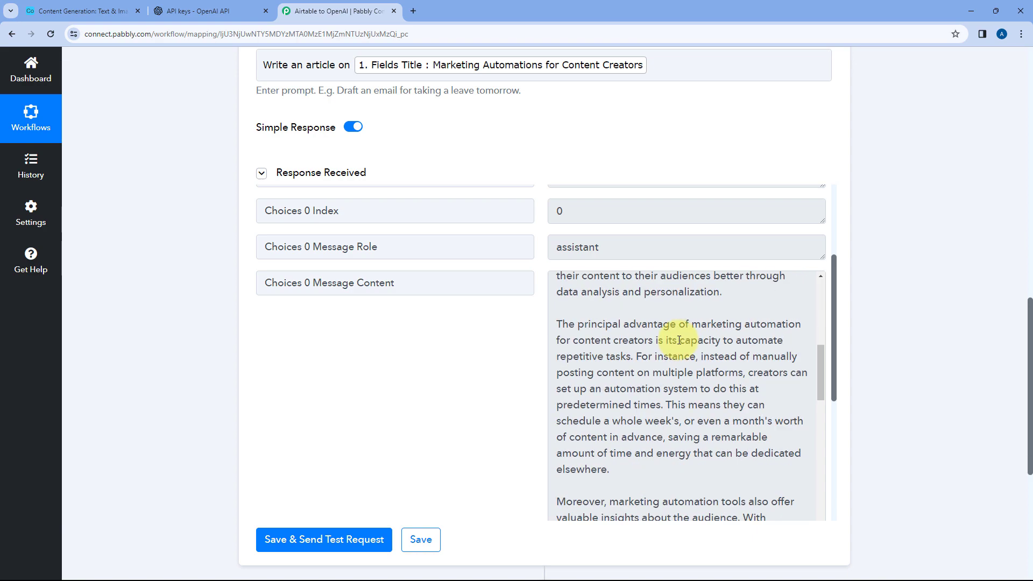
scroll(679, 340, down, 8)
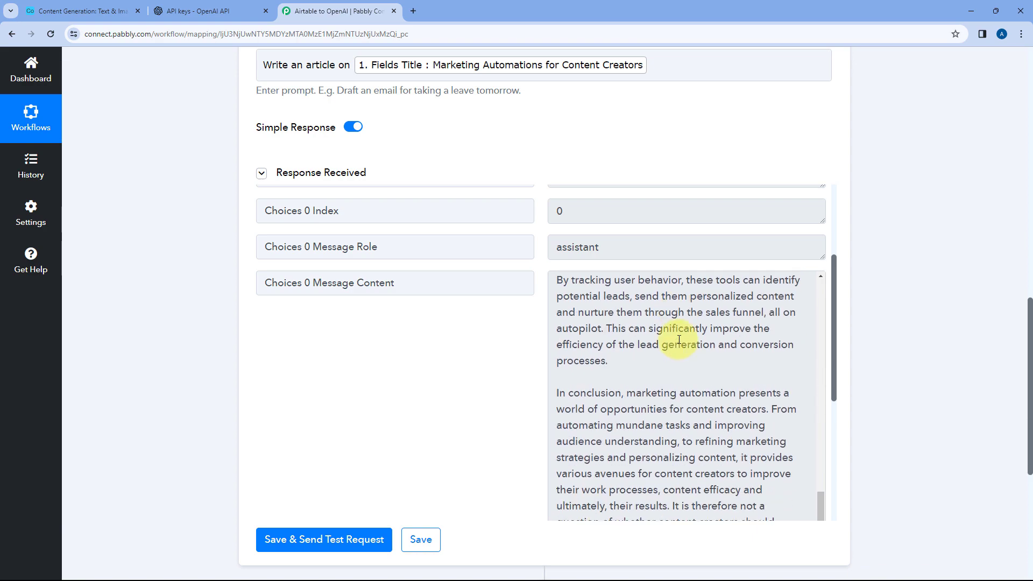
scroll(680, 339, up, 8)
scroll(679, 339, up, 10)
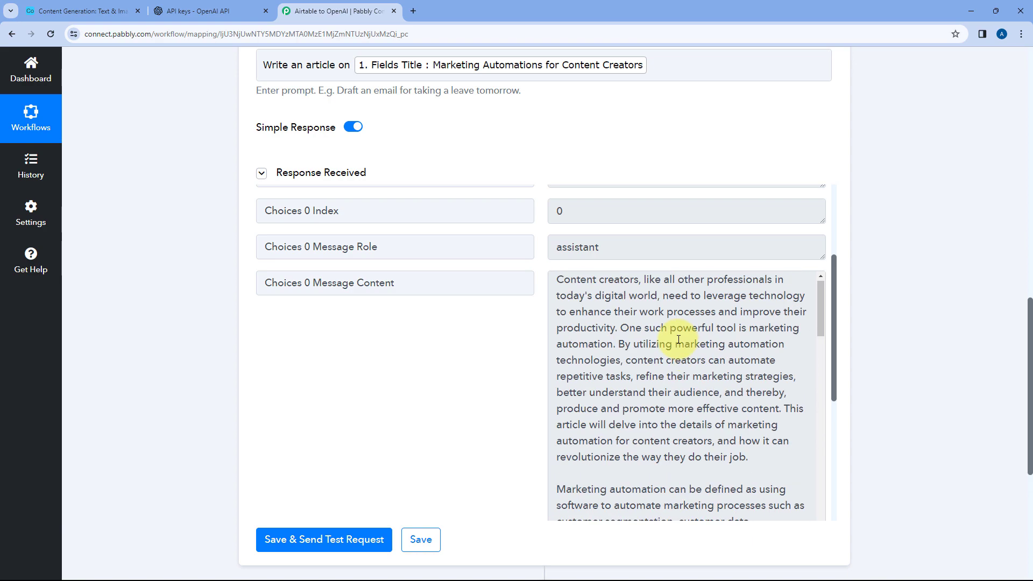
Check the record's Title in Airtable again, and compare it with the generated article in the Pabbly Connect response
click(81, 11)
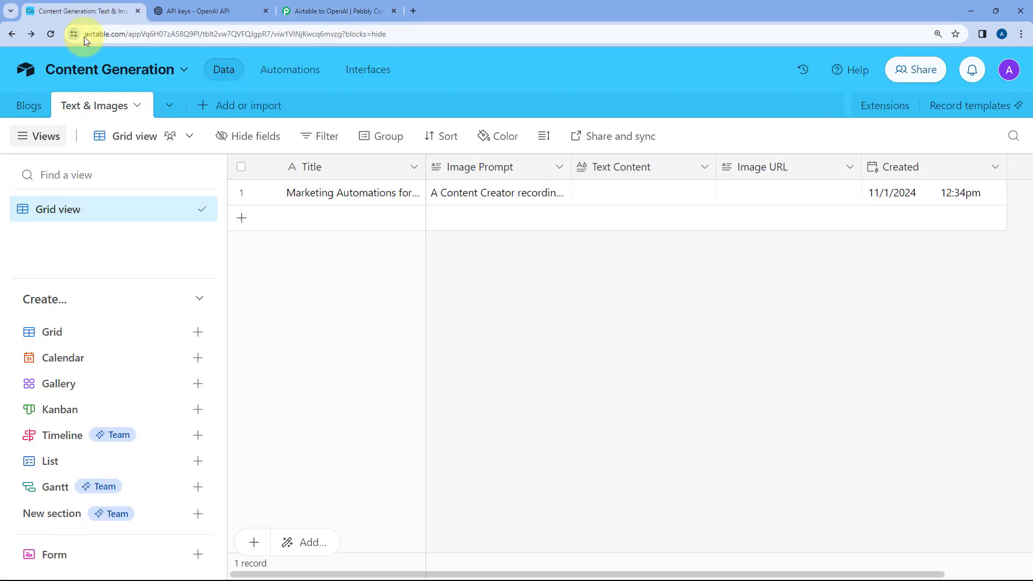
click(315, 5)
scroll(277, 242, up, 3)
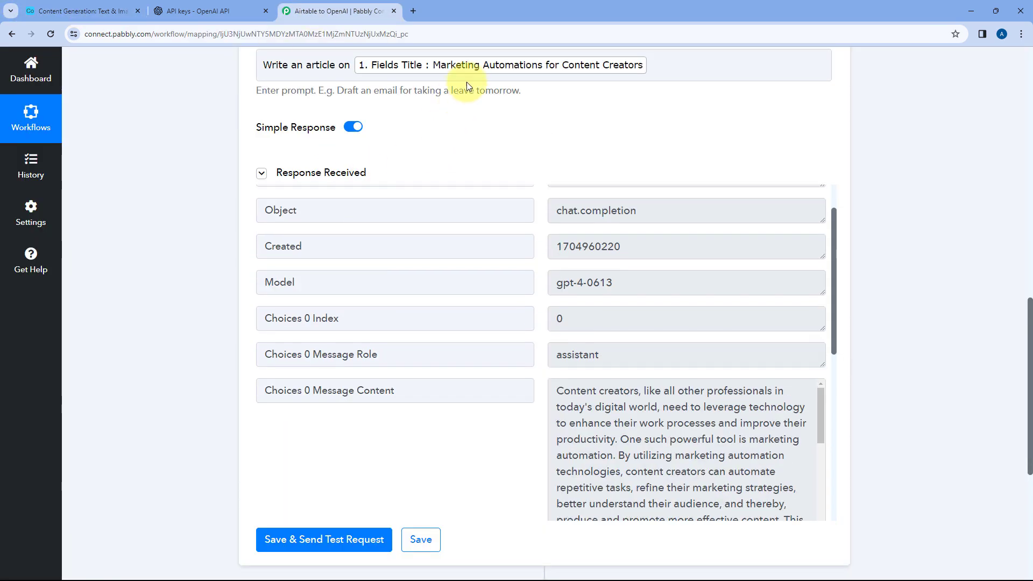
scroll(604, 388, down, 1)
scroll(590, 277, down, 3)
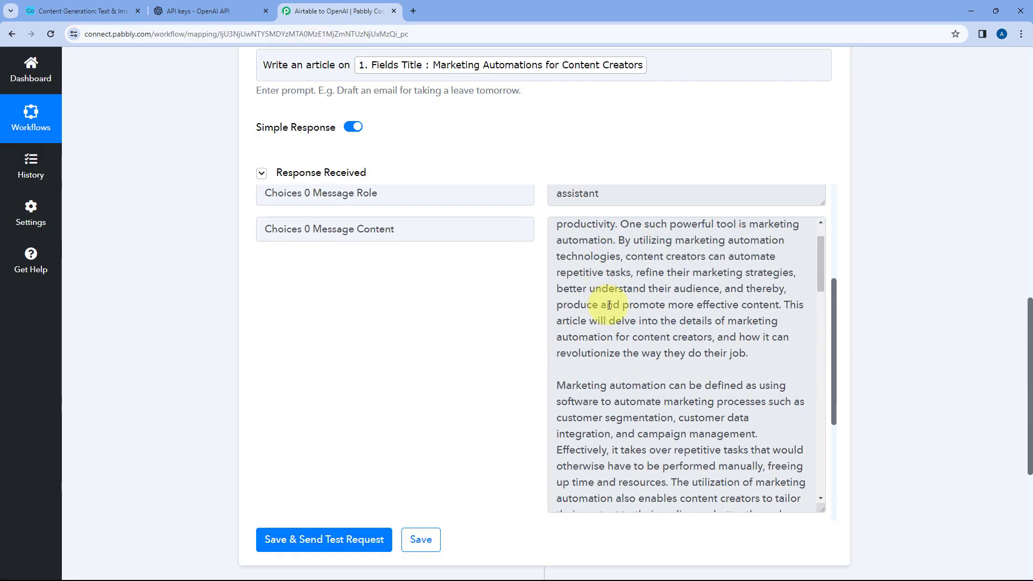
scroll(621, 254, up, 1)
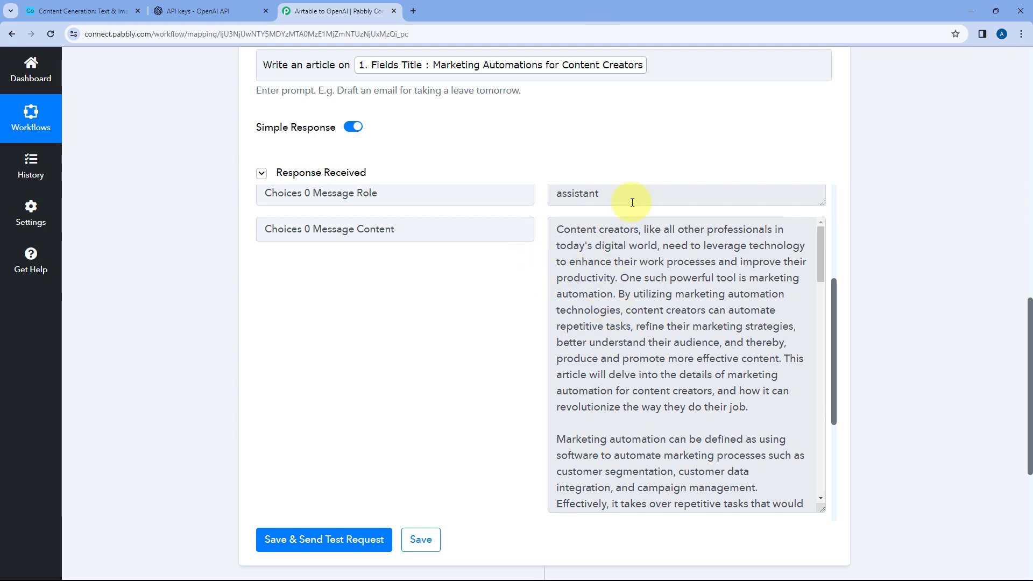
Collapse the ChatGPT action and review the workflow's steps from the Airtable trigger to the end
scroll(632, 202, up, 8)
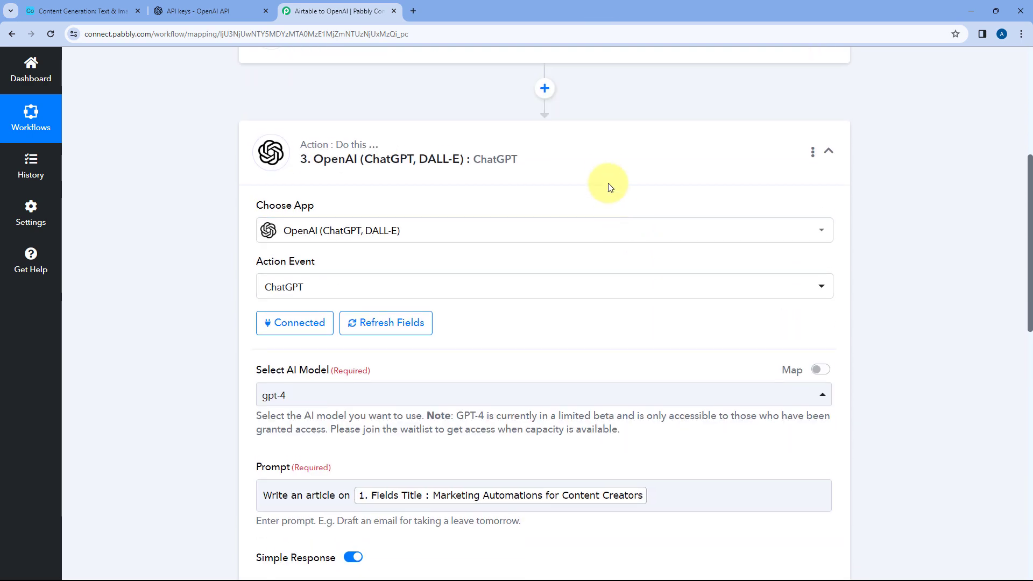
click(604, 163)
scroll(604, 167, up, 3)
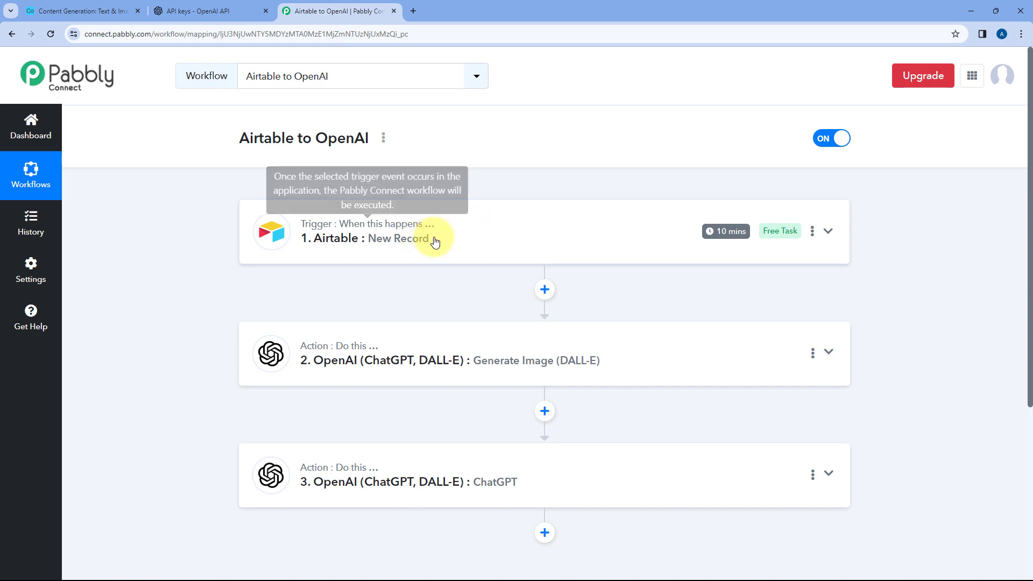
scroll(368, 214, down, 4)
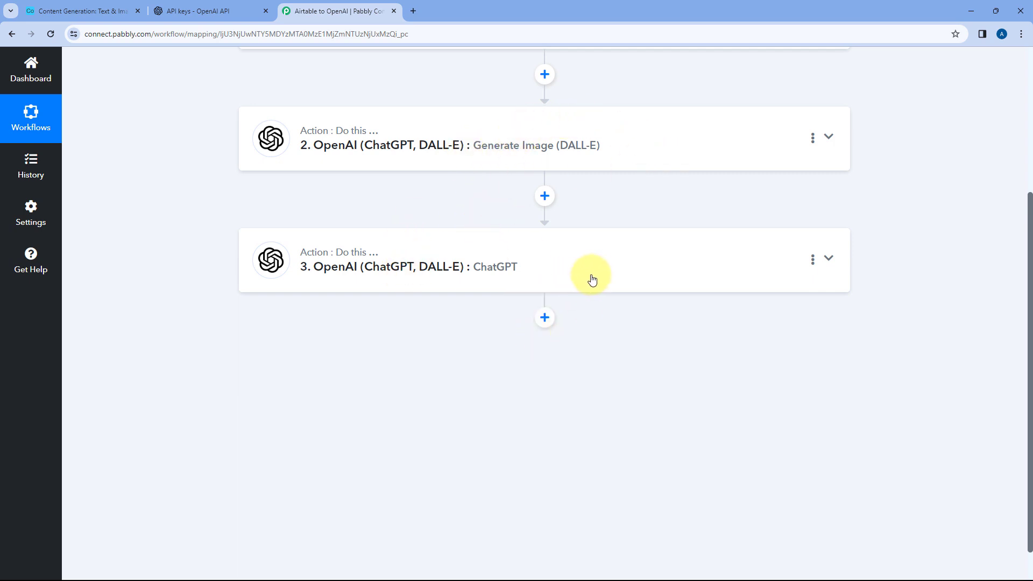
Add a new action step after the ChatGPT action, and review the Generate Image and ChatGPT actions above it
click(543, 318)
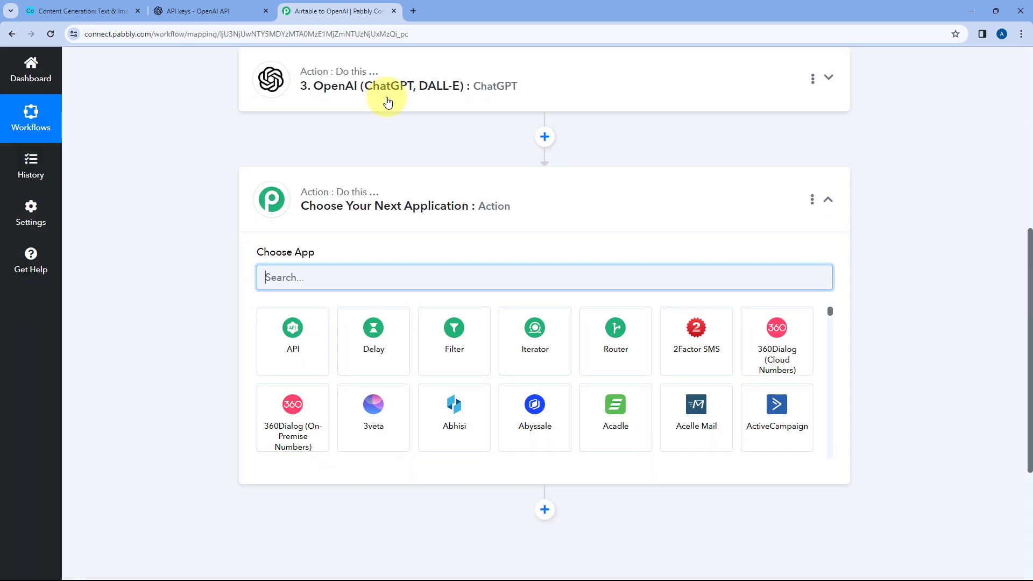
scroll(369, 166, up, 4)
click(443, 183)
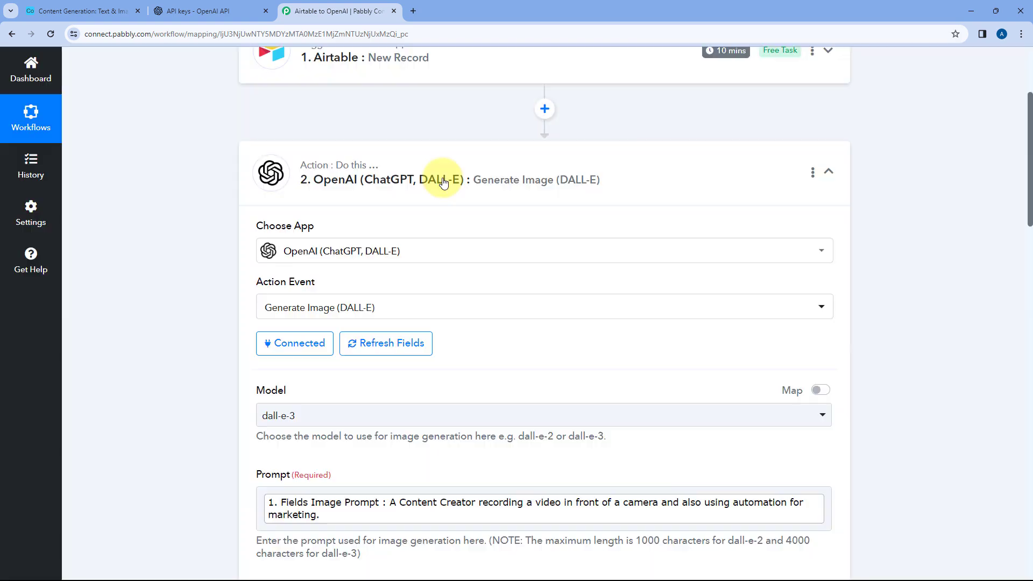
click(442, 203)
scroll(436, 210, down, 2)
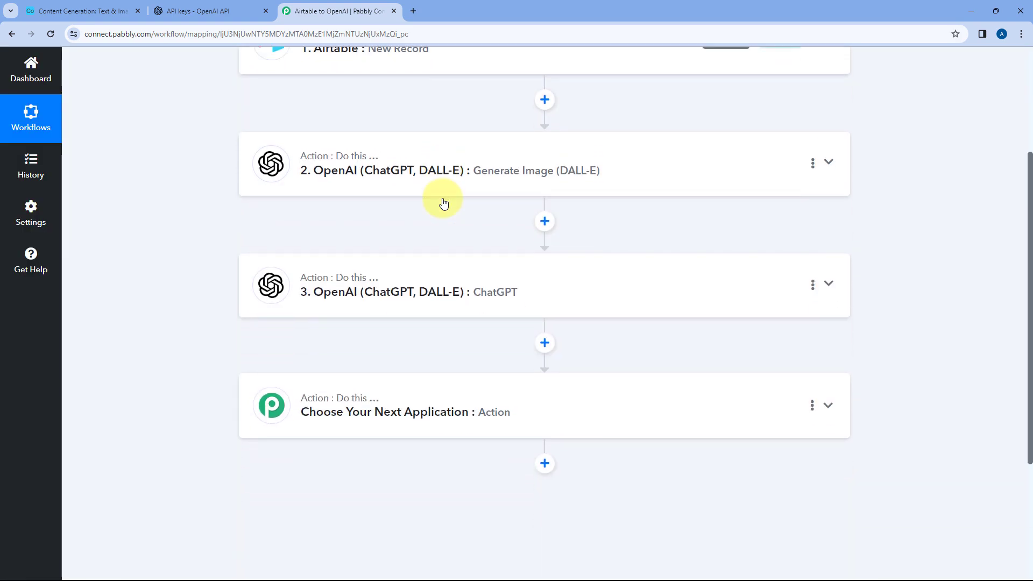
click(431, 221)
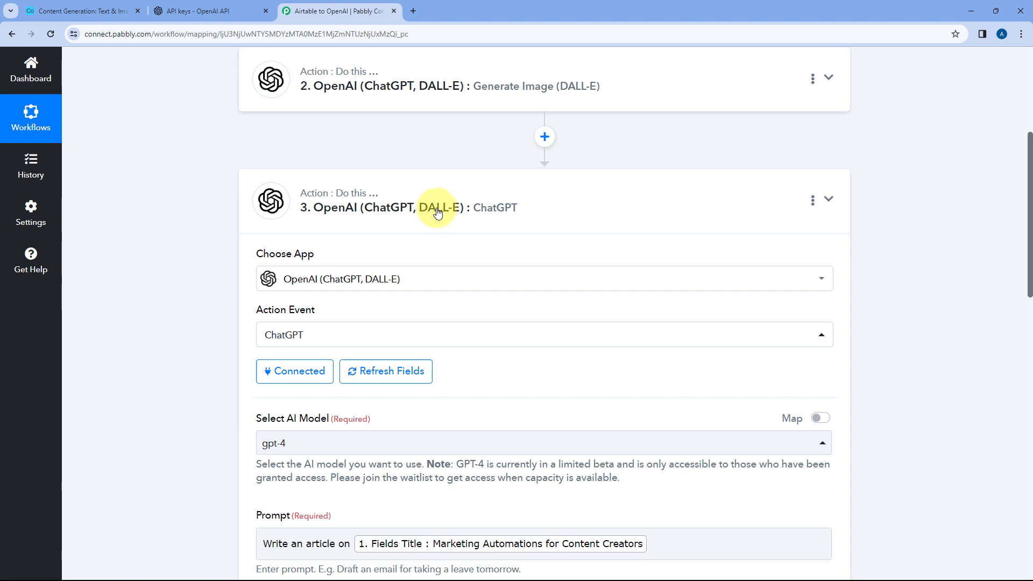
click(438, 208)
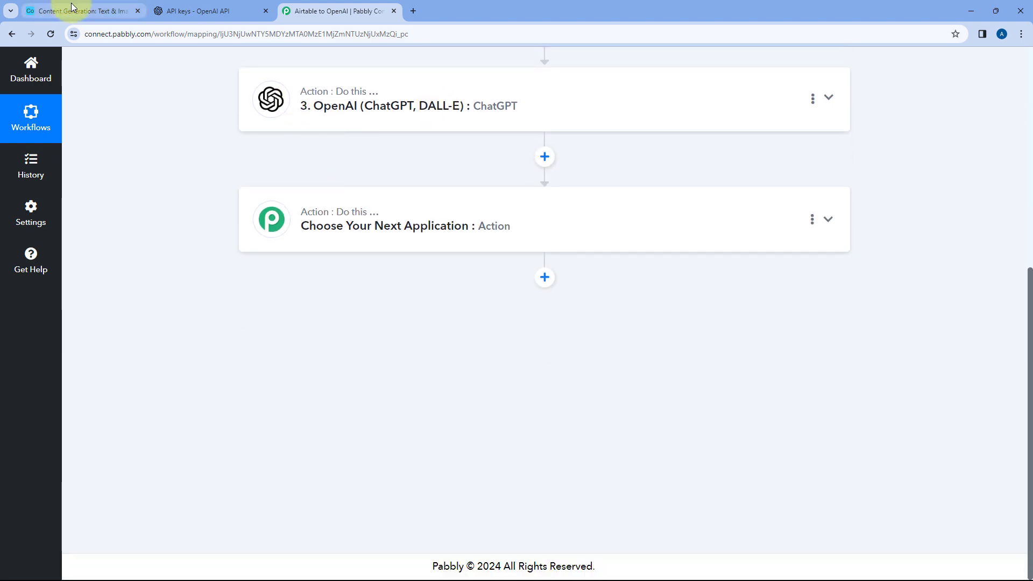
Check the Text & Images table in Airtable, and choose Airtable as the app for the new Pabbly Connect action step
click(80, 11)
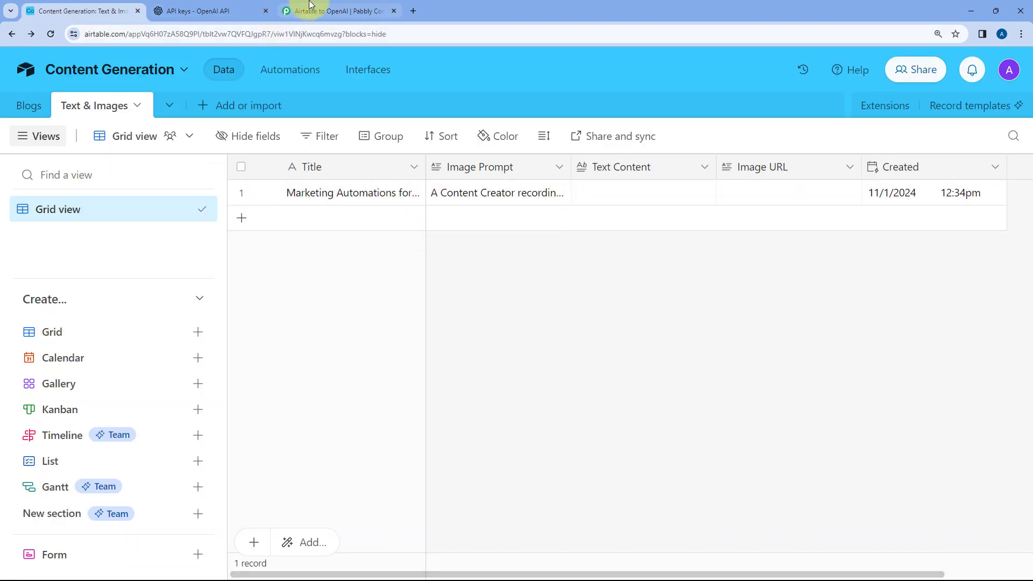
click(339, 11)
click(368, 221)
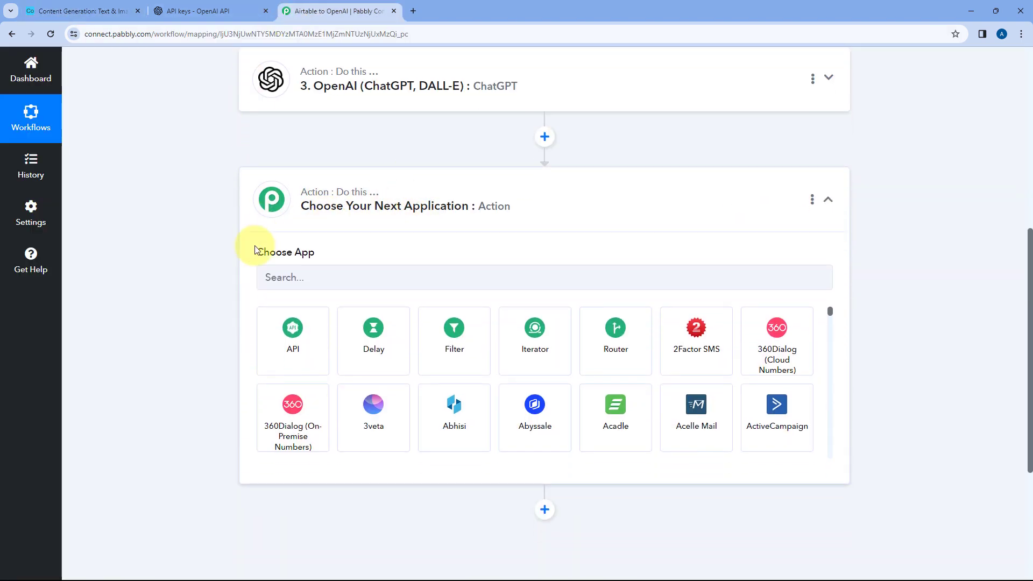
click(308, 278)
text(Airta)
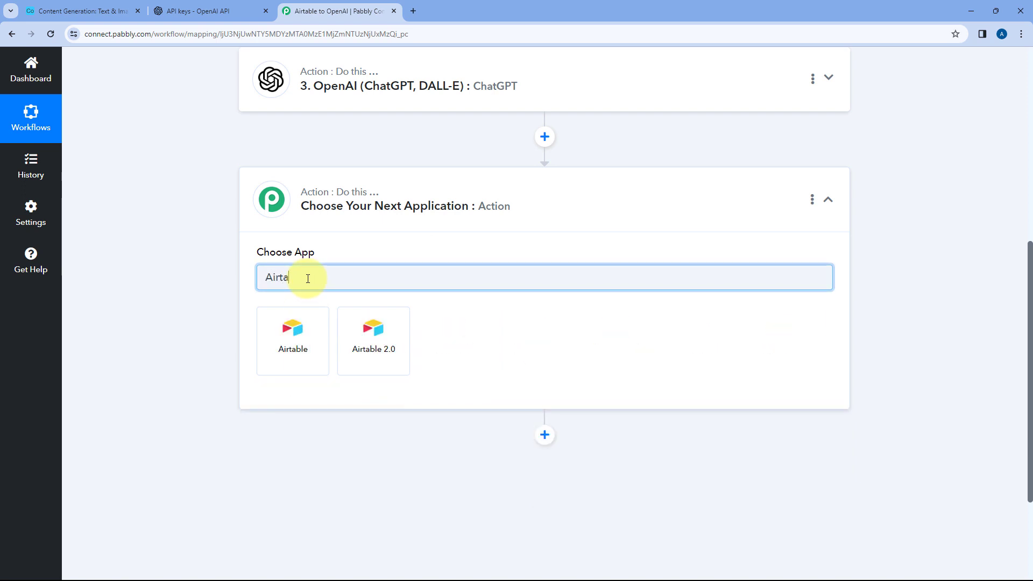
text(ble)
click(295, 338)
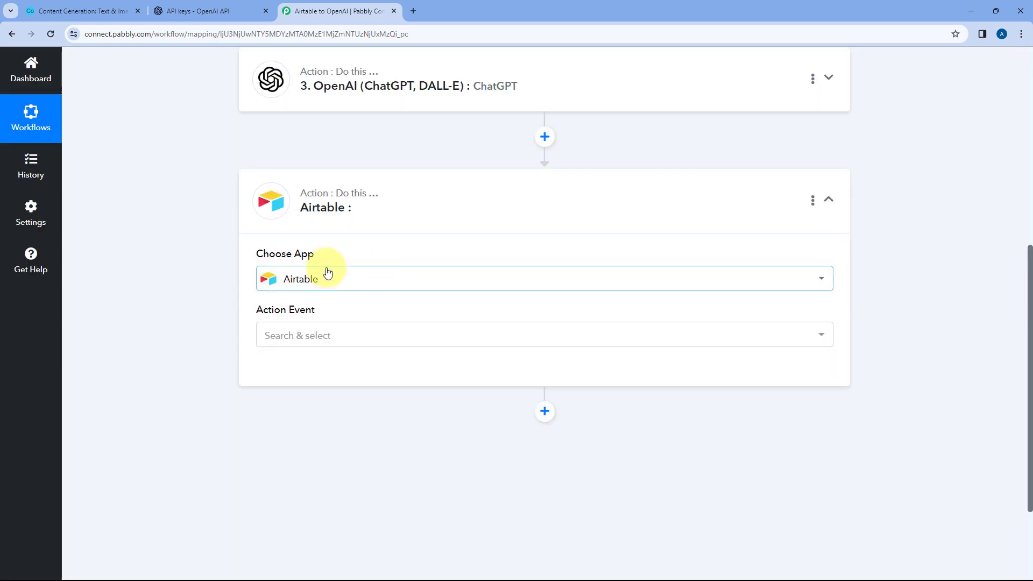
Set the Airtable action event to Update Record and connect it through the existing connection Airtable #17
click(351, 335)
scroll(204, 321, down, 3)
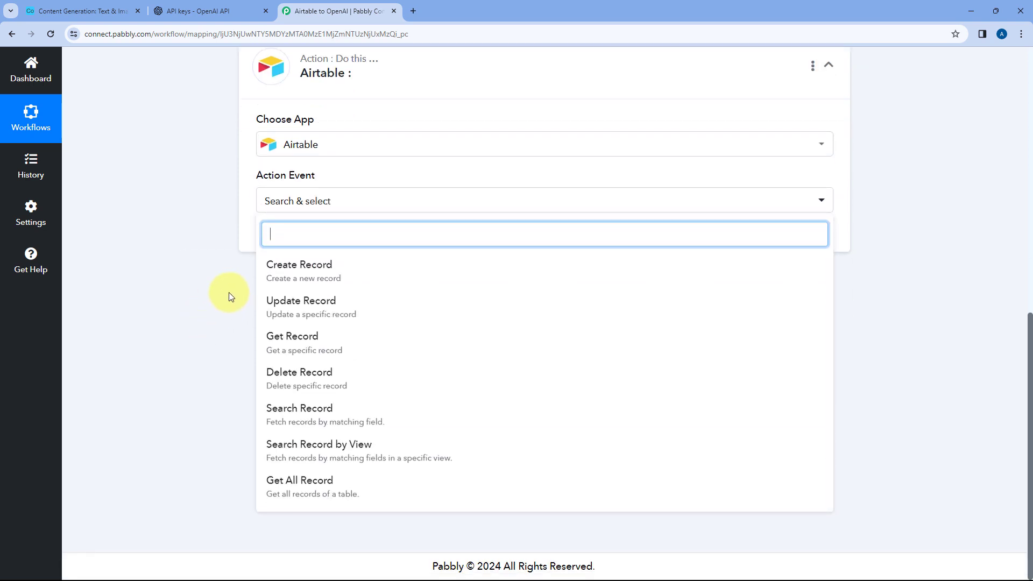
click(309, 301)
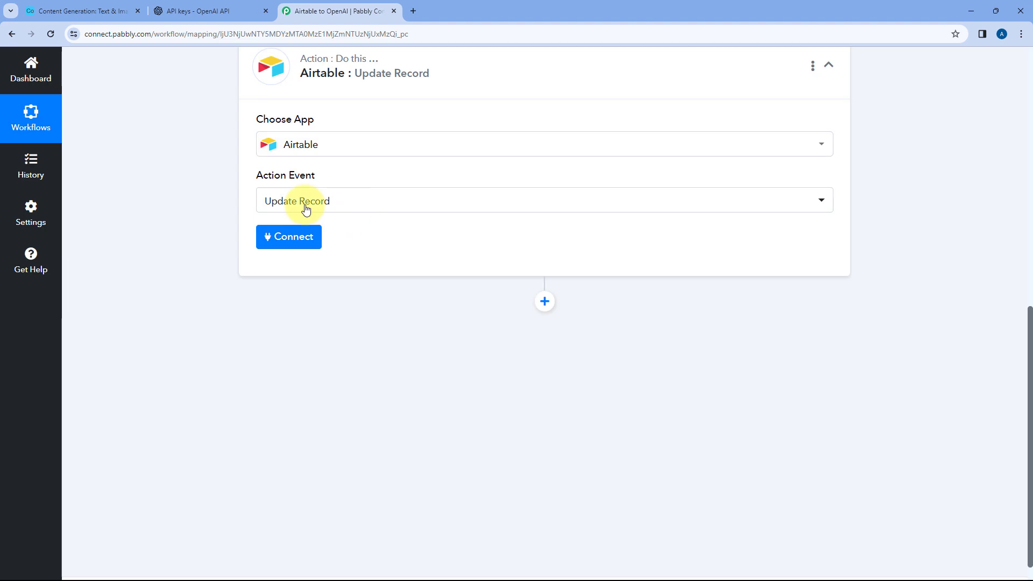
click(281, 243)
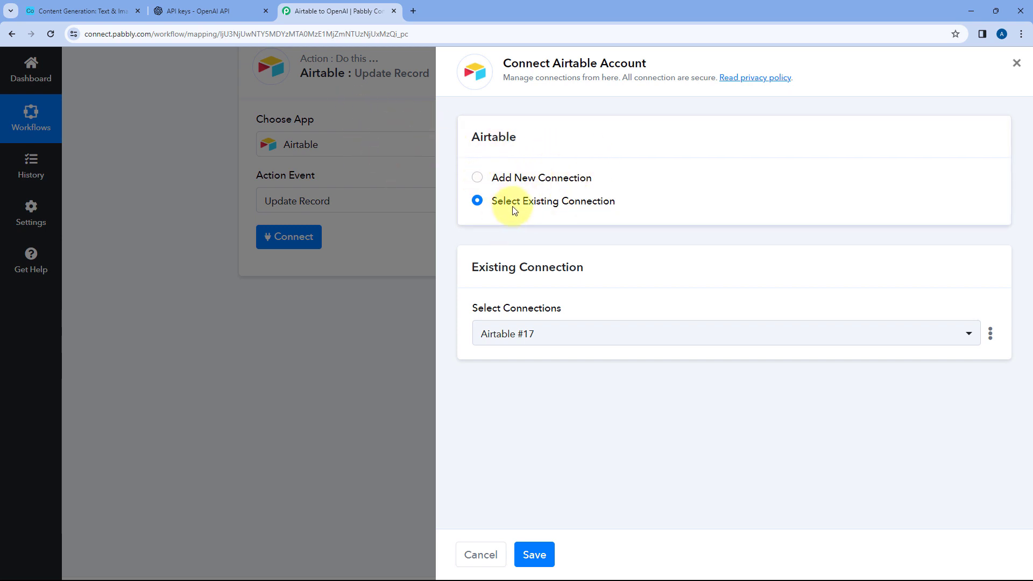
click(534, 555)
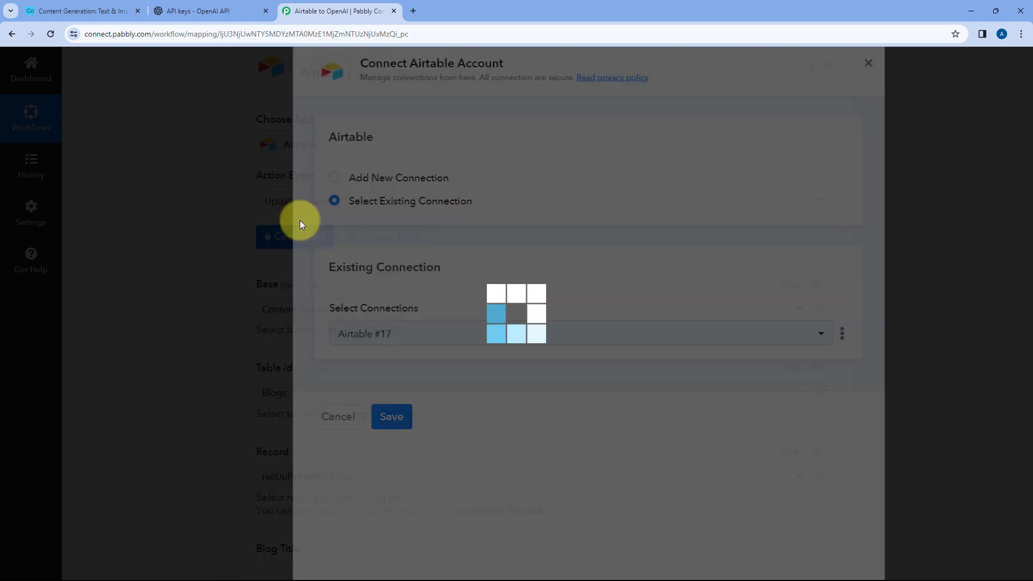
Select the Content Generation base and the Text & Images table for the record update, checking the table in Airtable
scroll(437, 269, down, 2)
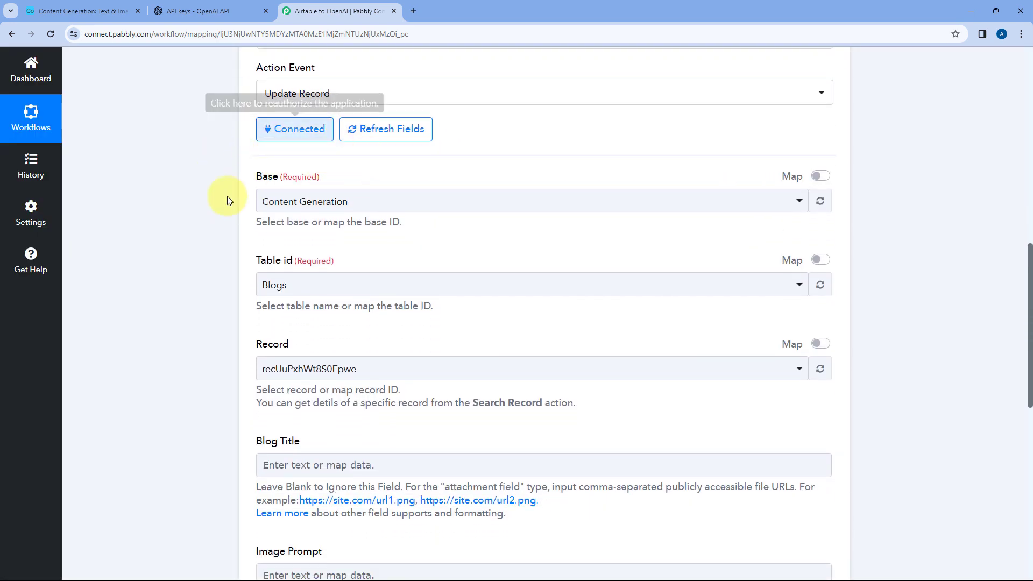
click(333, 201)
click(300, 264)
scroll(269, 231, down, 1)
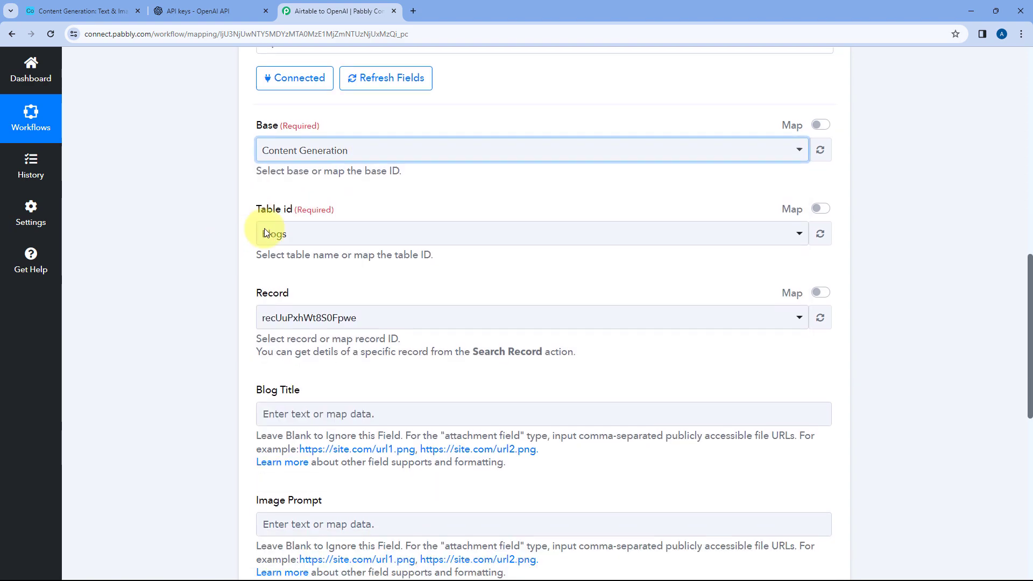
click(293, 232)
click(299, 318)
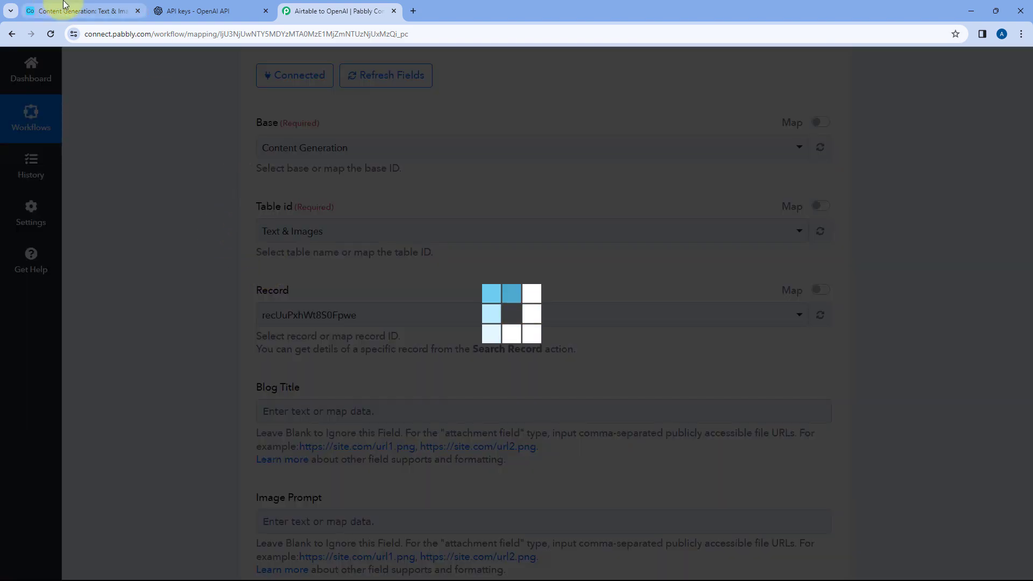
click(80, 11)
click(347, 11)
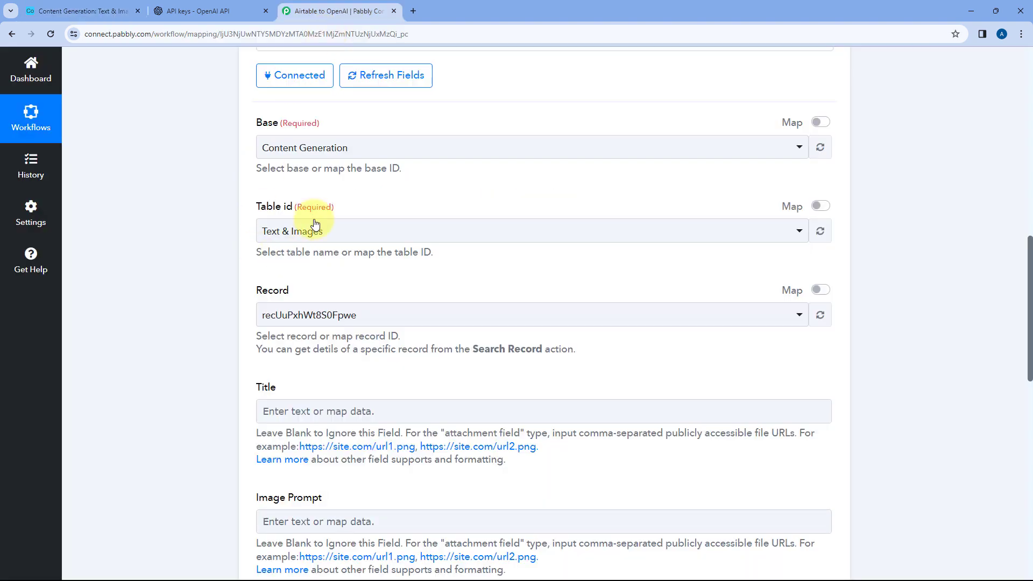
Examine the record IDs offered for the Record field and compare them with the rows of the Airtable table
scroll(321, 213, down, 1)
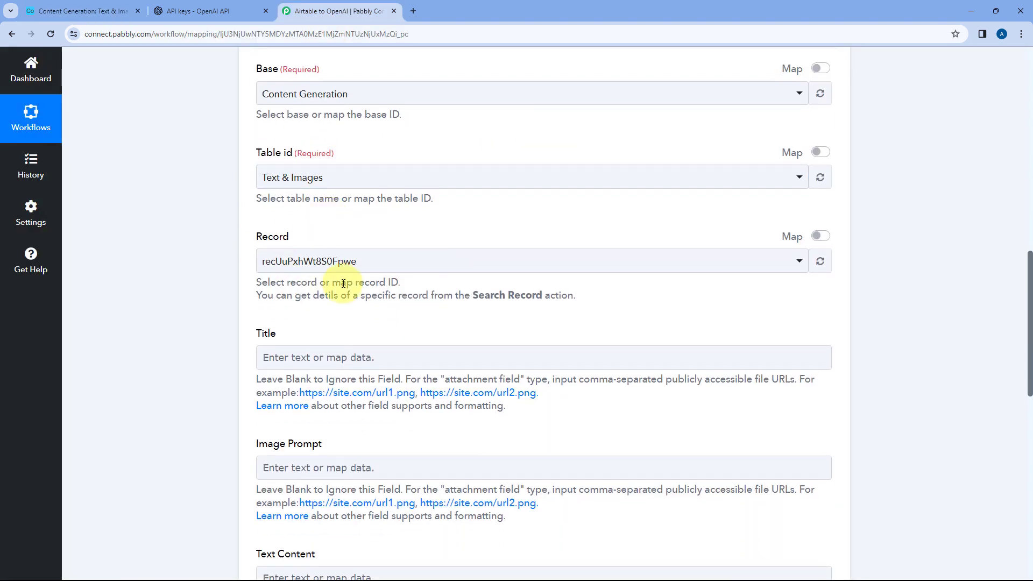
click(370, 262)
click(217, 242)
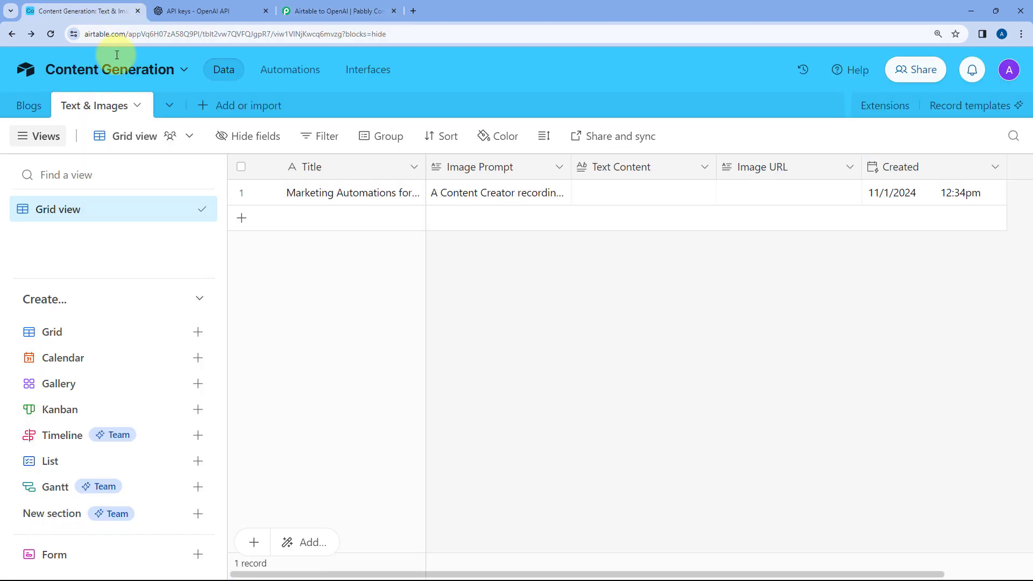
click(108, 11)
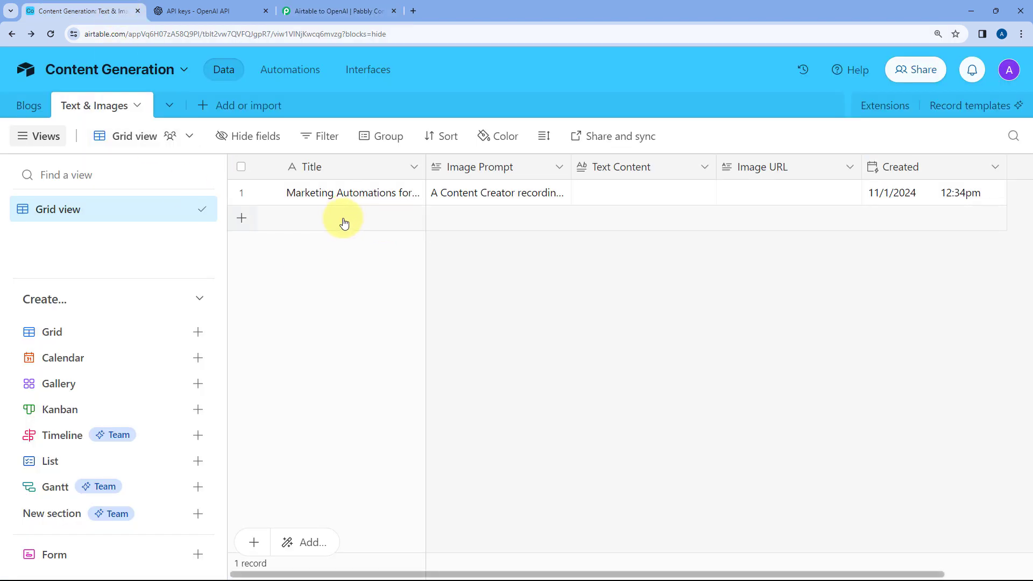
click(337, 11)
scroll(353, 224, up, 3)
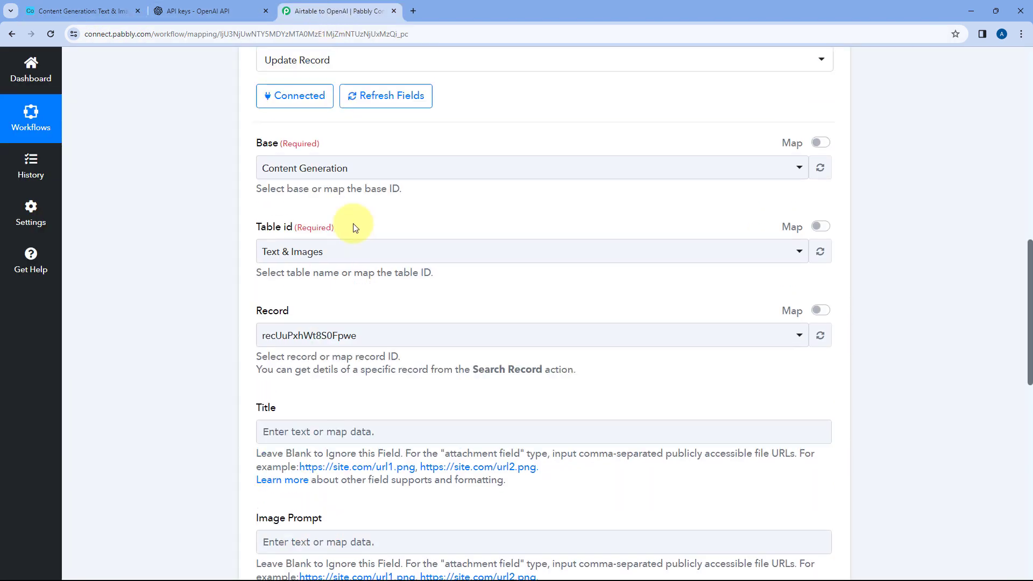
scroll(476, 320, down, 1)
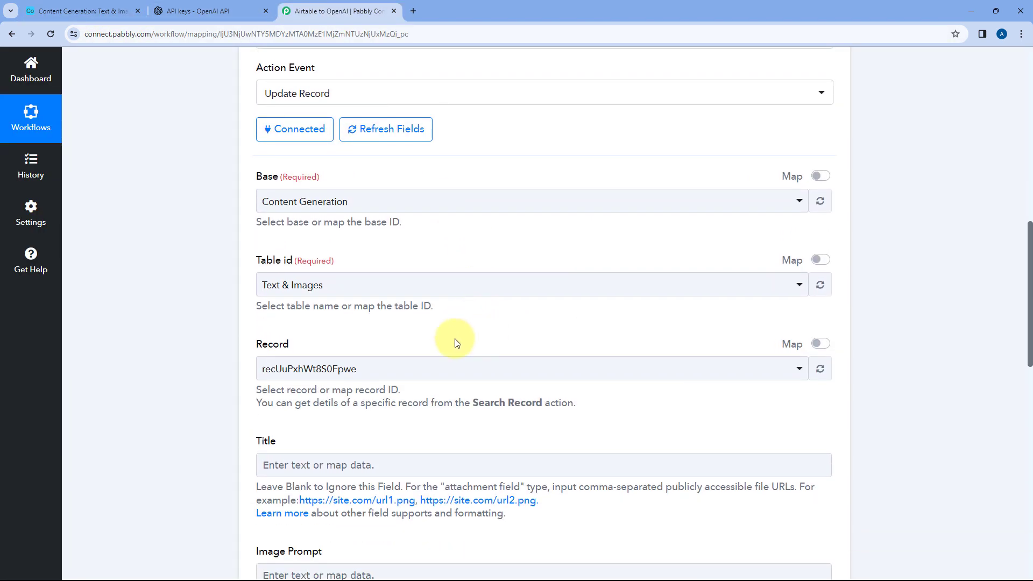
click(427, 370)
scroll(441, 346, down, 2)
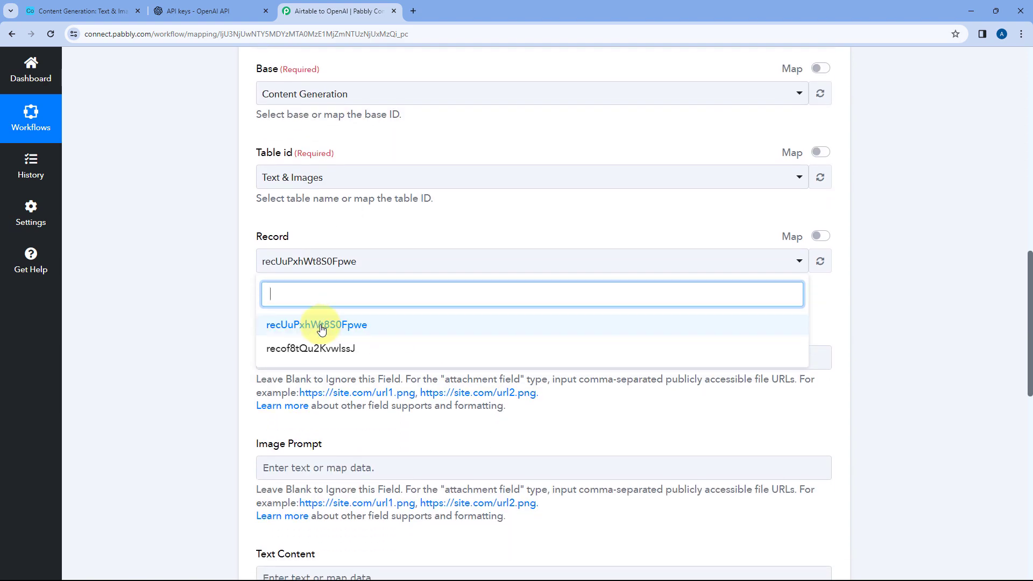
click(406, 239)
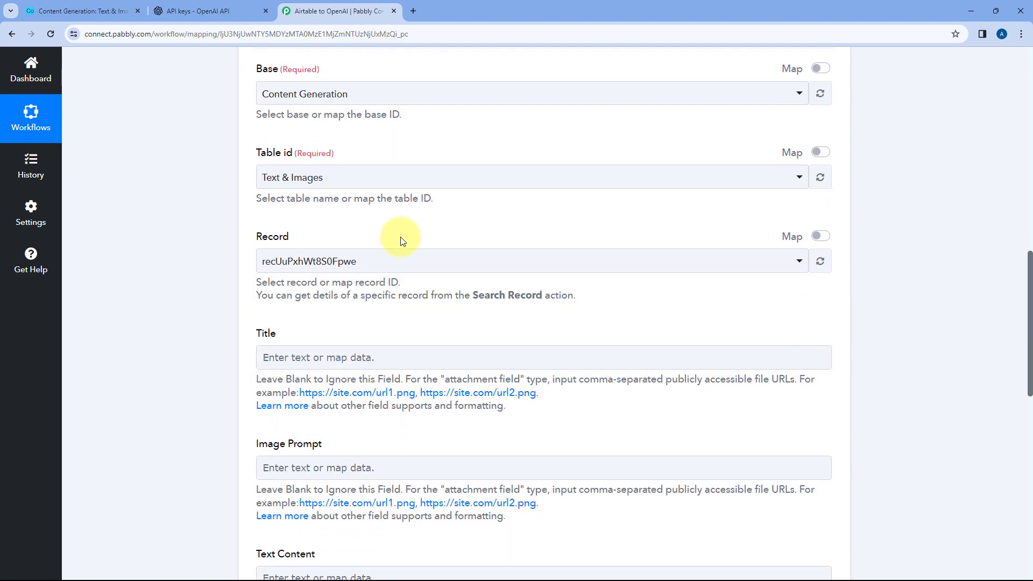
Locate the new record's Id value in the response received by the Airtable New Record trigger
scroll(408, 242, up, 14)
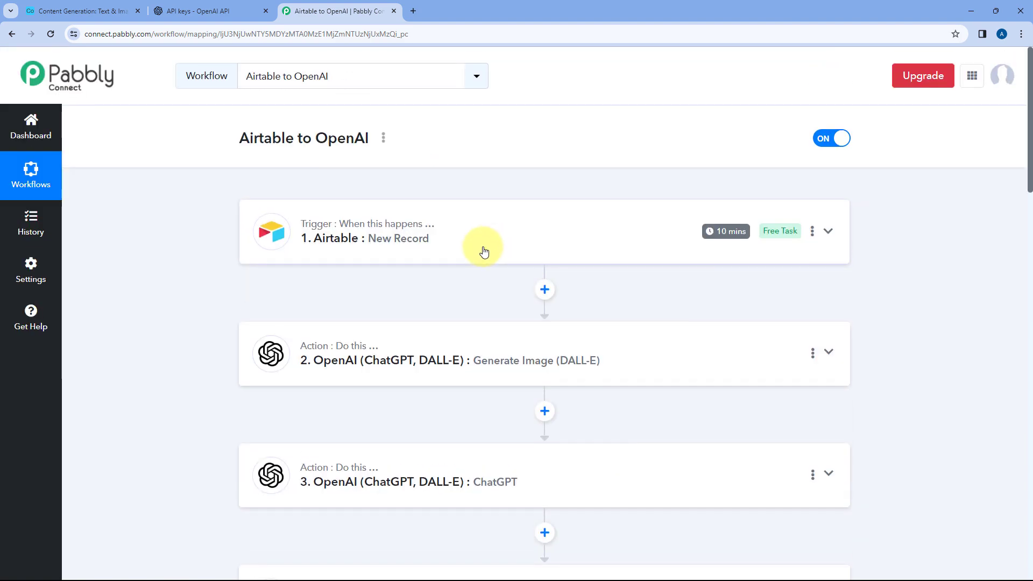
click(484, 251)
scroll(183, 253, down, 8)
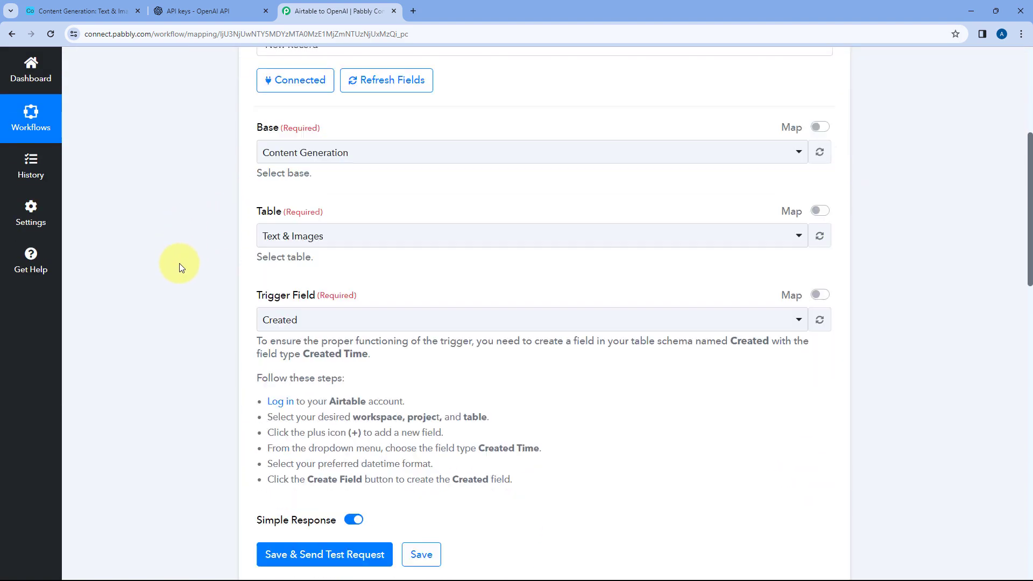
scroll(181, 268, down, 3)
drag(727, 276, 531, 276)
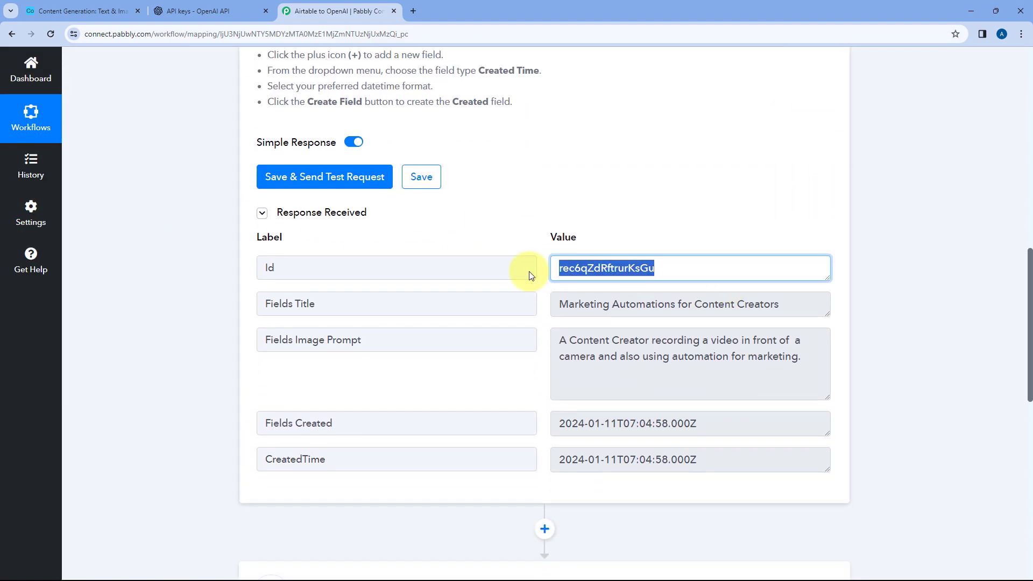
click(542, 269)
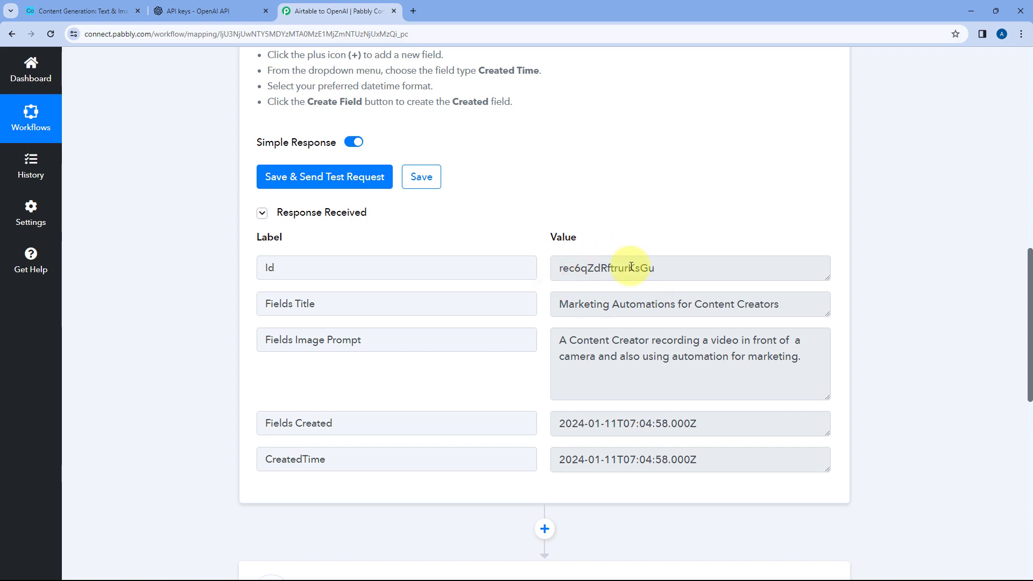
scroll(223, 284, down, 9)
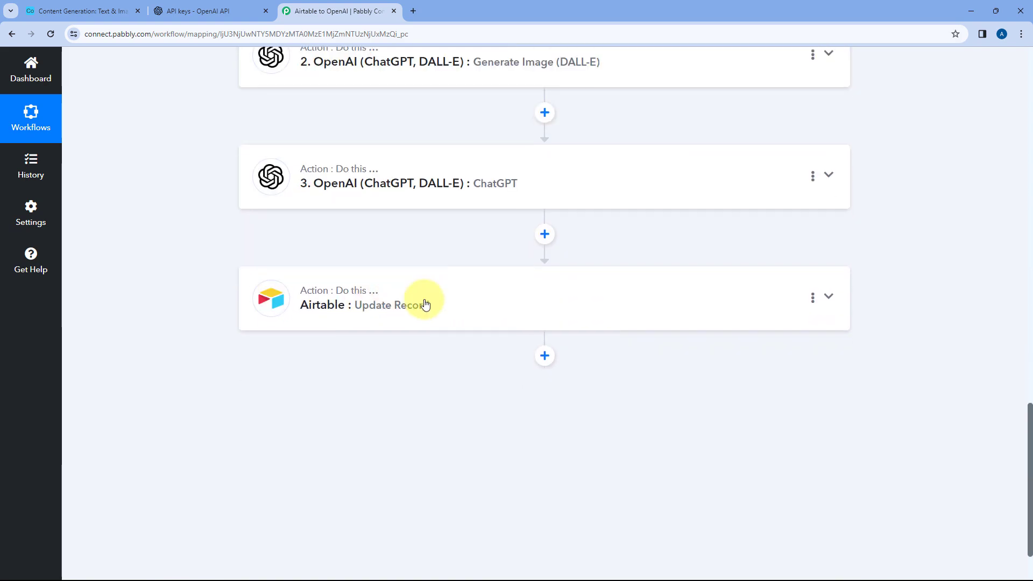
Enable mapping for the Update Record action's Record field and replace its fixed ID with the Id from the Airtable New Record trigger
click(384, 303)
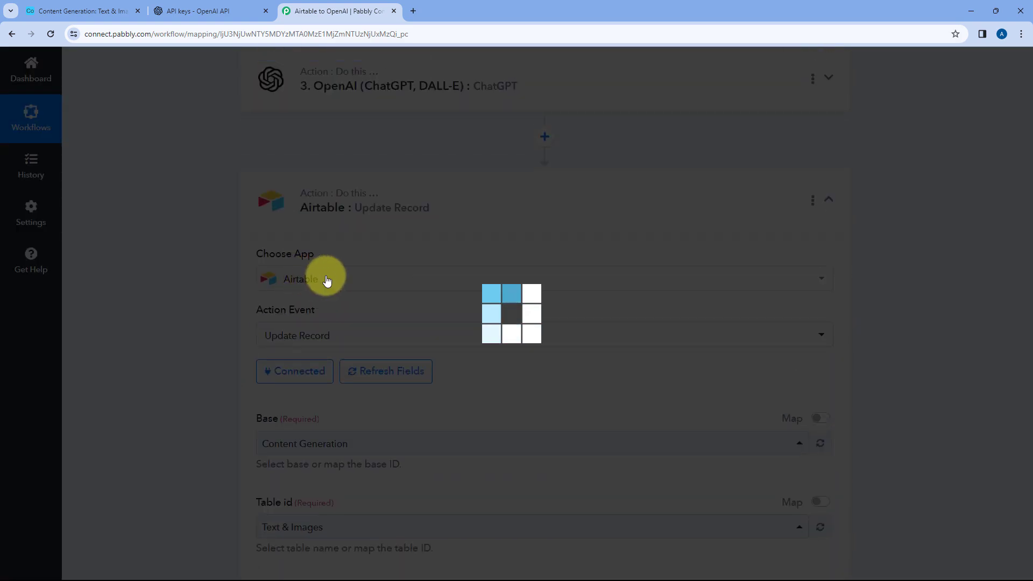
scroll(302, 256, down, 6)
scroll(292, 263, up, 1)
scroll(293, 260, down, 2)
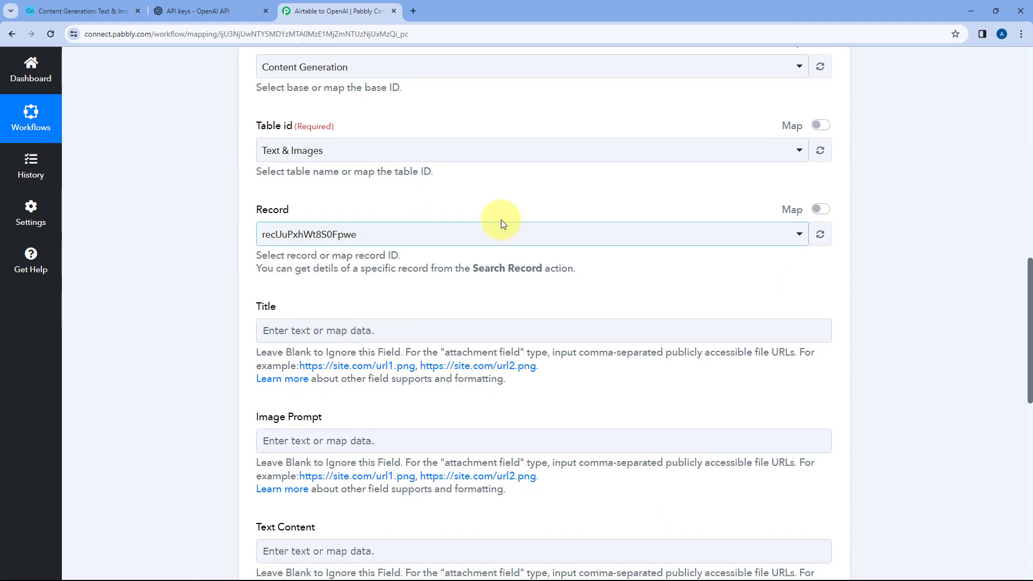
click(821, 210)
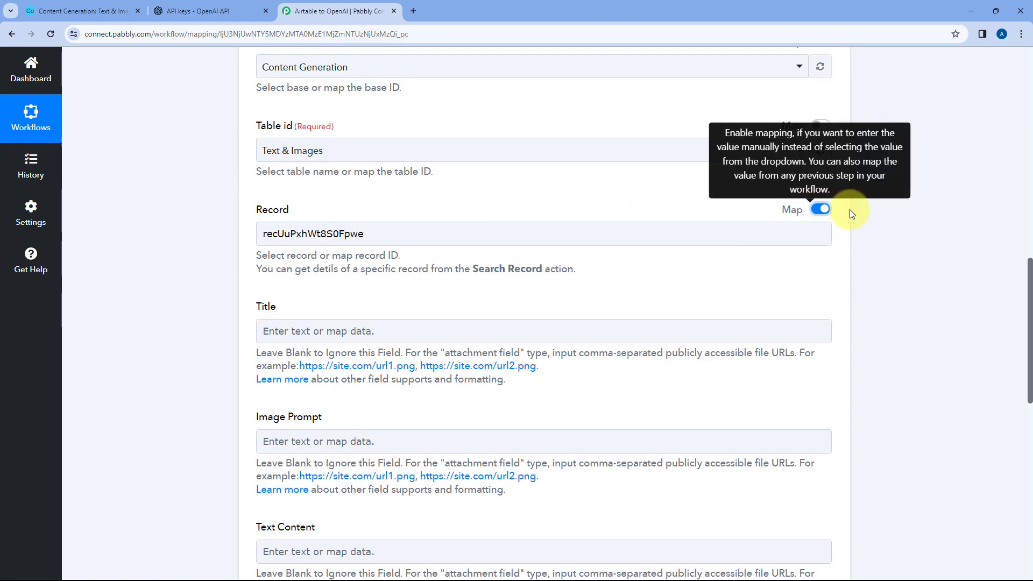
double_click(358, 232)
key(BackSpace)
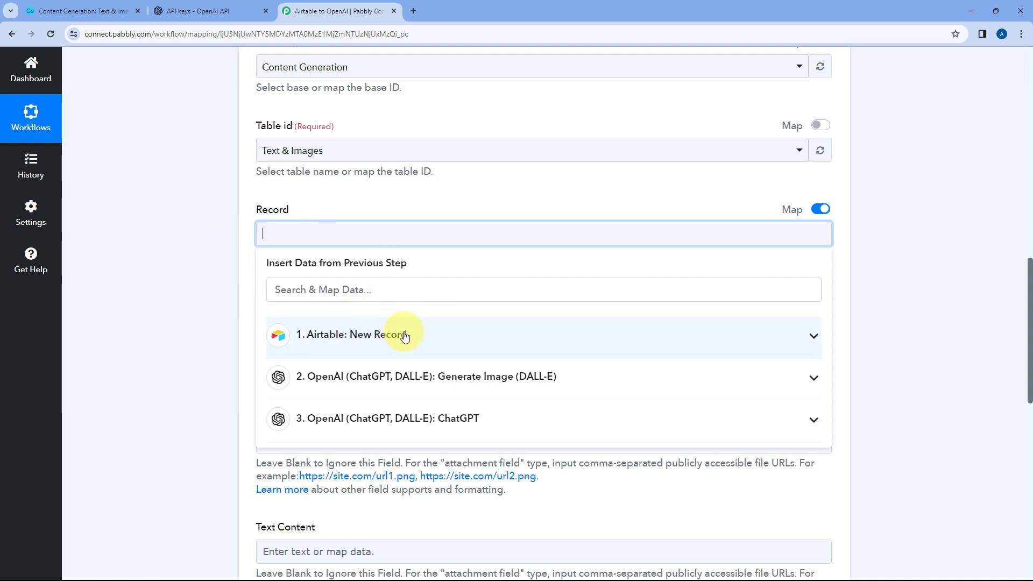
click(377, 336)
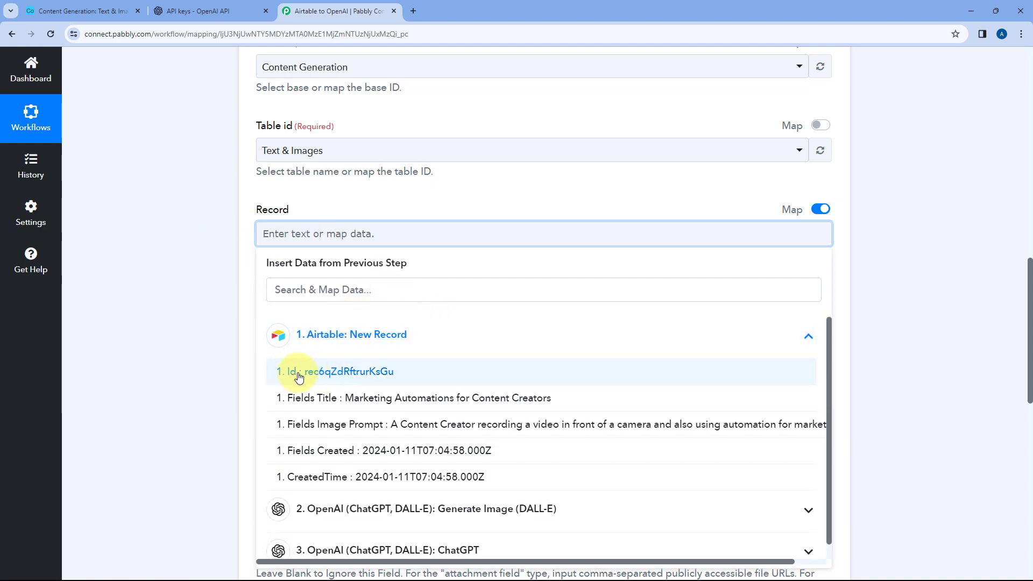
click(330, 372)
click(212, 276)
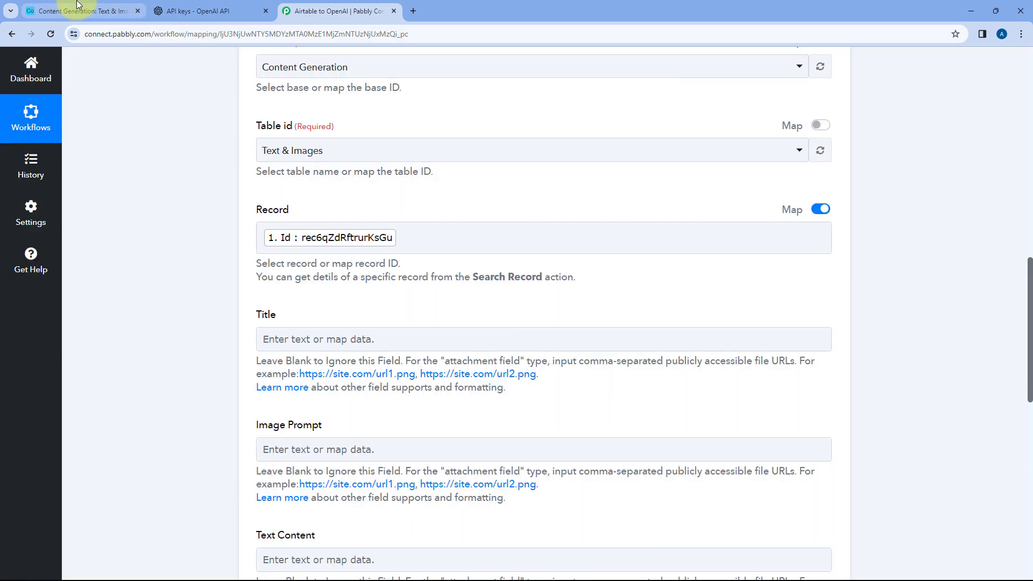
Compare the Update Record action's fields in Pabbly Connect with the columns of the Text & Images table in Airtable
click(74, 7)
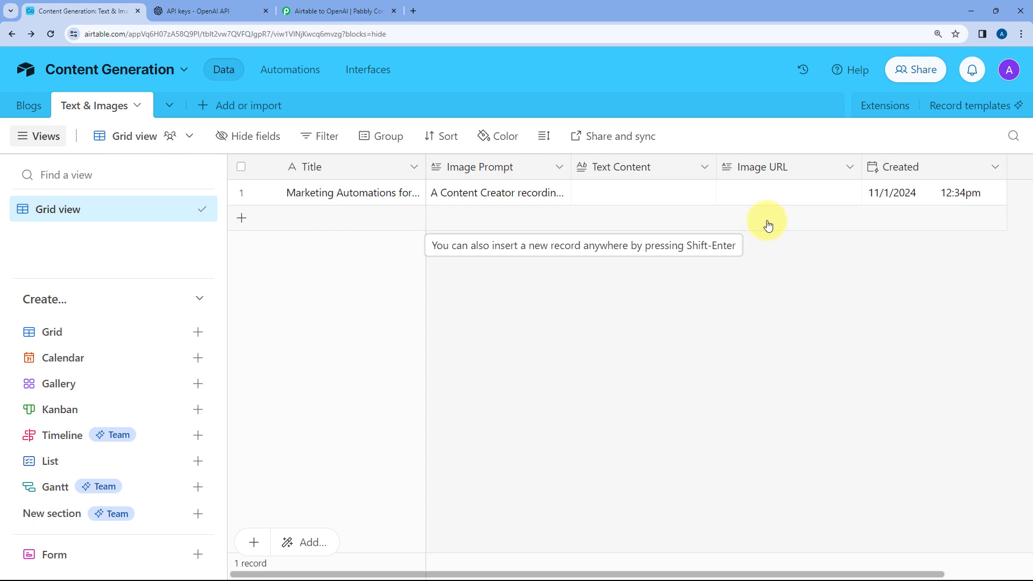
click(350, 10)
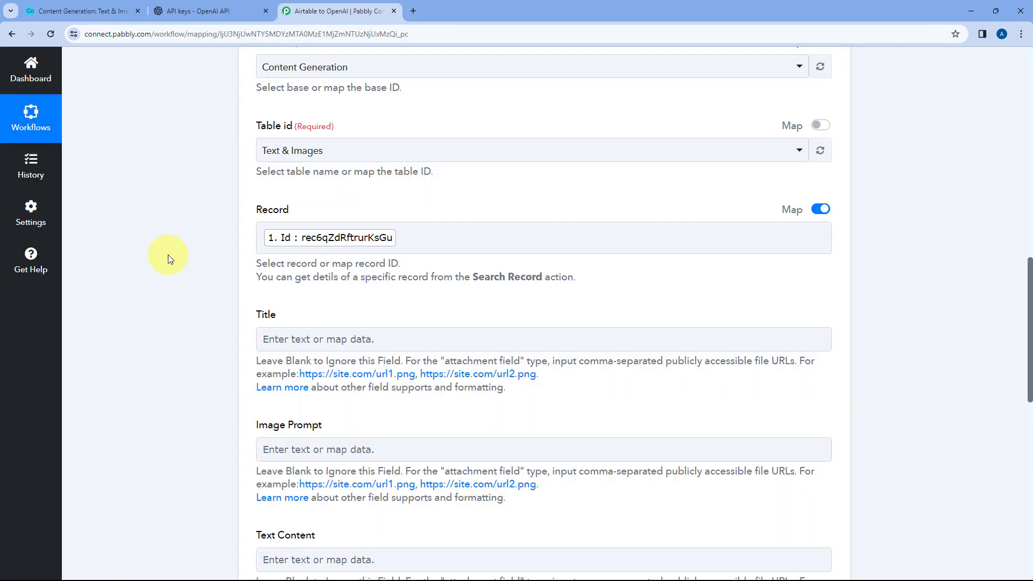
scroll(167, 254, down, 3)
scroll(296, 199, down, 2)
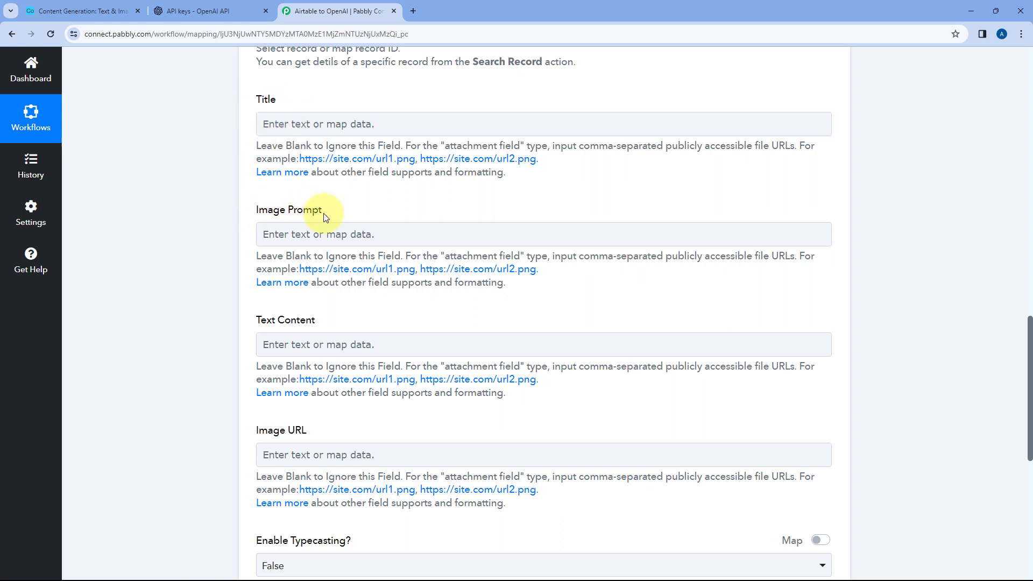
click(63, 3)
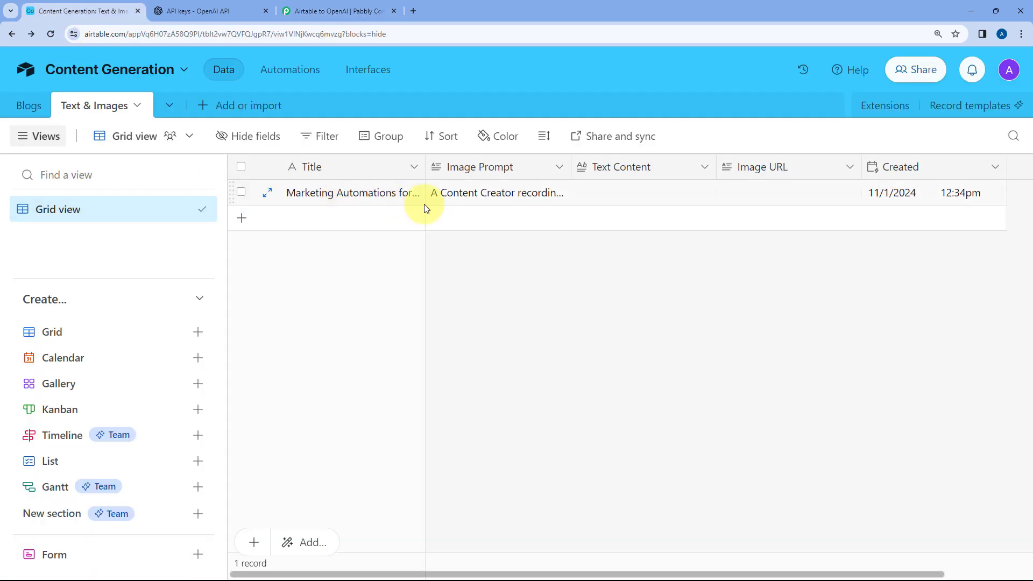
click(310, 11)
Map the Text Content field to Choices 0 Message Content from the OpenAI ChatGPT step
scroll(208, 188, down, 2)
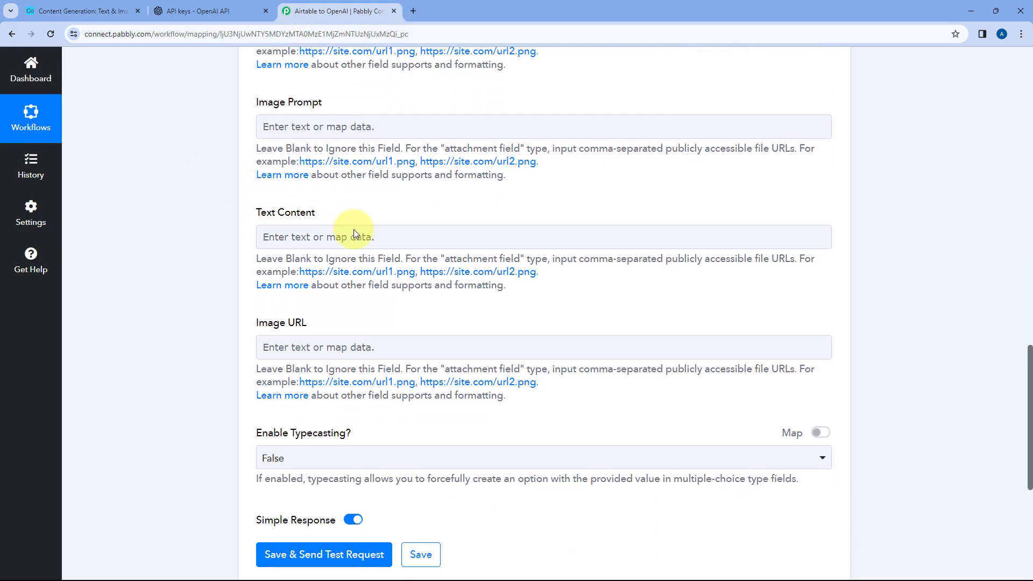
click(306, 235)
scroll(221, 296, down, 1)
click(323, 370)
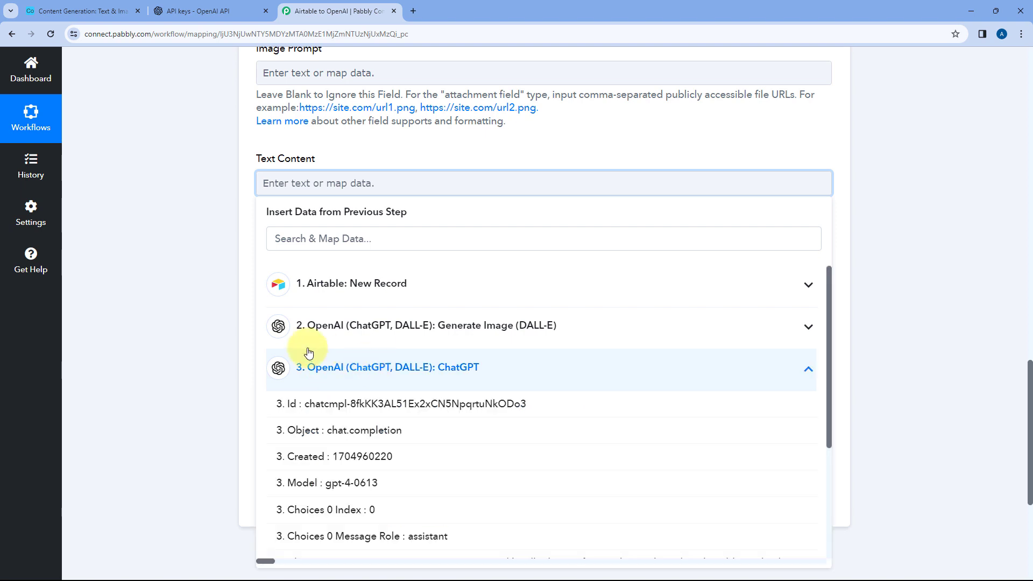
scroll(194, 360, down, 4)
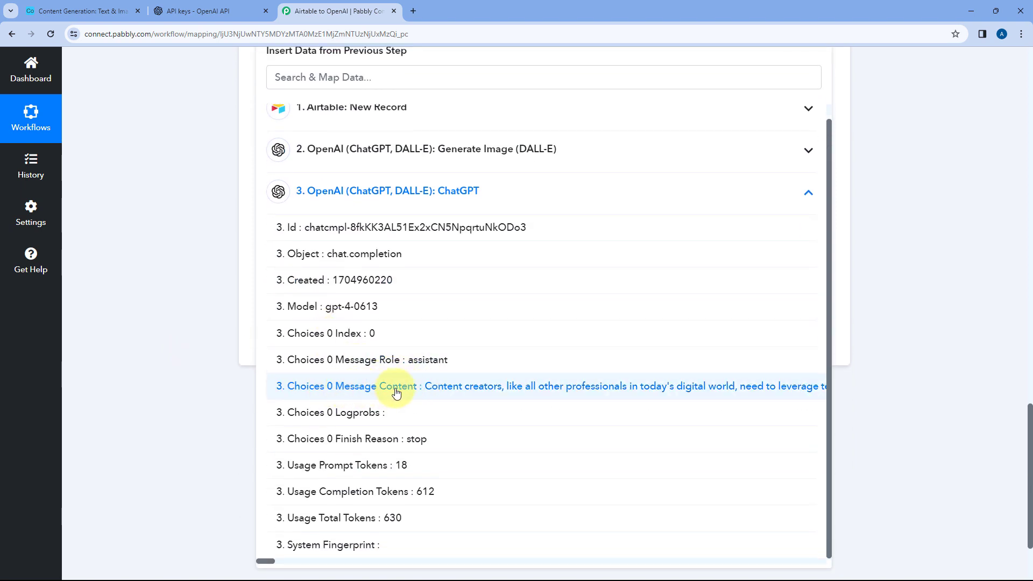
click(395, 389)
click(165, 153)
scroll(186, 199, up, 2)
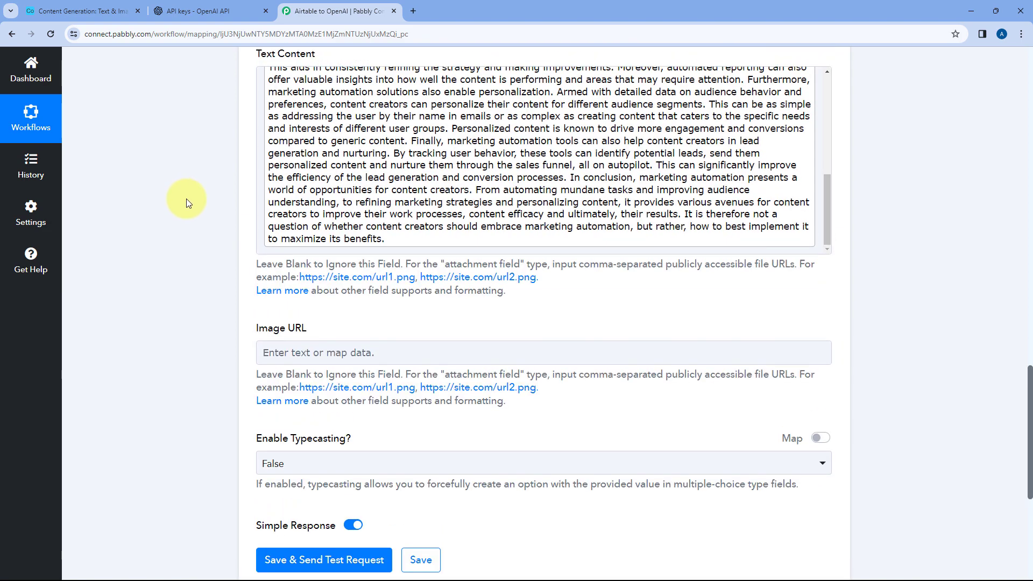
Map the Image URL field to Data 0 Url from the OpenAI Generate Image (DALL-E) step
scroll(227, 184, down, 4)
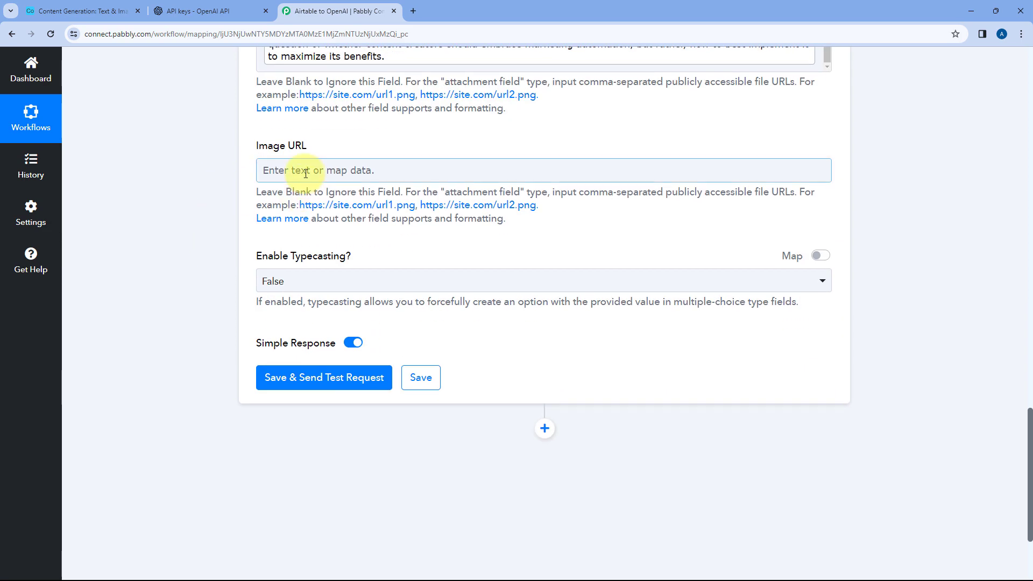
click(300, 173)
click(426, 319)
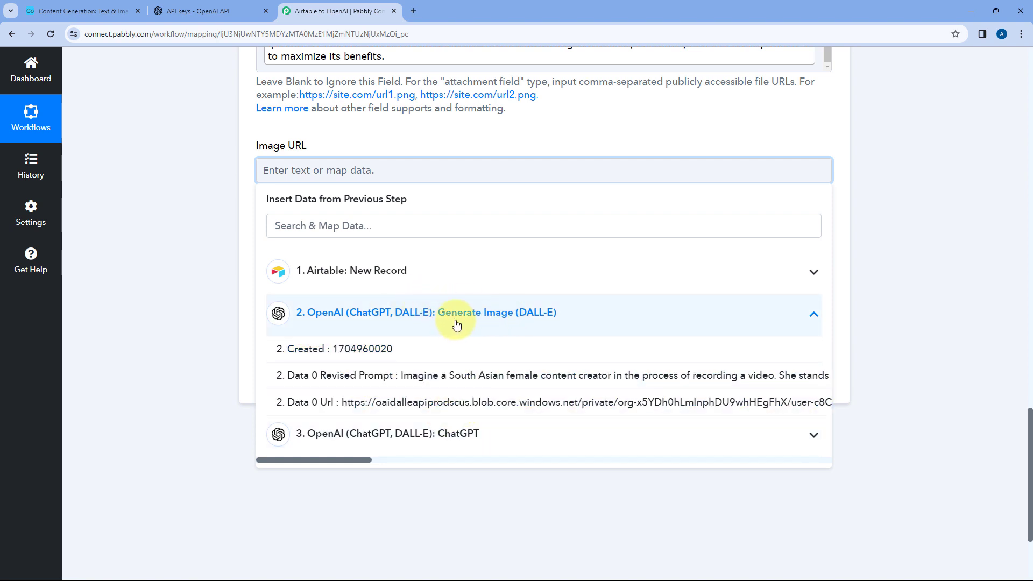
click(343, 407)
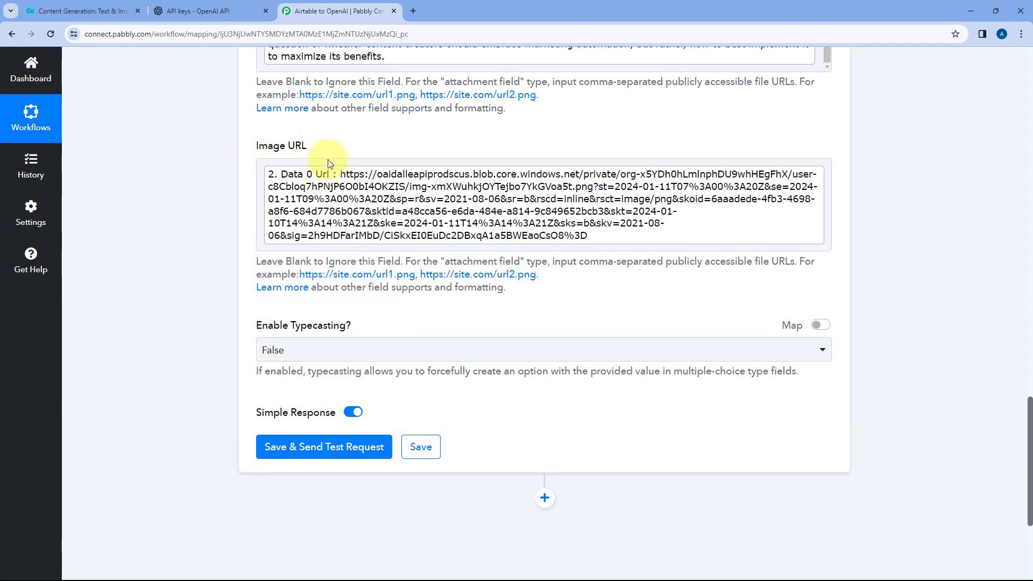
Save the Update Record action, send its test request and review the response received
click(308, 449)
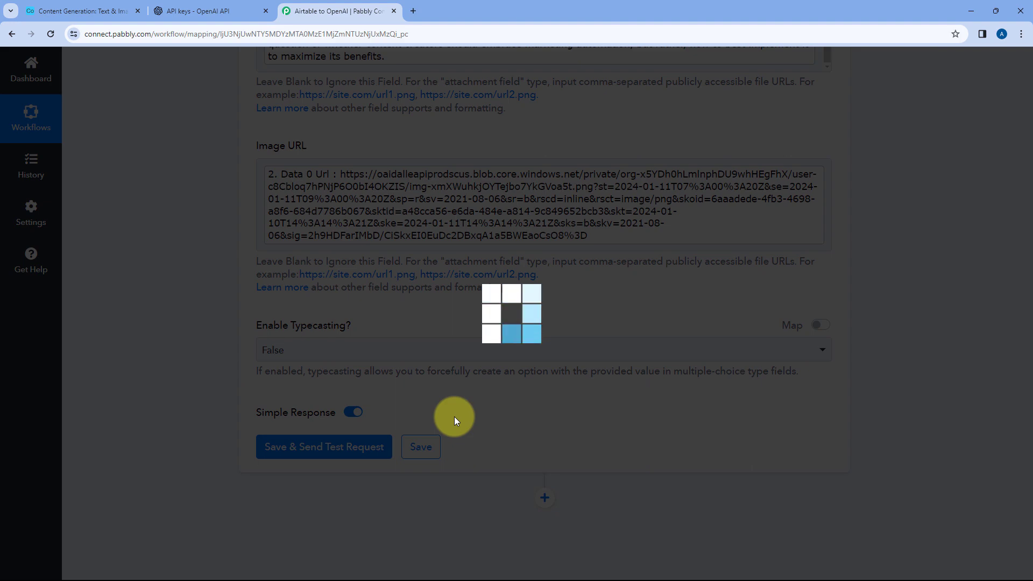
scroll(454, 421, down, 5)
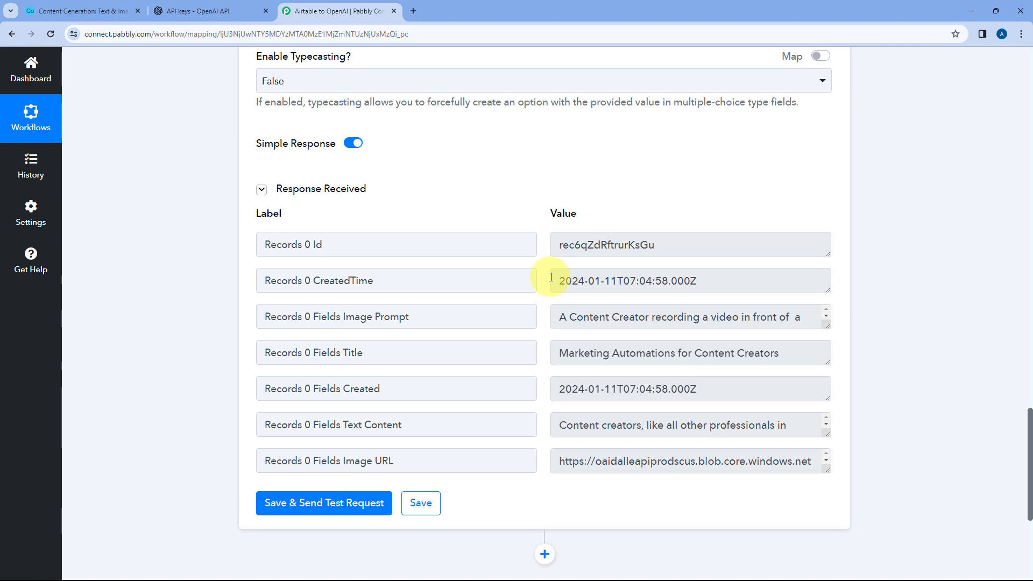
scroll(537, 284, up, 12)
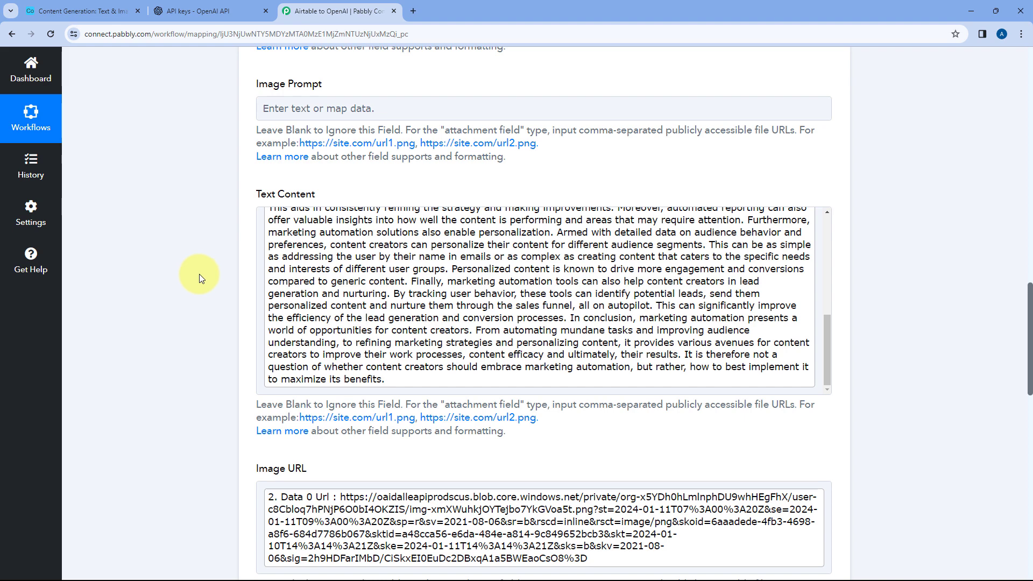
Switch to Airtable, reload the Text & Images table and read the first record's Title, Image Prompt and Text Content
click(80, 10)
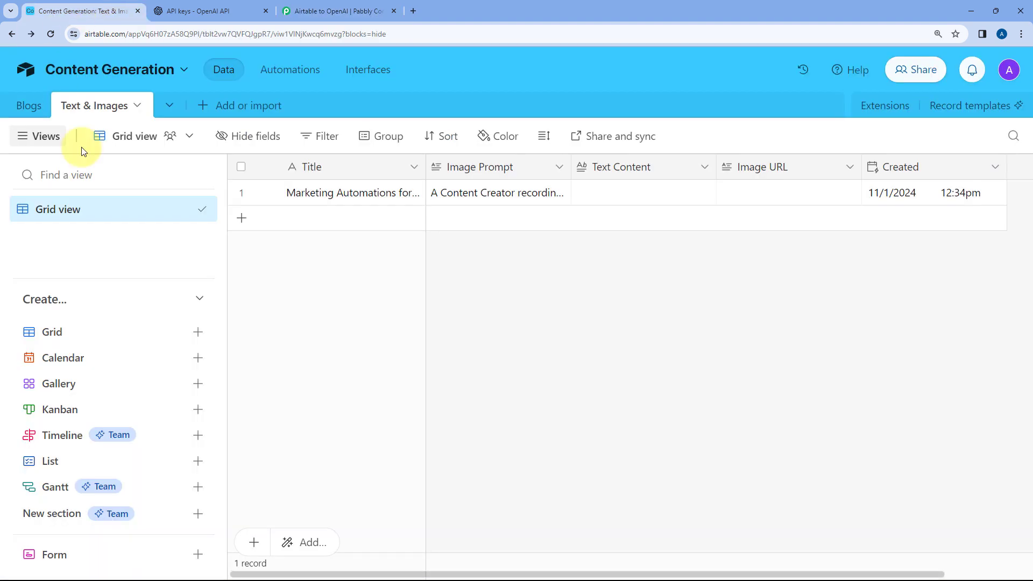
click(50, 34)
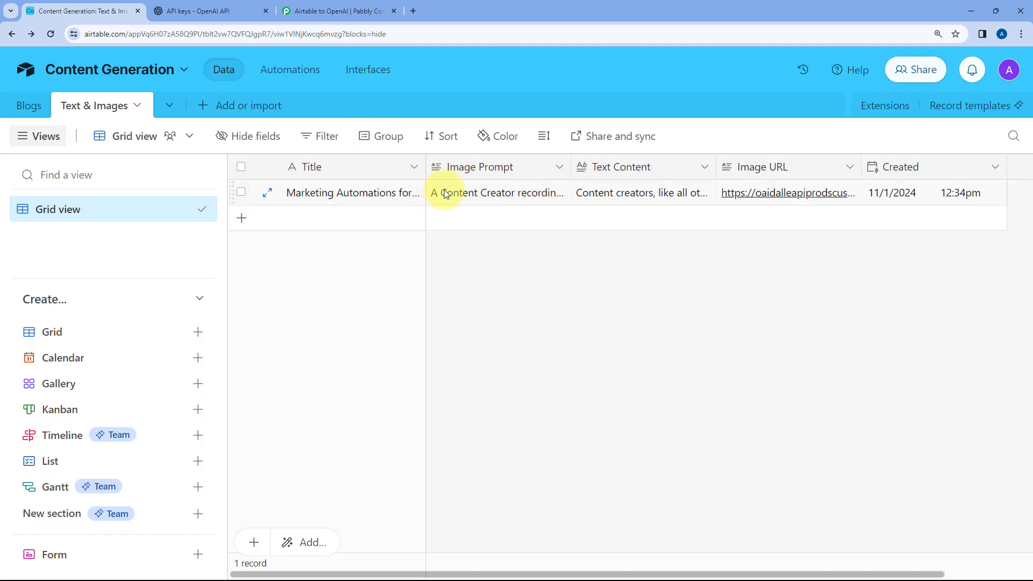
click(357, 199)
click(358, 199)
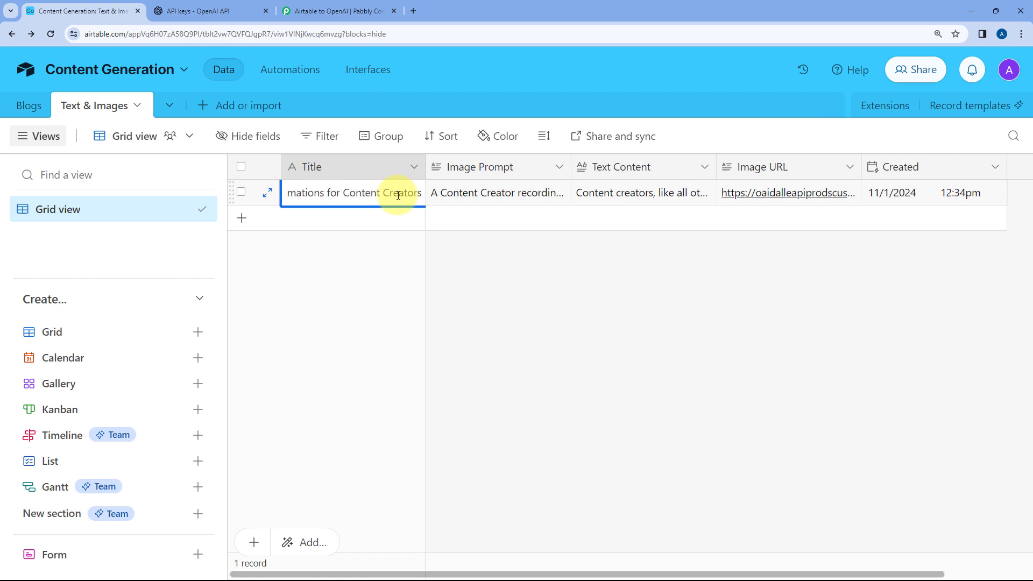
click(485, 201)
click(490, 199)
click(647, 293)
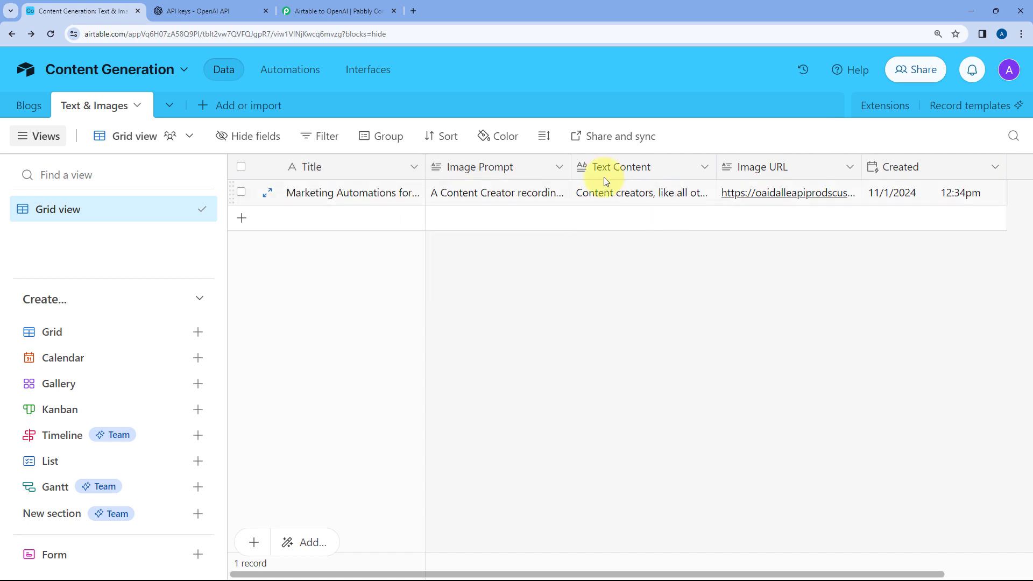
click(621, 191)
click(621, 193)
scroll(649, 210, down, 5)
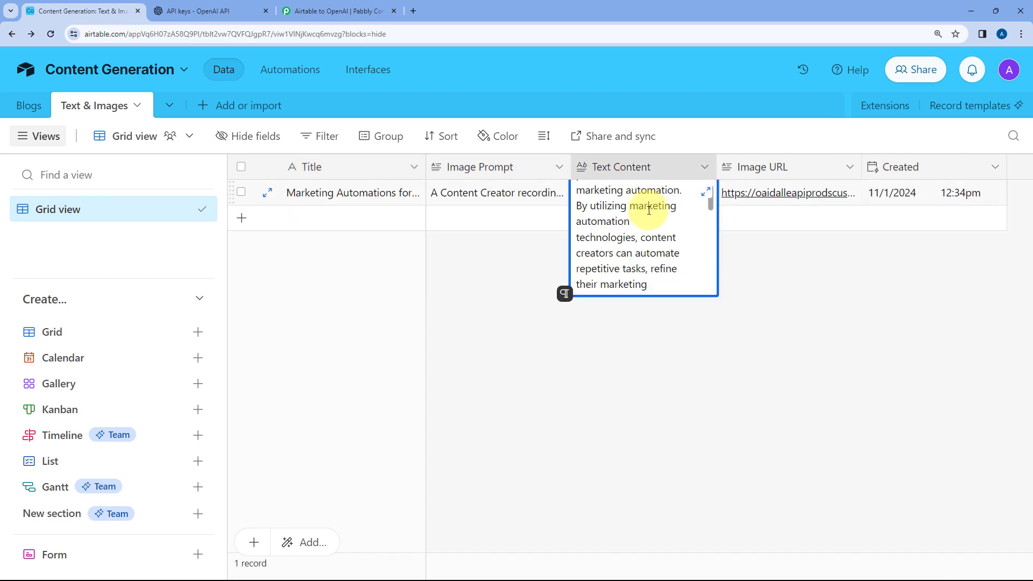
scroll(649, 210, down, 5)
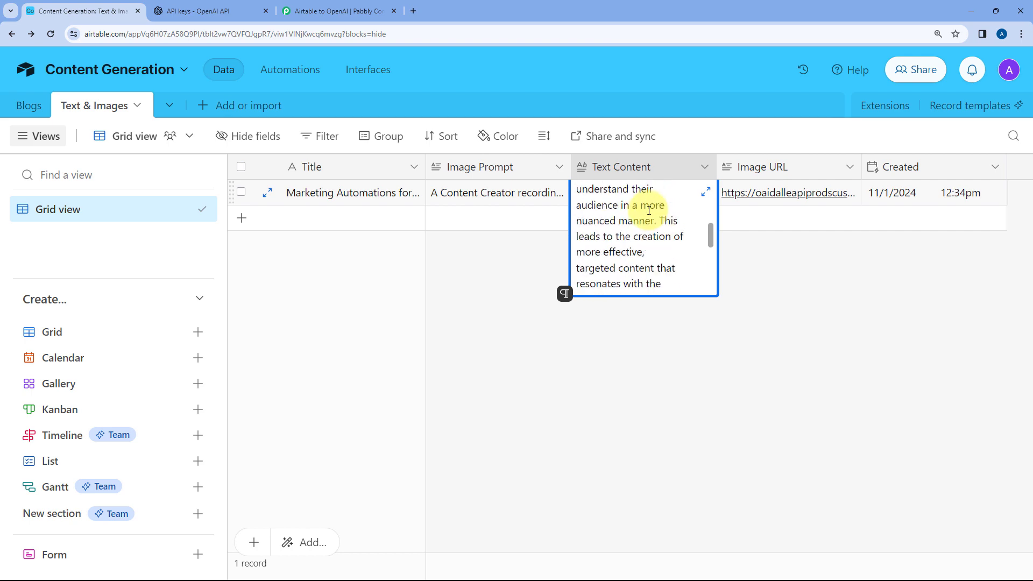
Open the first record's Image URL link to view the generated image and close the image page
click(799, 265)
click(798, 195)
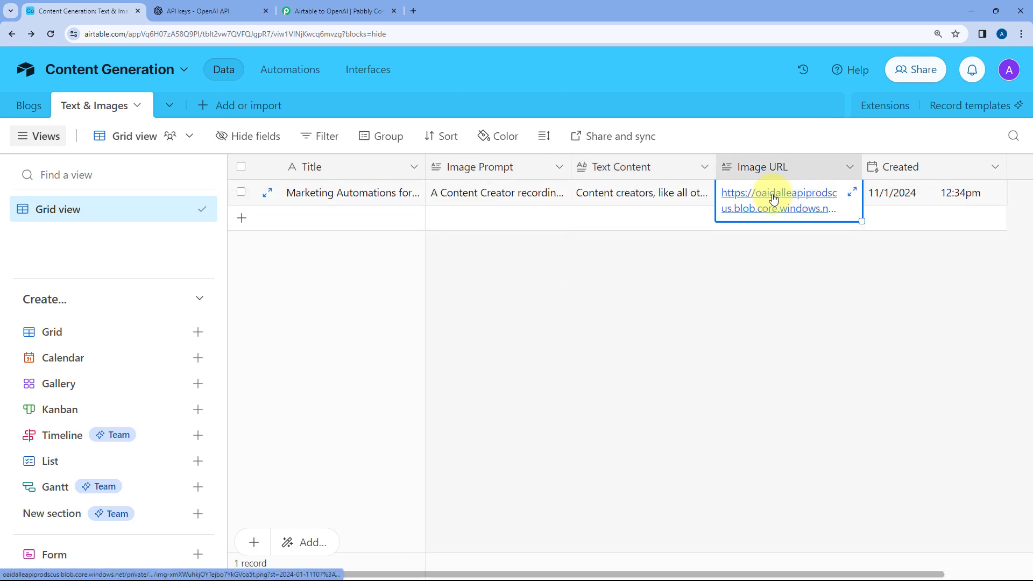
click(773, 198)
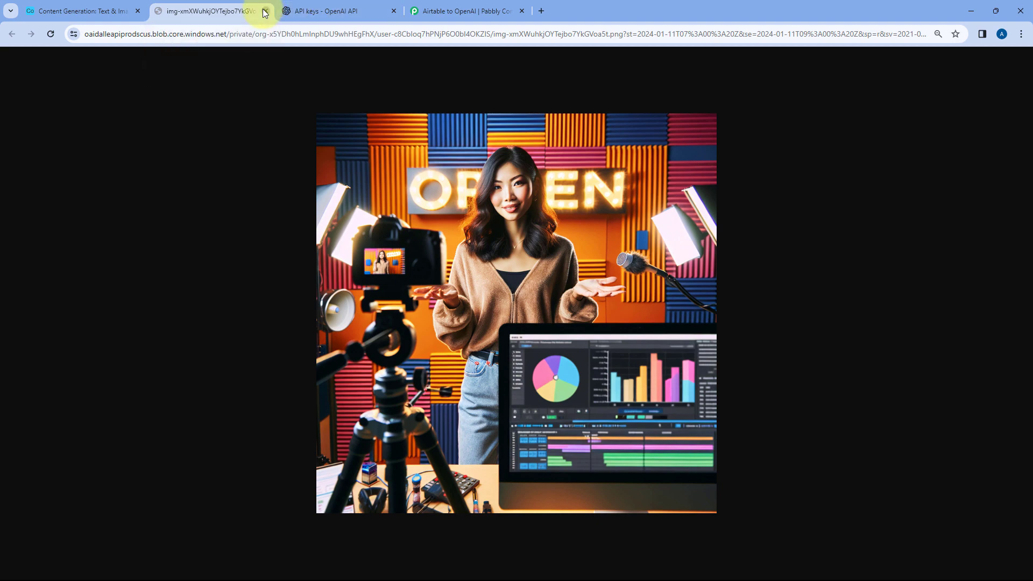
click(265, 10)
Review the whole Airtable to OpenAI workflow in Pabbly Connect alongside the updated Airtable record
click(357, 9)
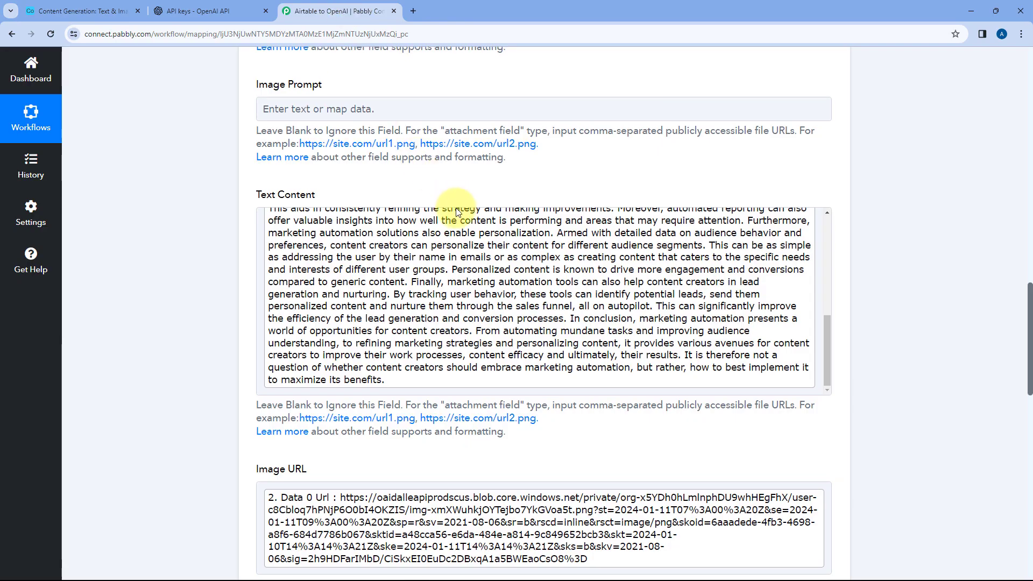
scroll(457, 211, up, 20)
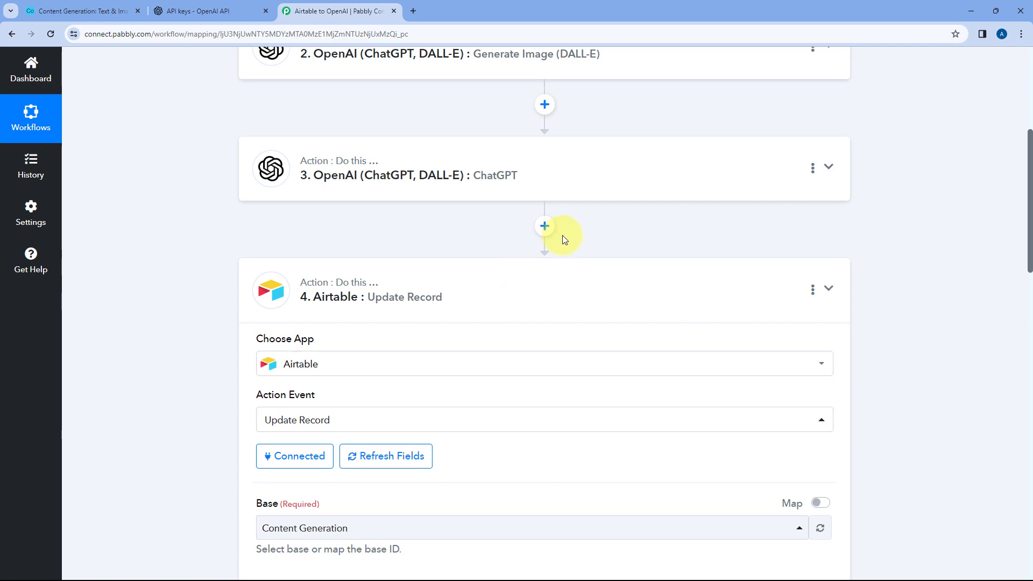
scroll(563, 235, up, 6)
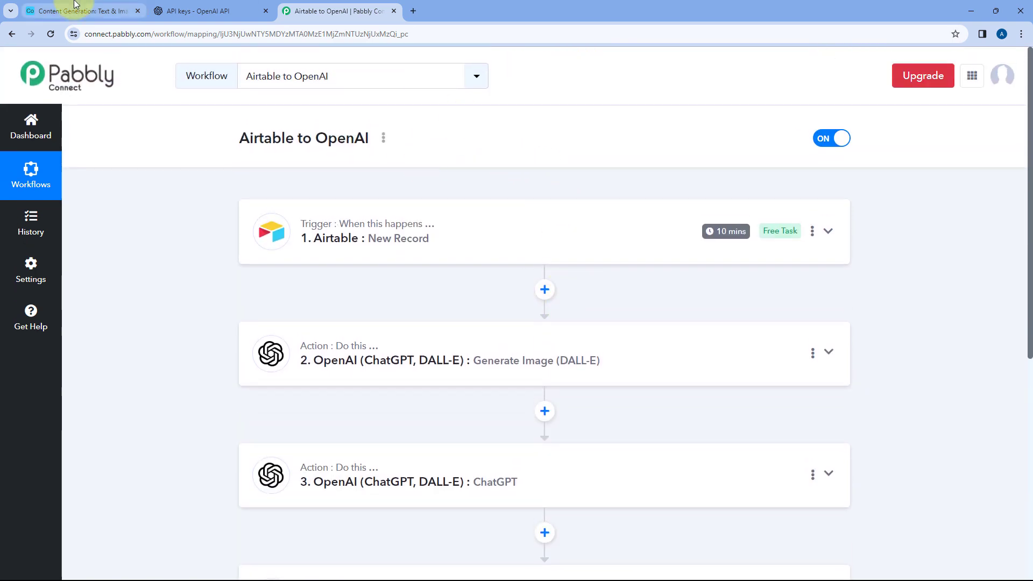
click(76, 9)
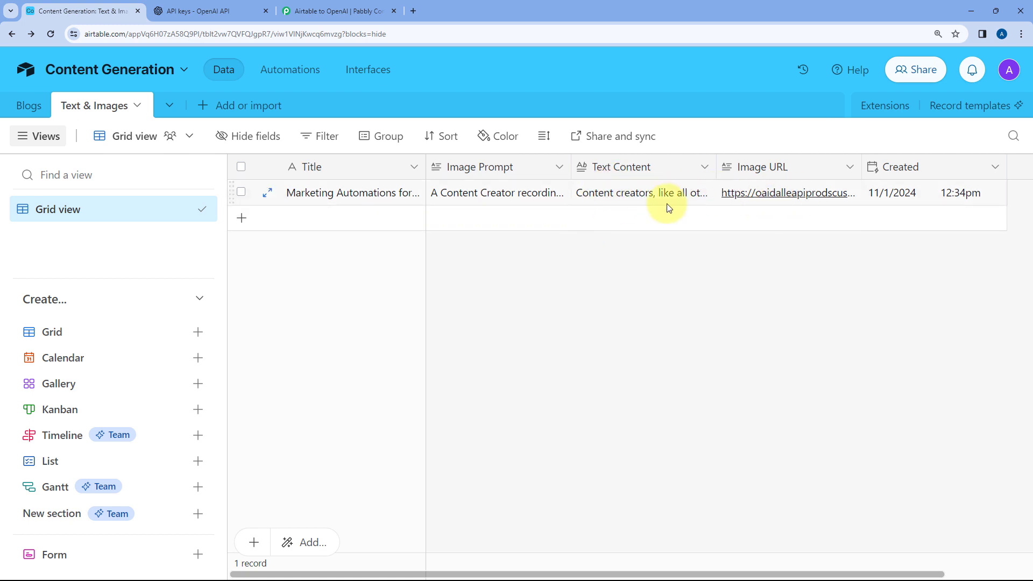
click(334, 11)
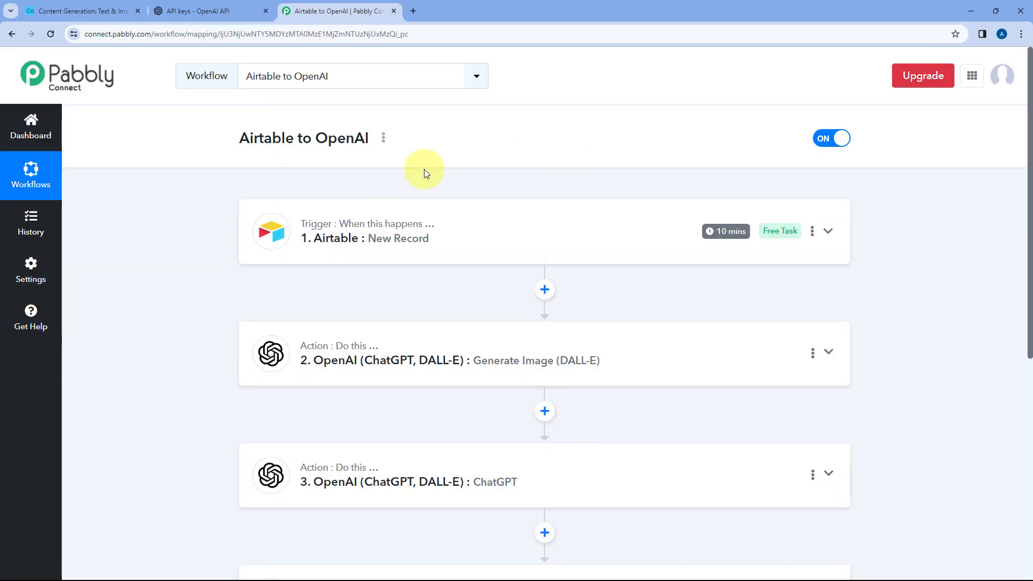
Add a second record to Airtable's Text & Images table with the title "Marketing automation for travel business"
click(105, 8)
click(346, 222)
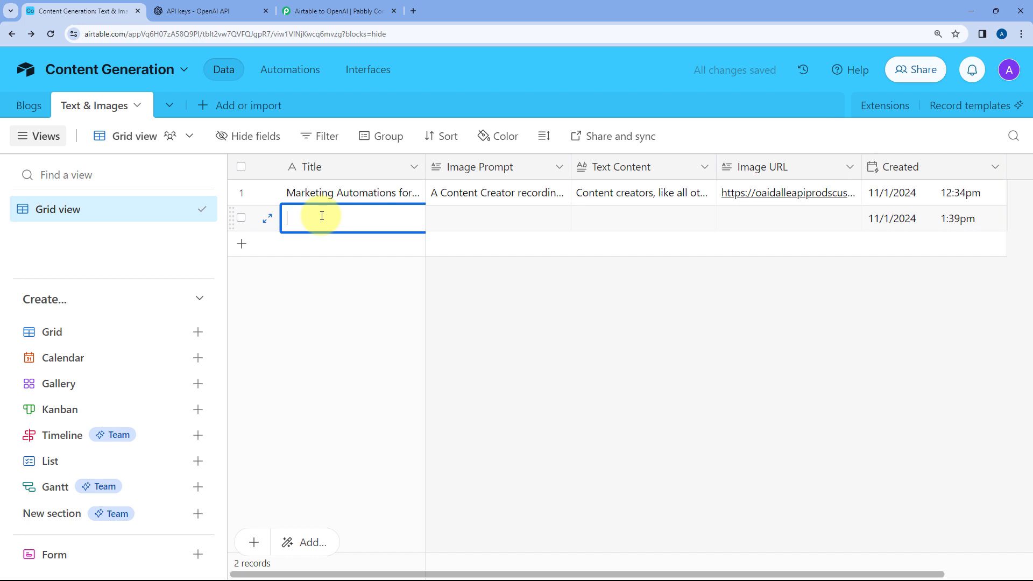
text(Marketing au)
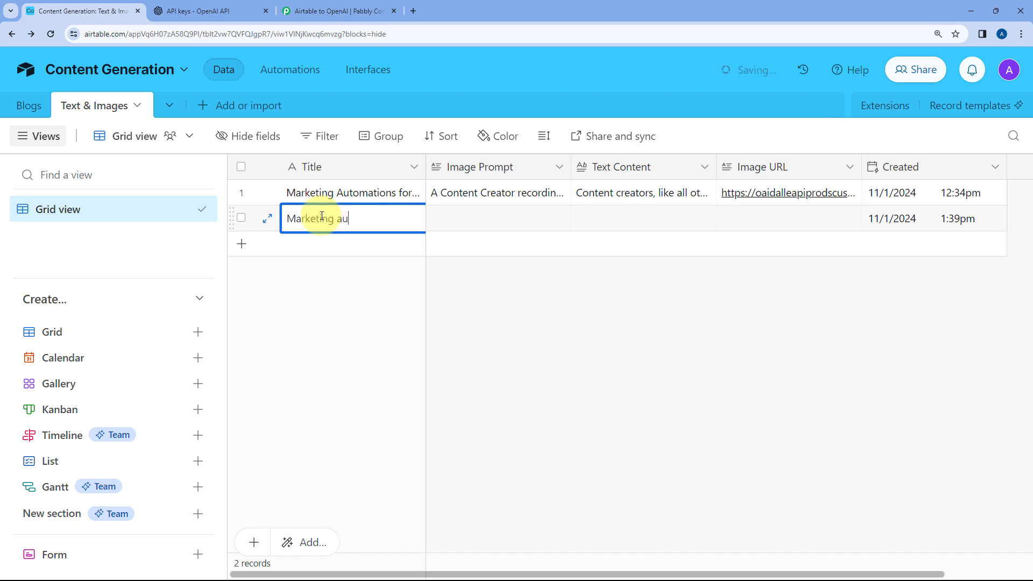
text(tomation for travel busi)
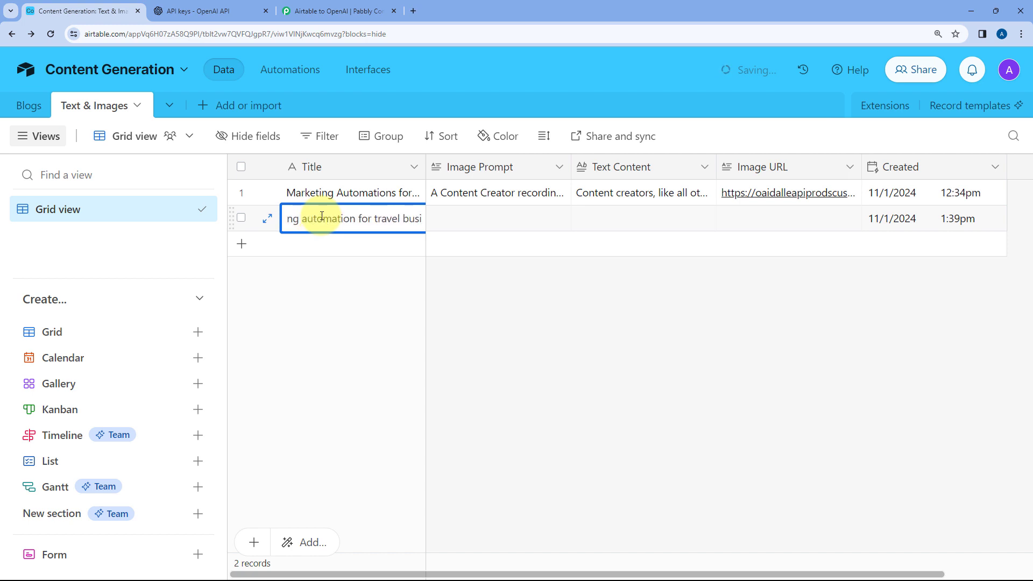
text(ness)
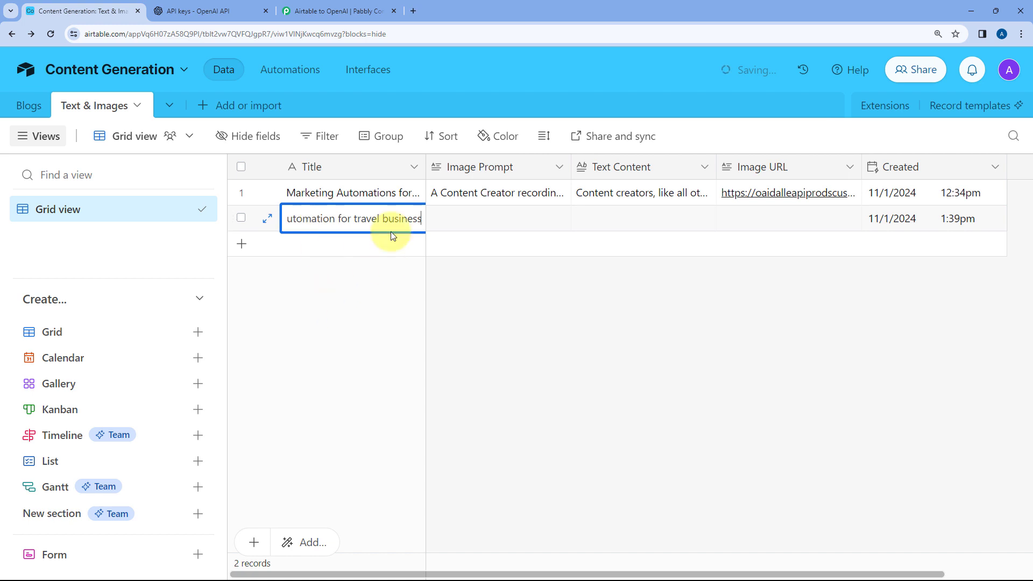
click(379, 286)
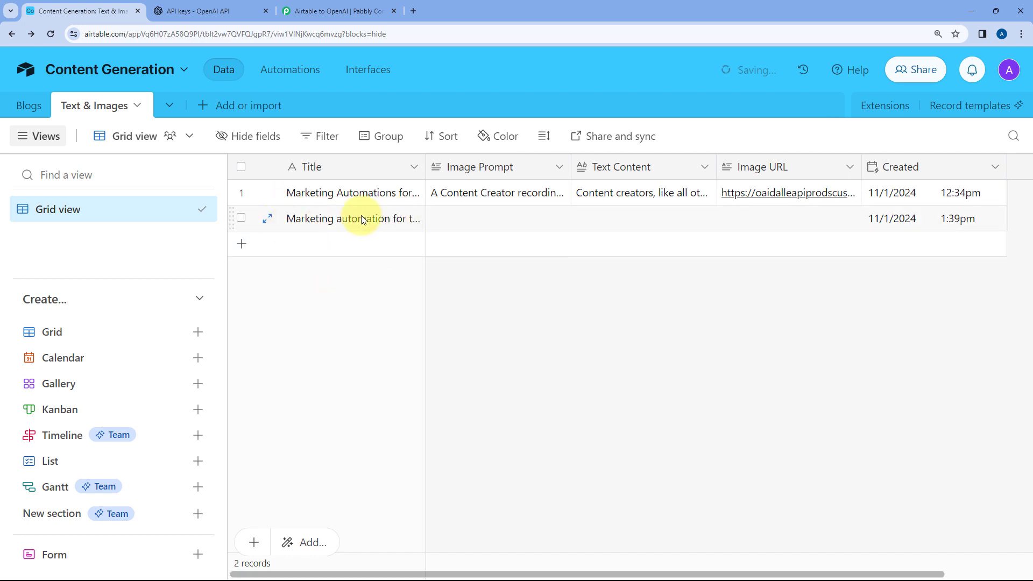
Fill in the second record's Image Prompt with "A travel agency using automation for marketing and lead generation"
click(445, 217)
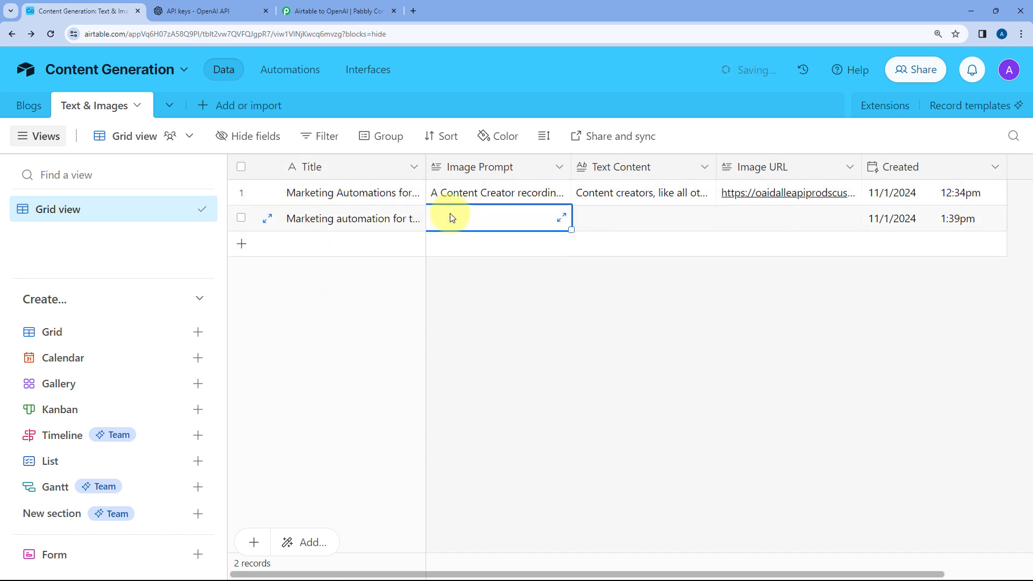
click(450, 214)
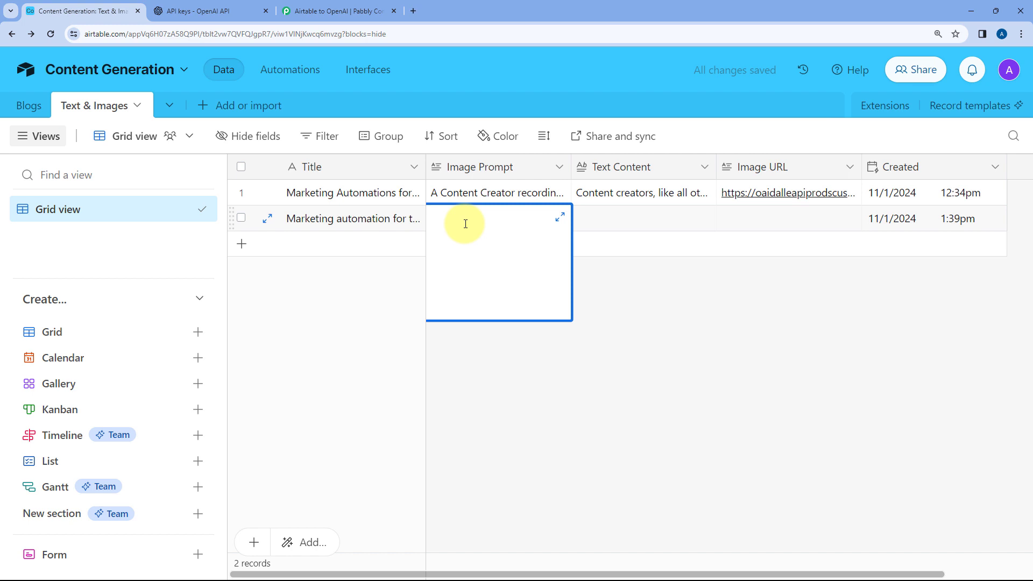
text(A travel agency using)
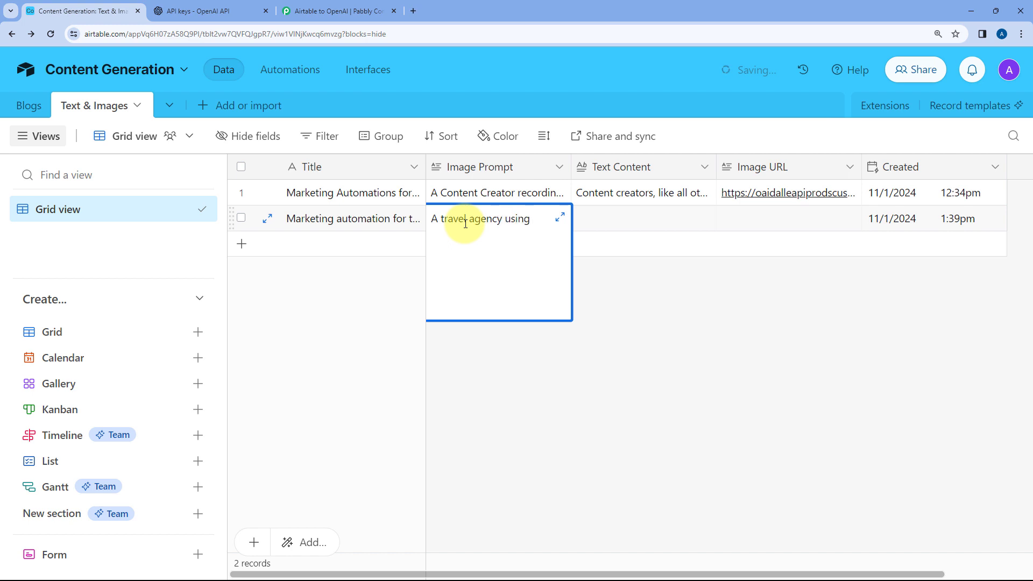
text( automation for marketing and lead gene)
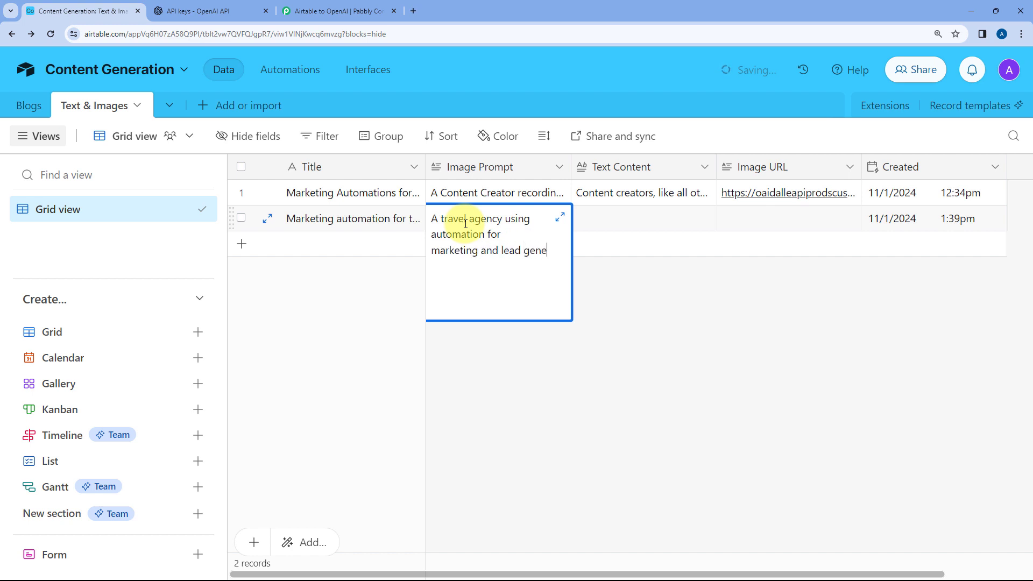
text(ration)
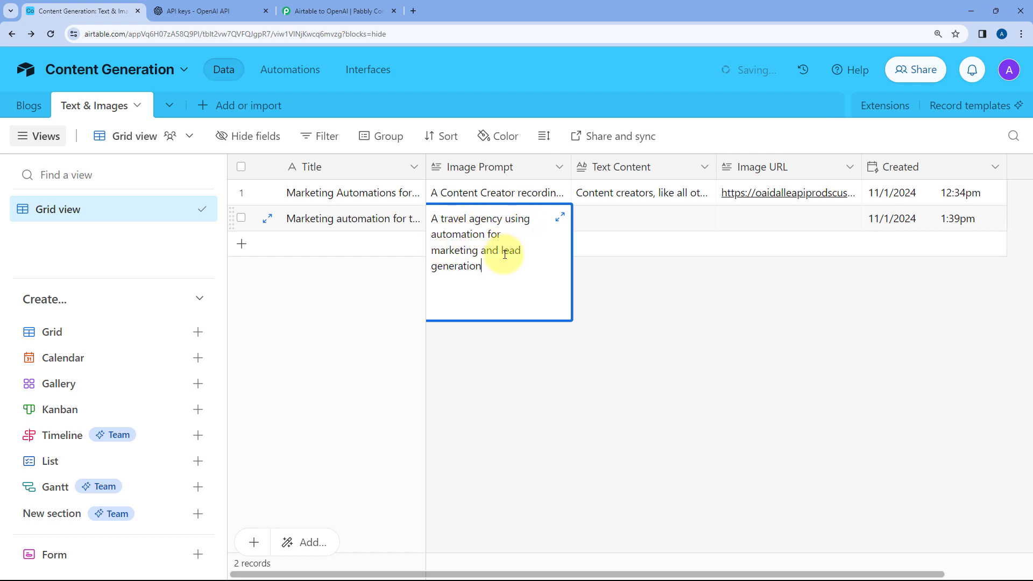
click(615, 291)
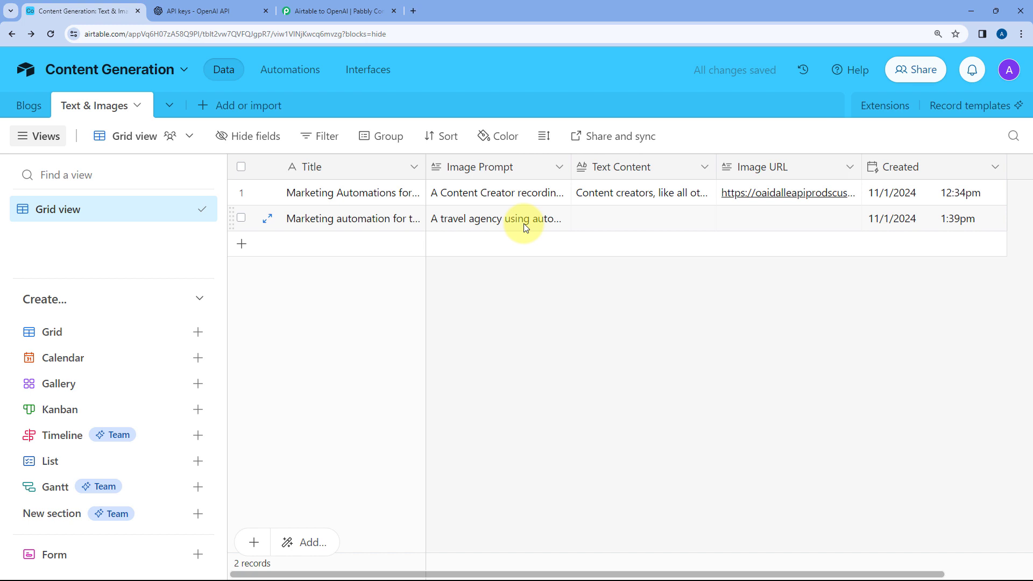
Switch to Pabbly Connect and check how often the Airtable New Record trigger looks for new data, glancing back at the Airtable records
click(376, 12)
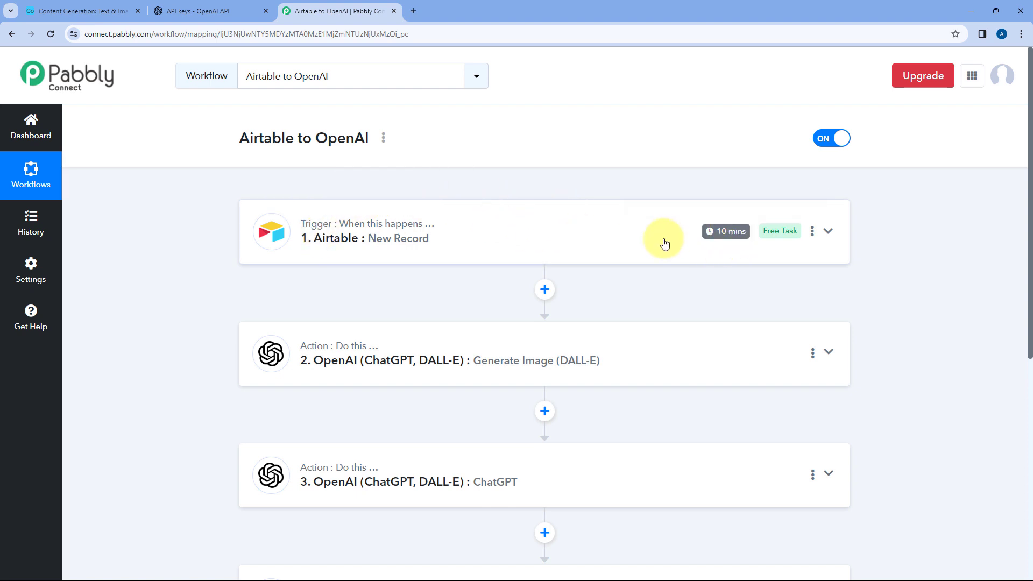
mouse_move(706, 242)
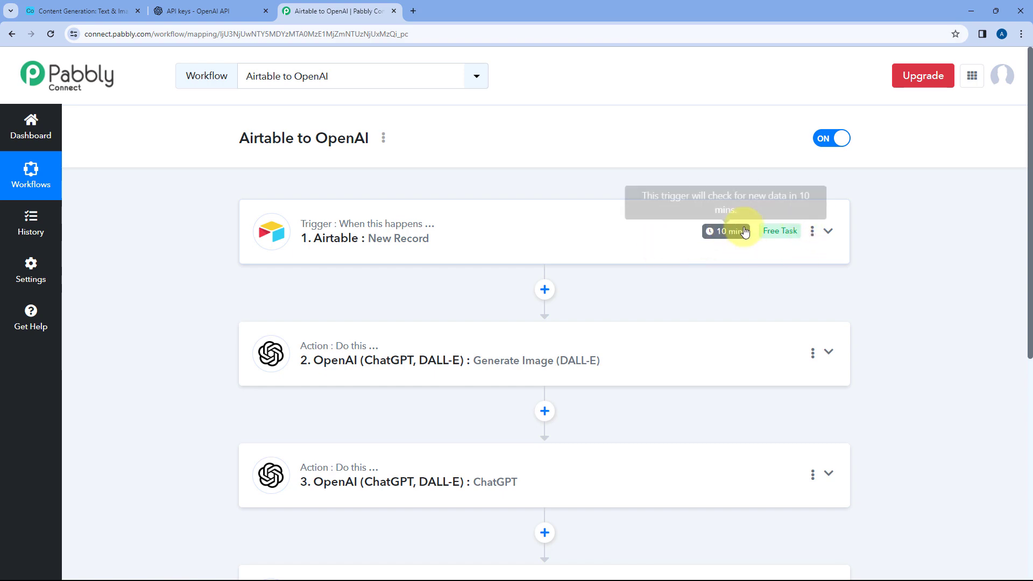
click(81, 11)
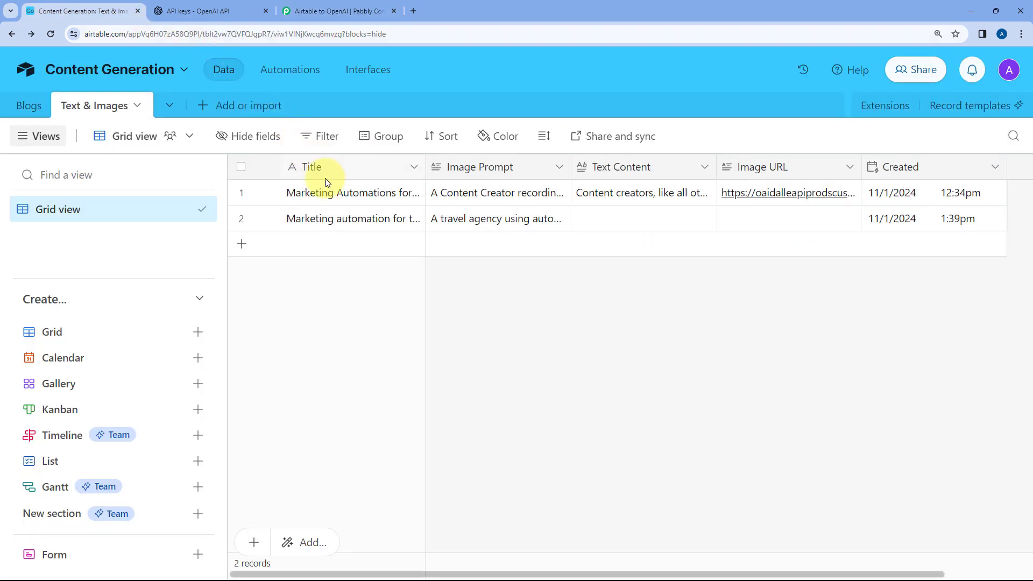
click(318, 11)
mouse_move(710, 237)
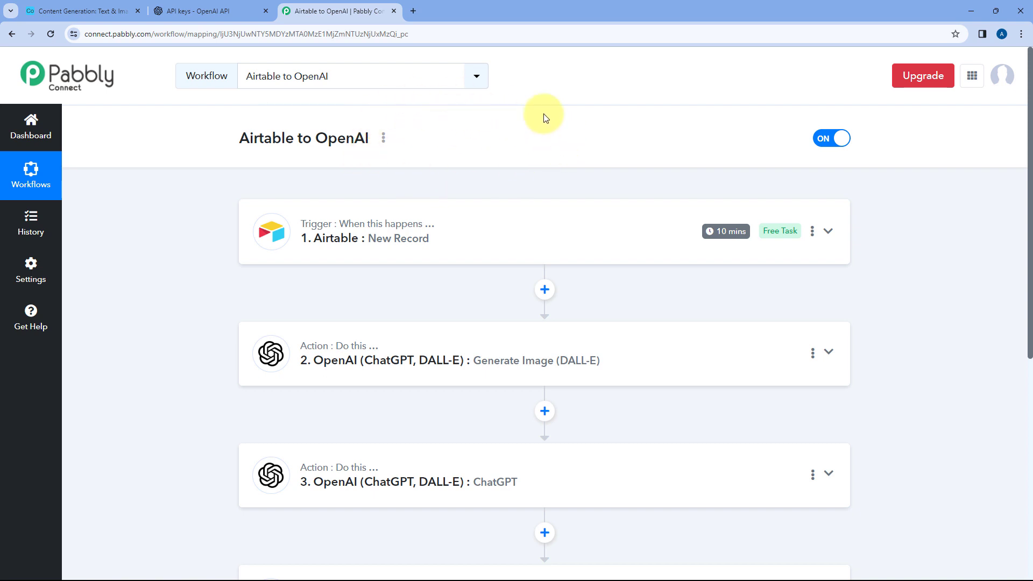
Switch to Airtable and read the generated Text Content of the second record
click(113, 15)
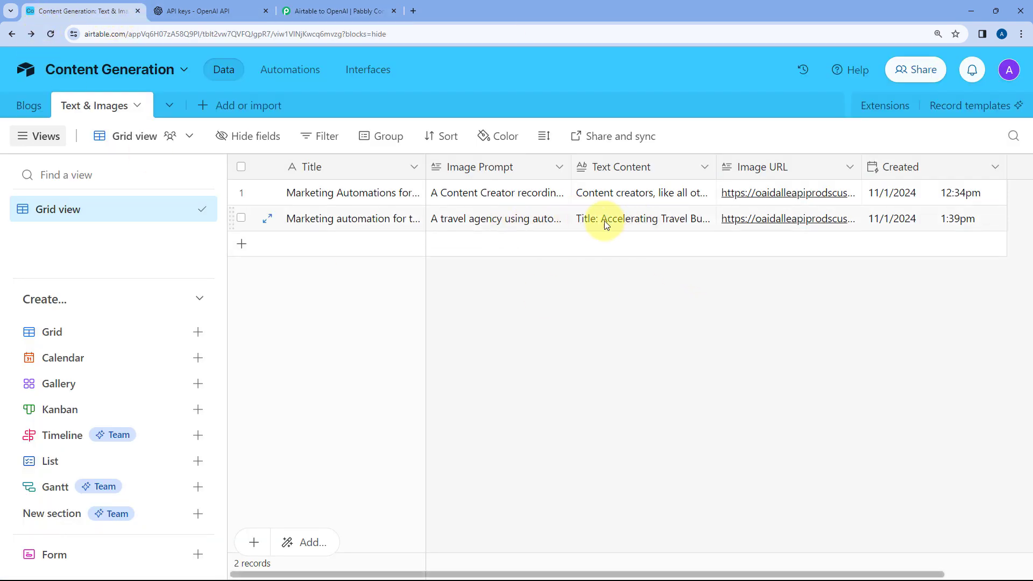
click(619, 225)
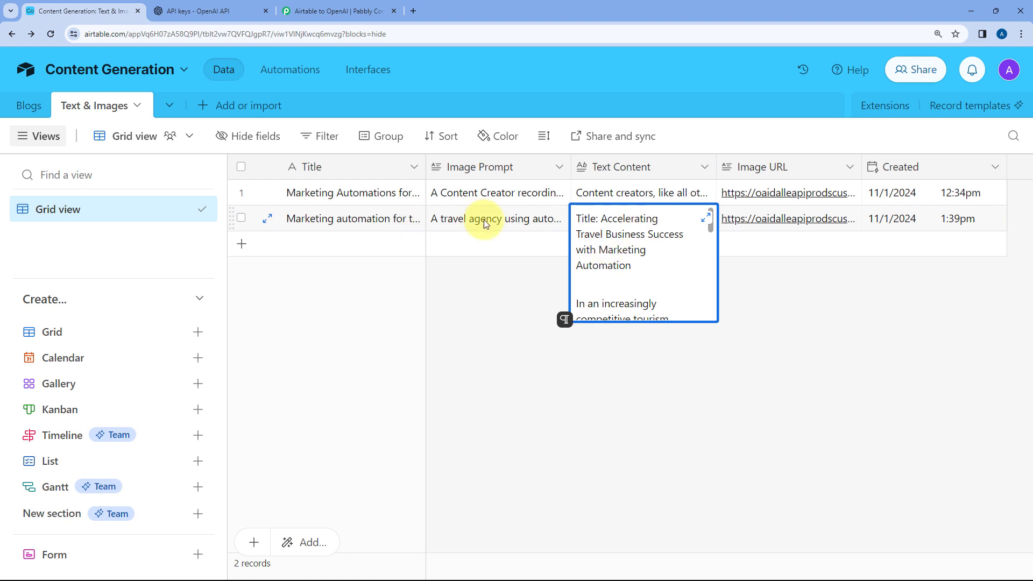
scroll(644, 242, down, 5)
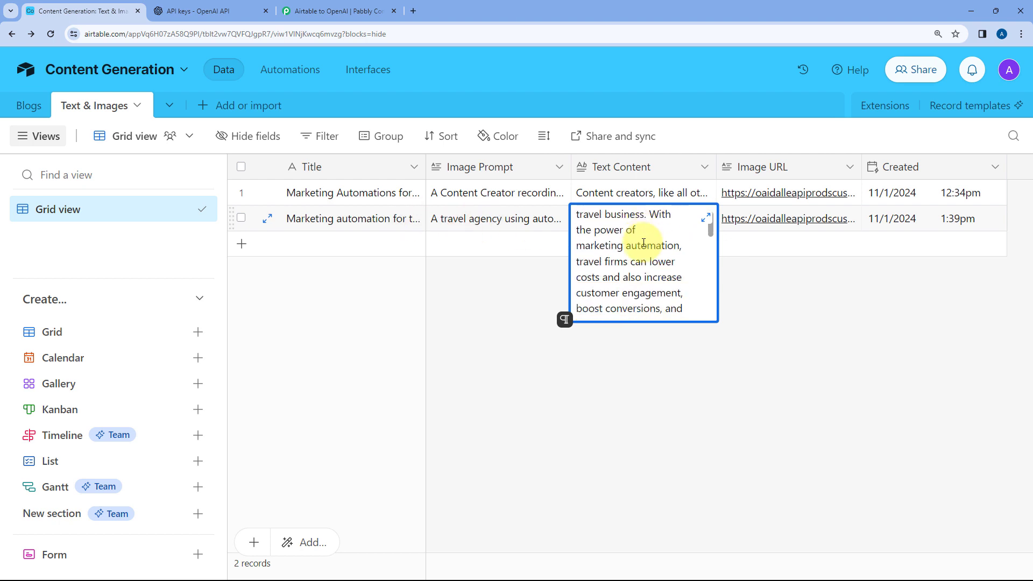
click(785, 259)
Open the second record's Image URL link to view the generated image, close the image page and return to the Pabbly Connect workflow
click(770, 221)
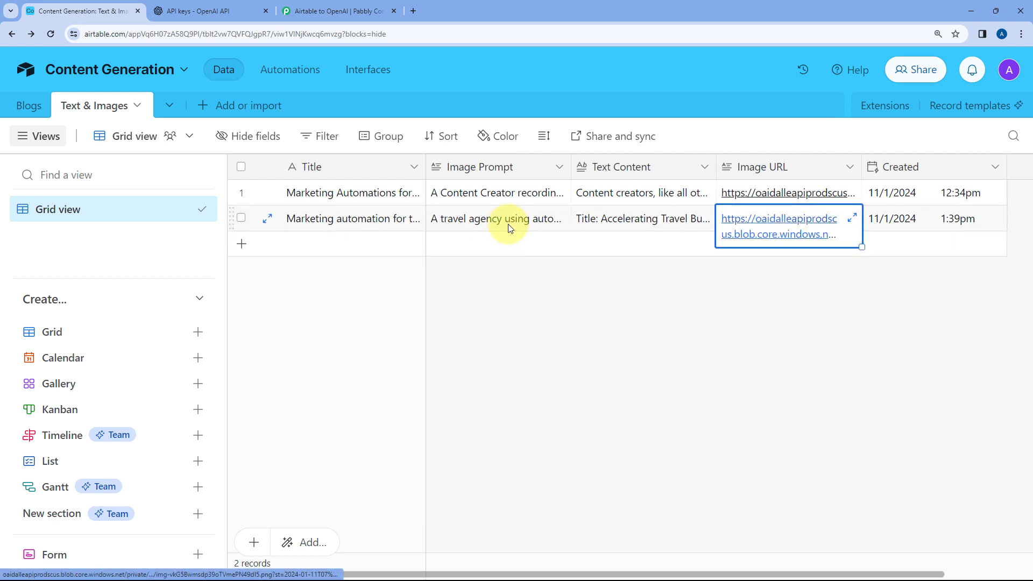
click(750, 226)
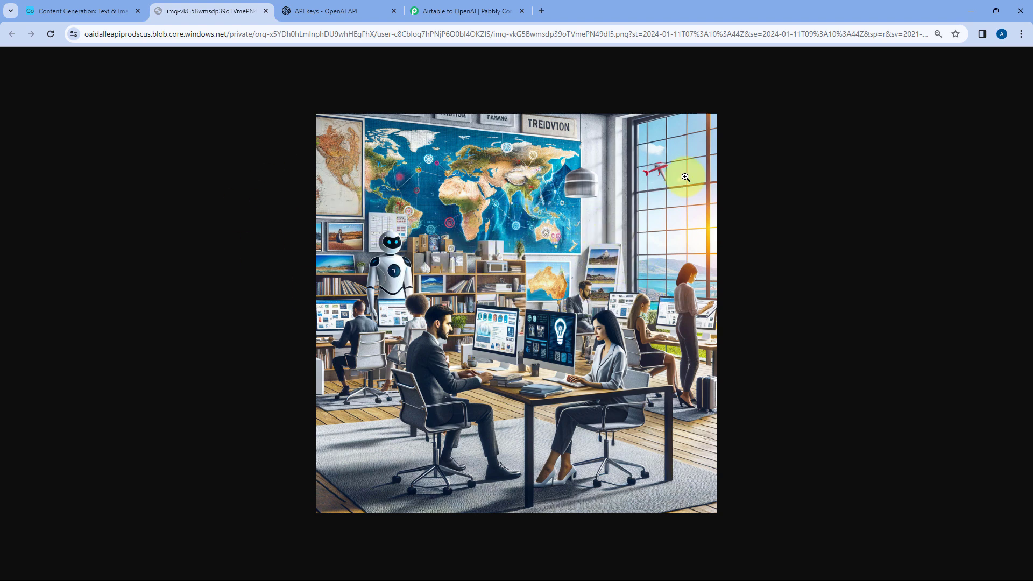
click(266, 11)
click(333, 11)
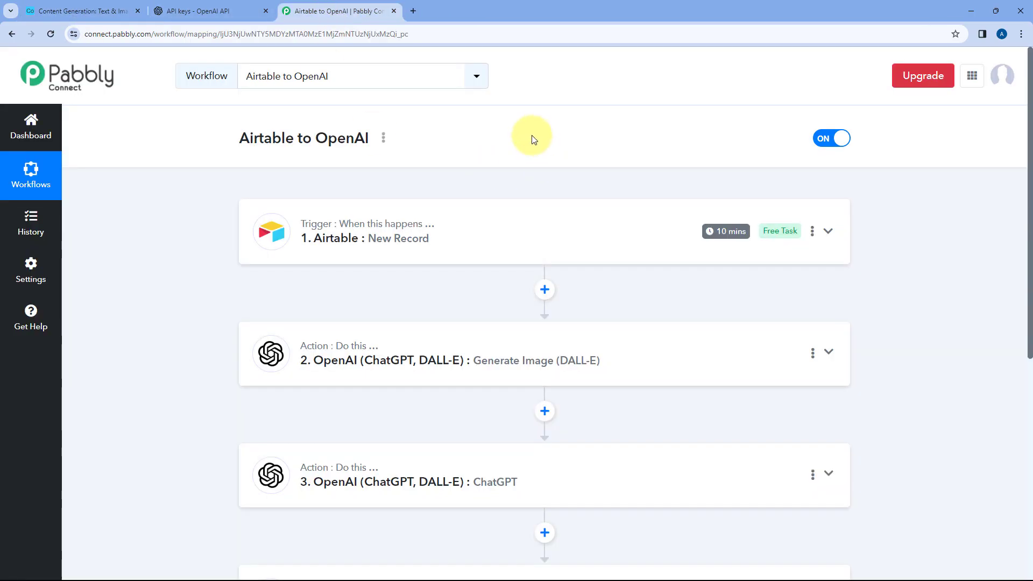